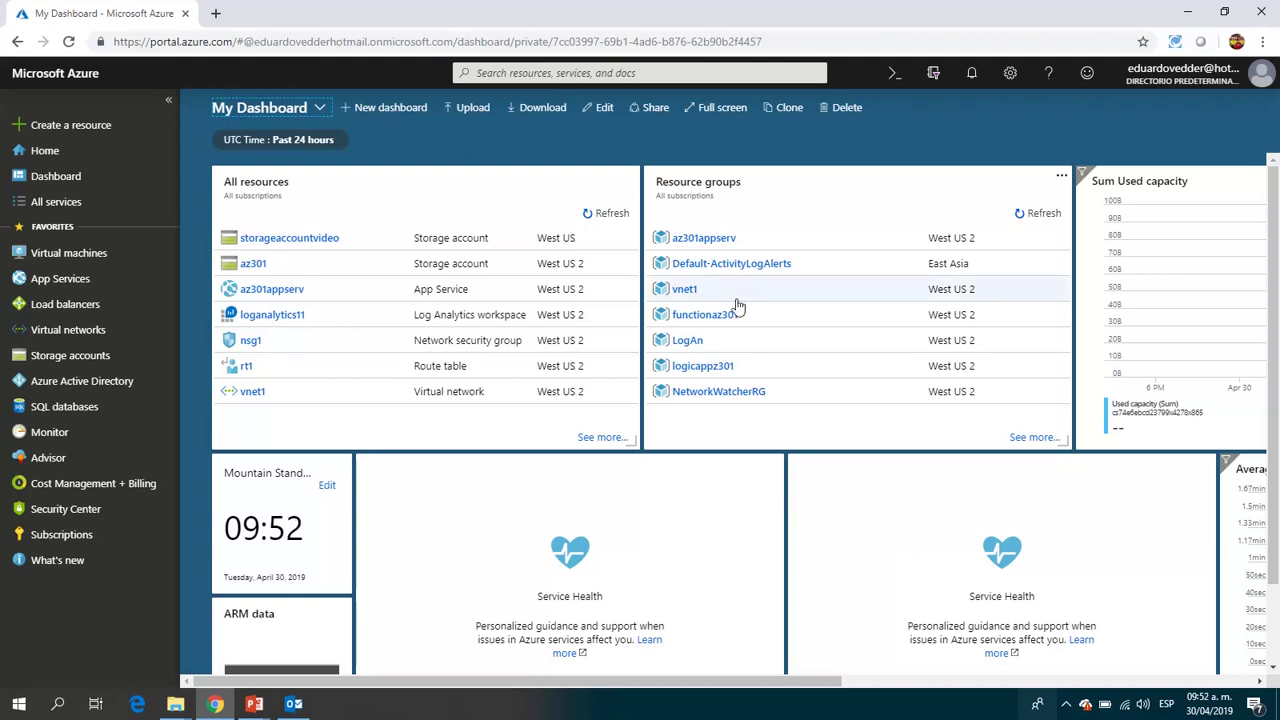
- Open App Services from the full services list and start creating a new web app
left_click(56, 201)
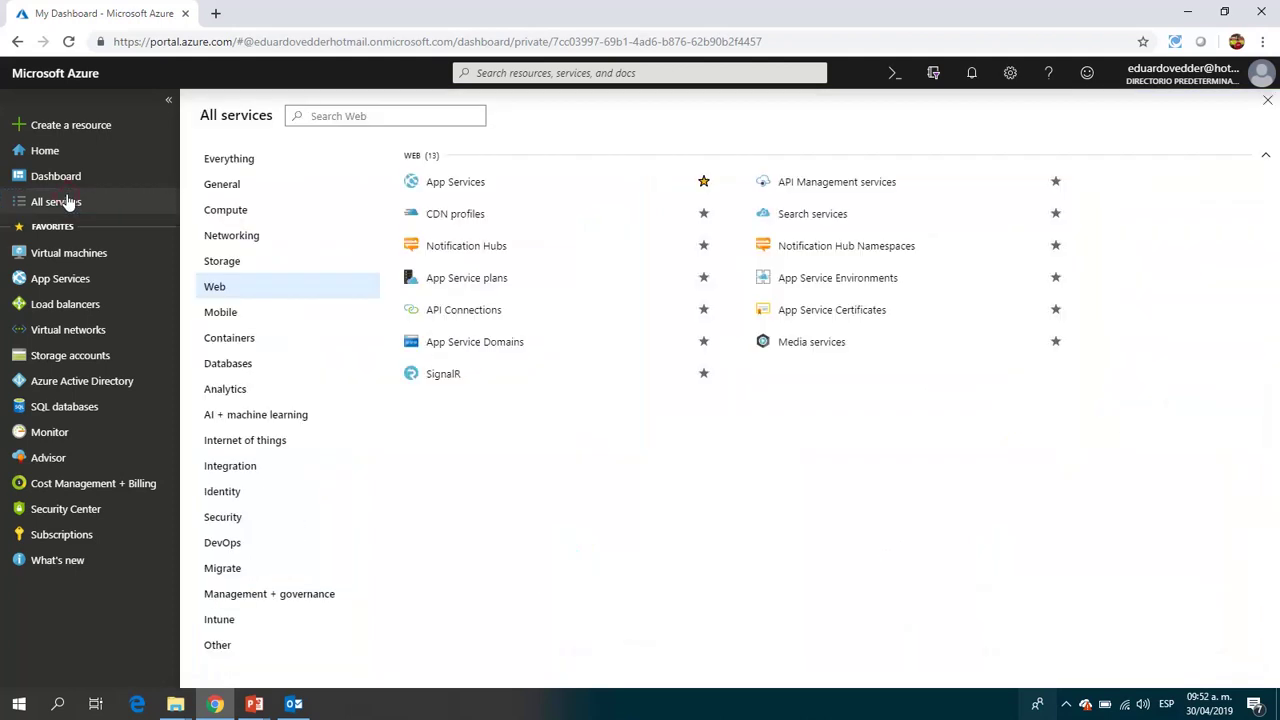
left_click(455, 183)
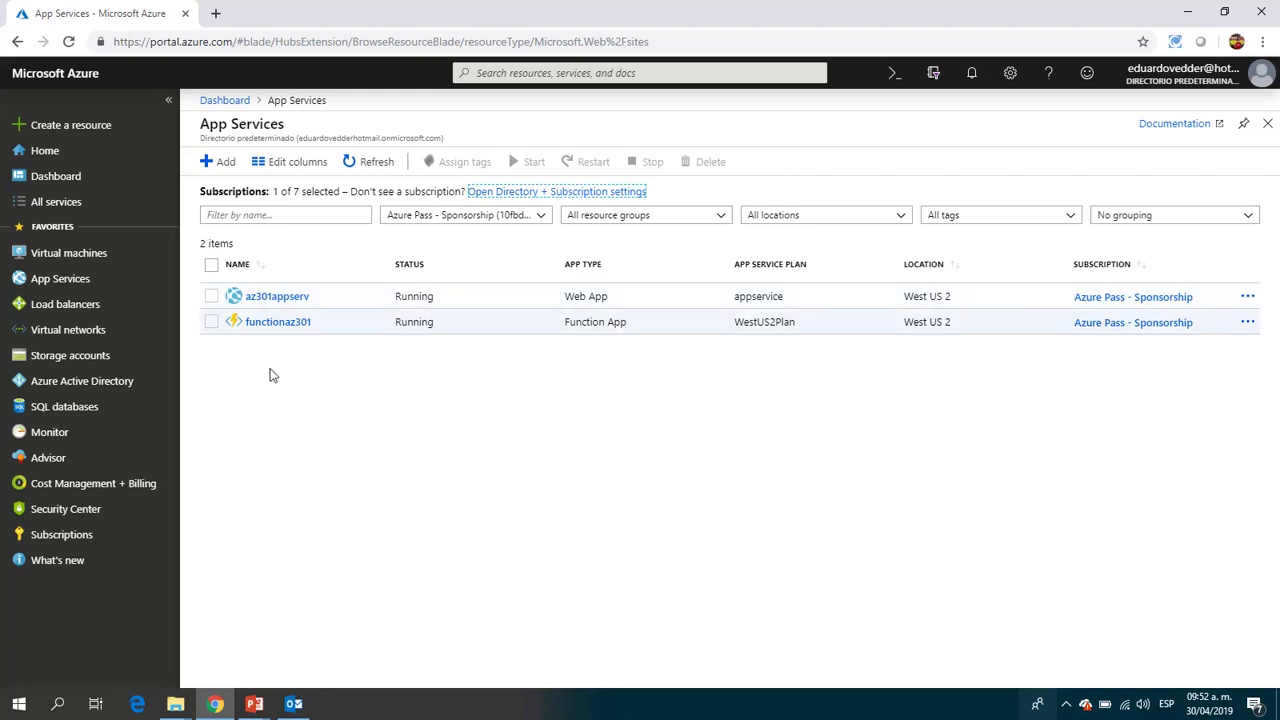
left_click(216, 168)
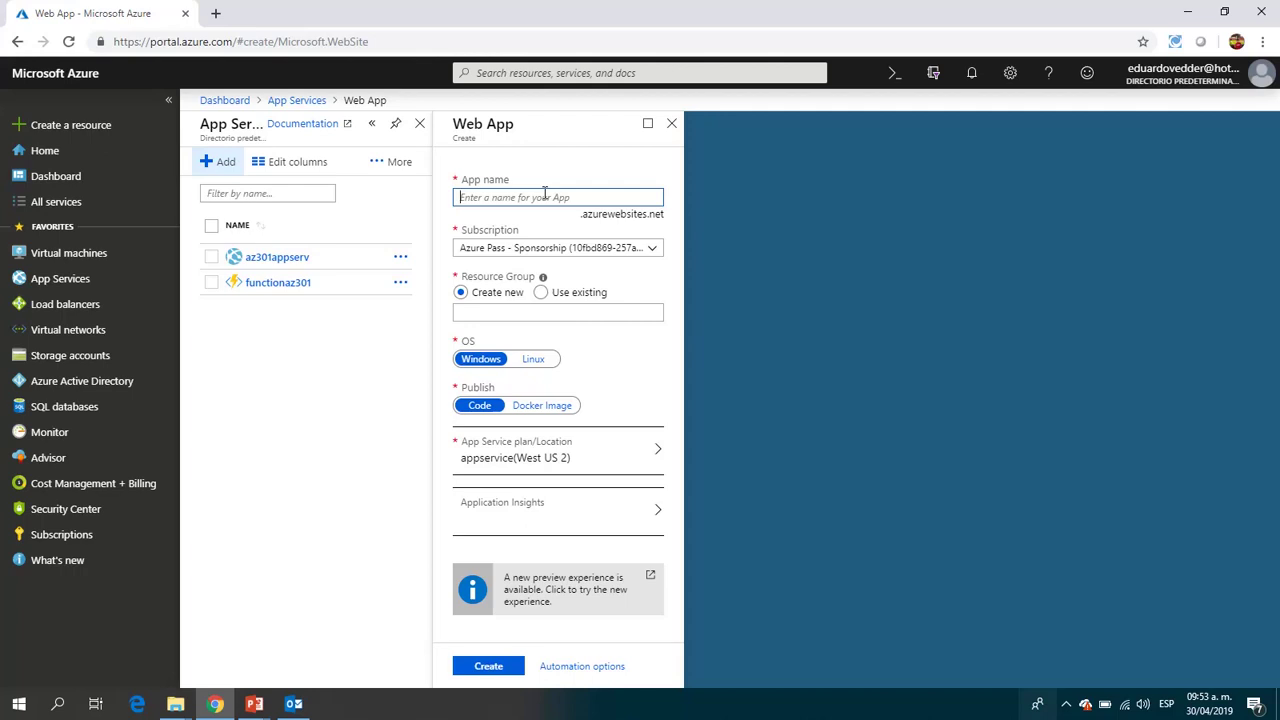
- Name the web app application4video and check its domain suffix, subscription choices and resource group name
type("application")
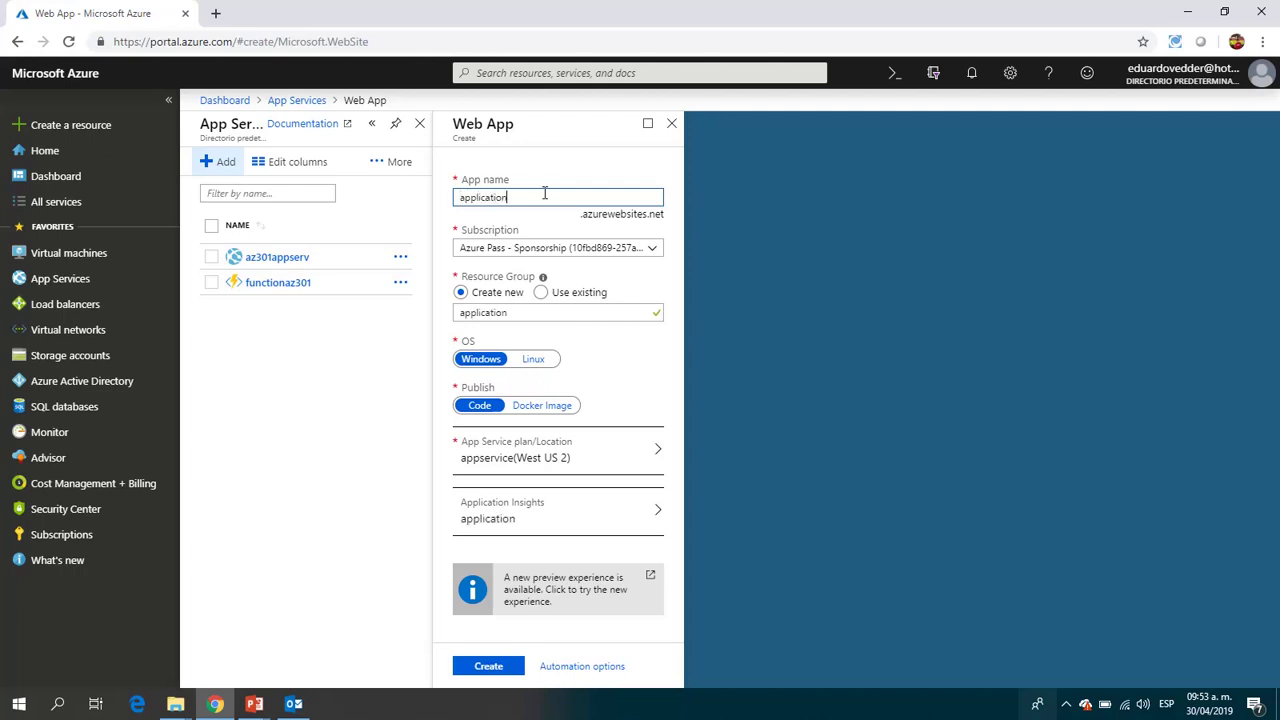
type("4video")
left_click_drag(583, 216, 663, 213)
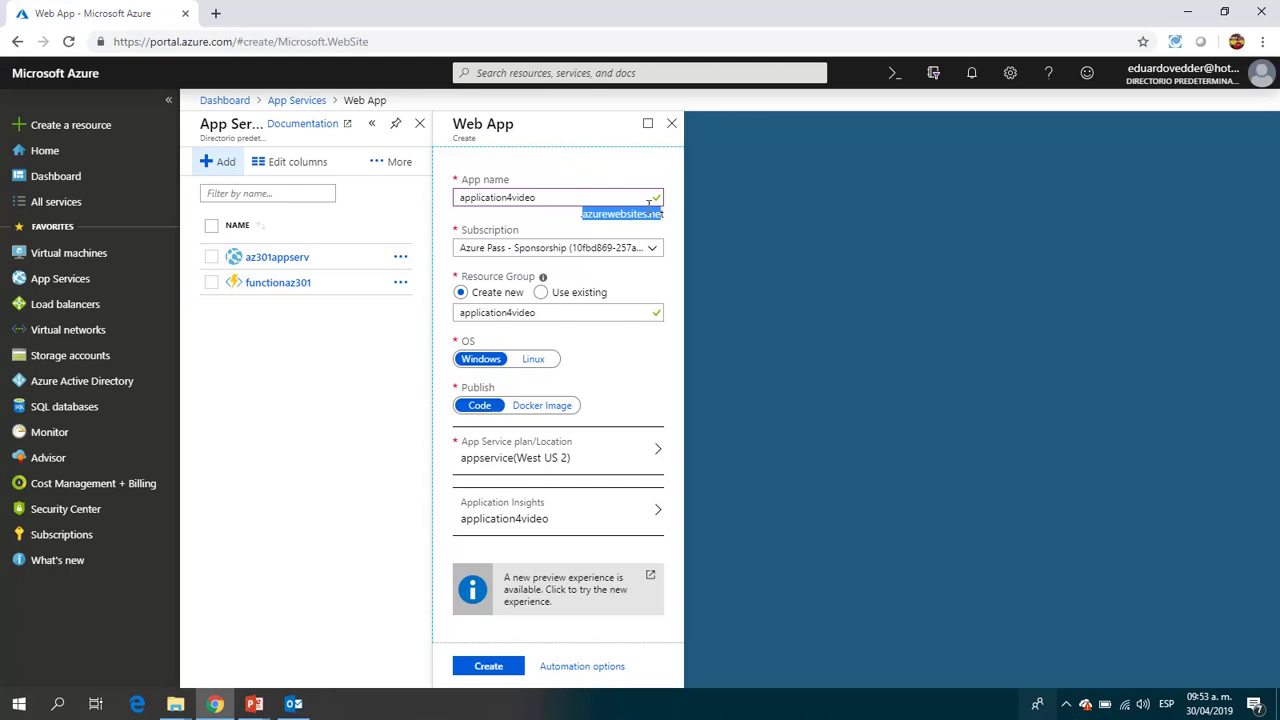
left_click(658, 199)
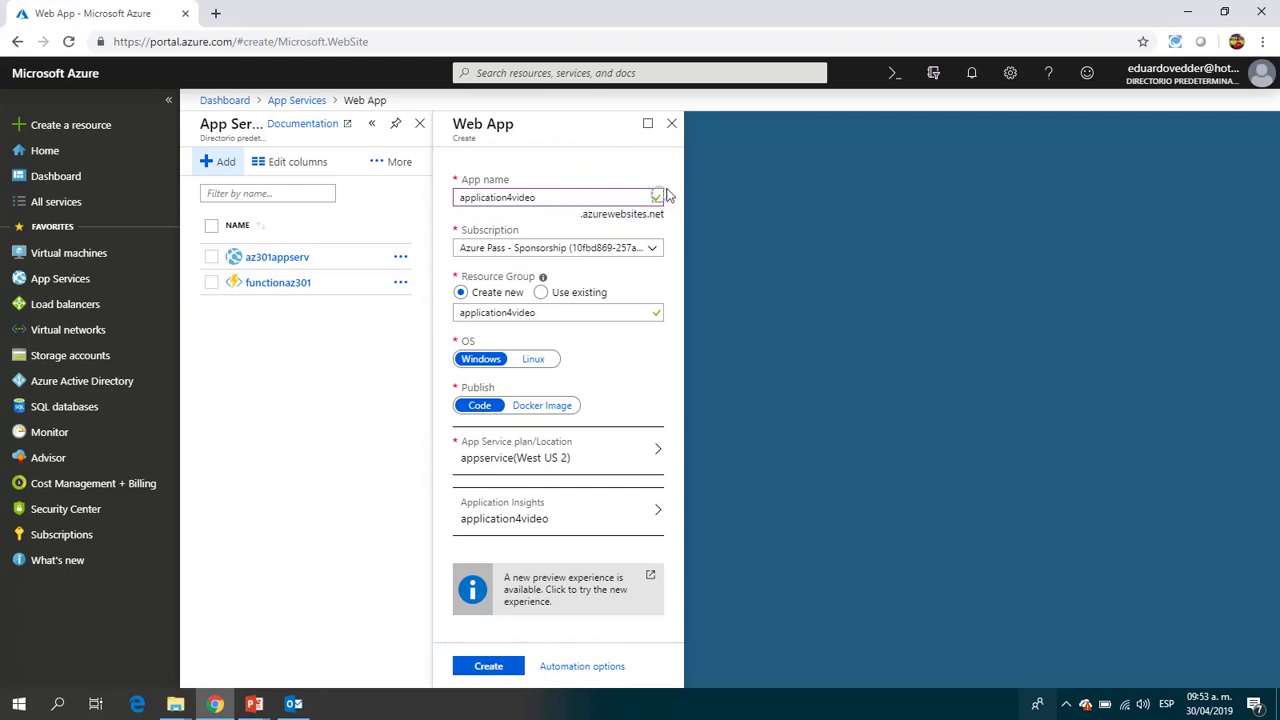
left_click(598, 247)
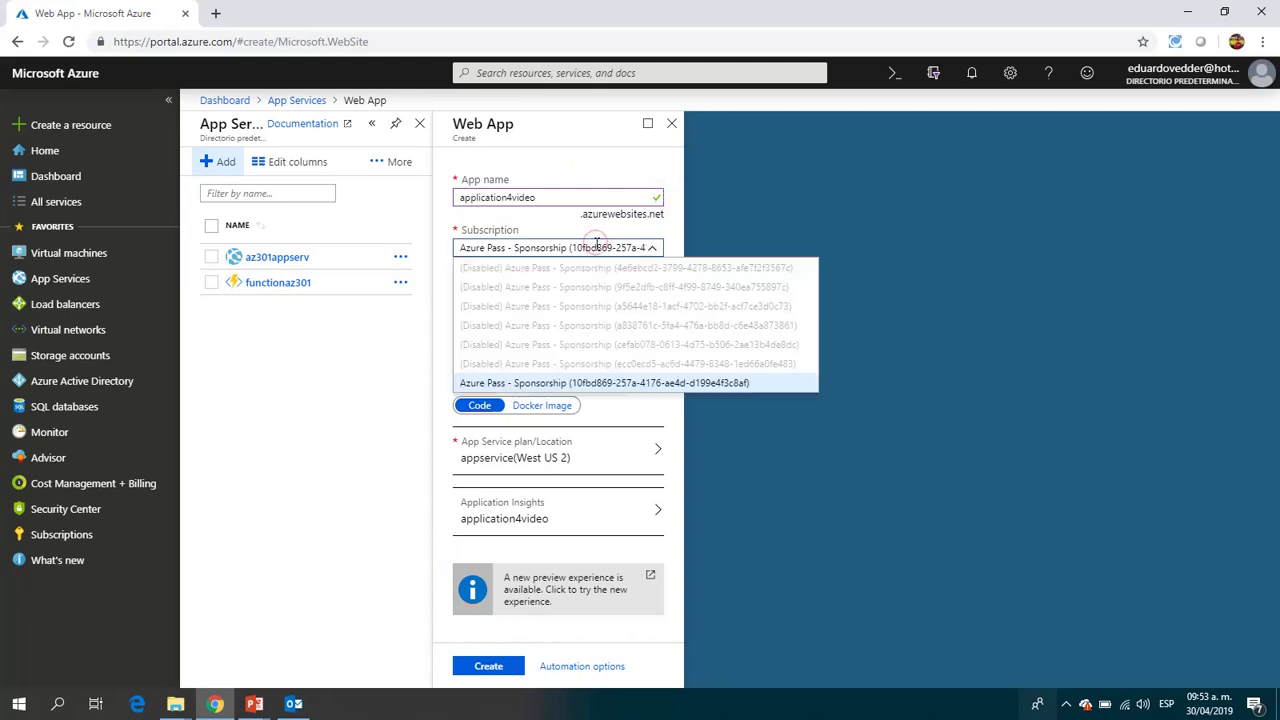
left_click(676, 243)
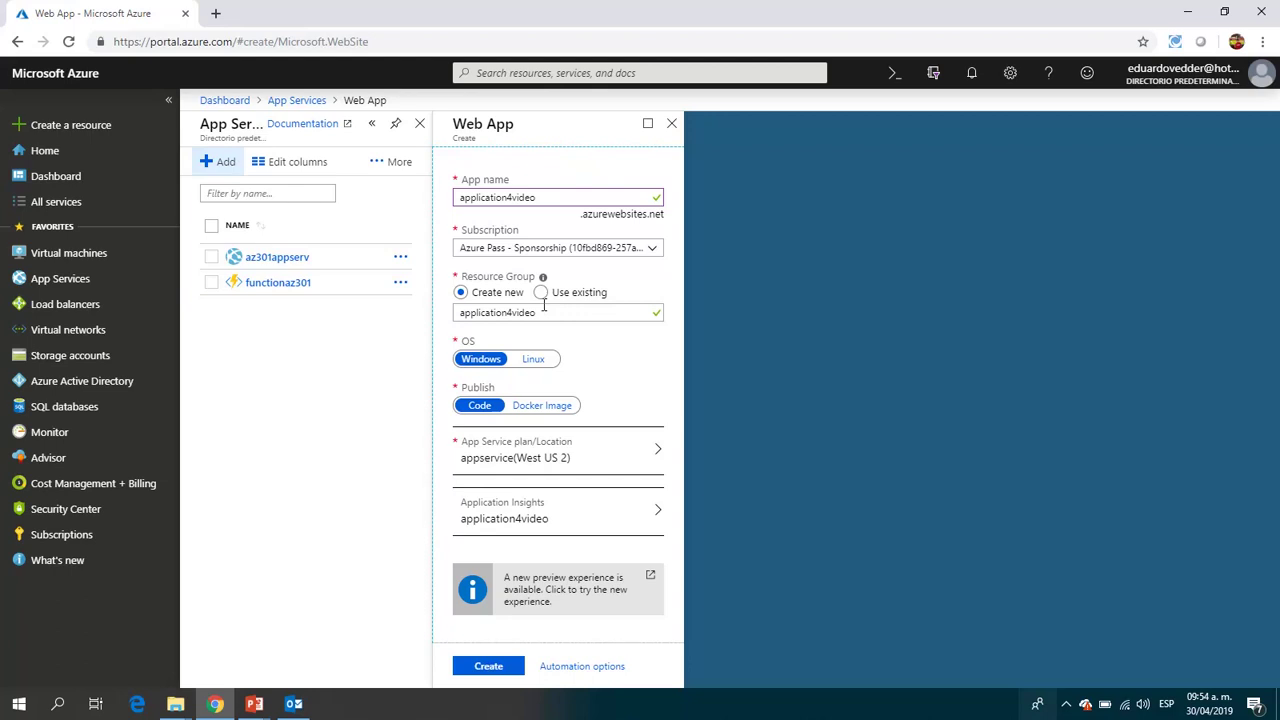
double_click(550, 312)
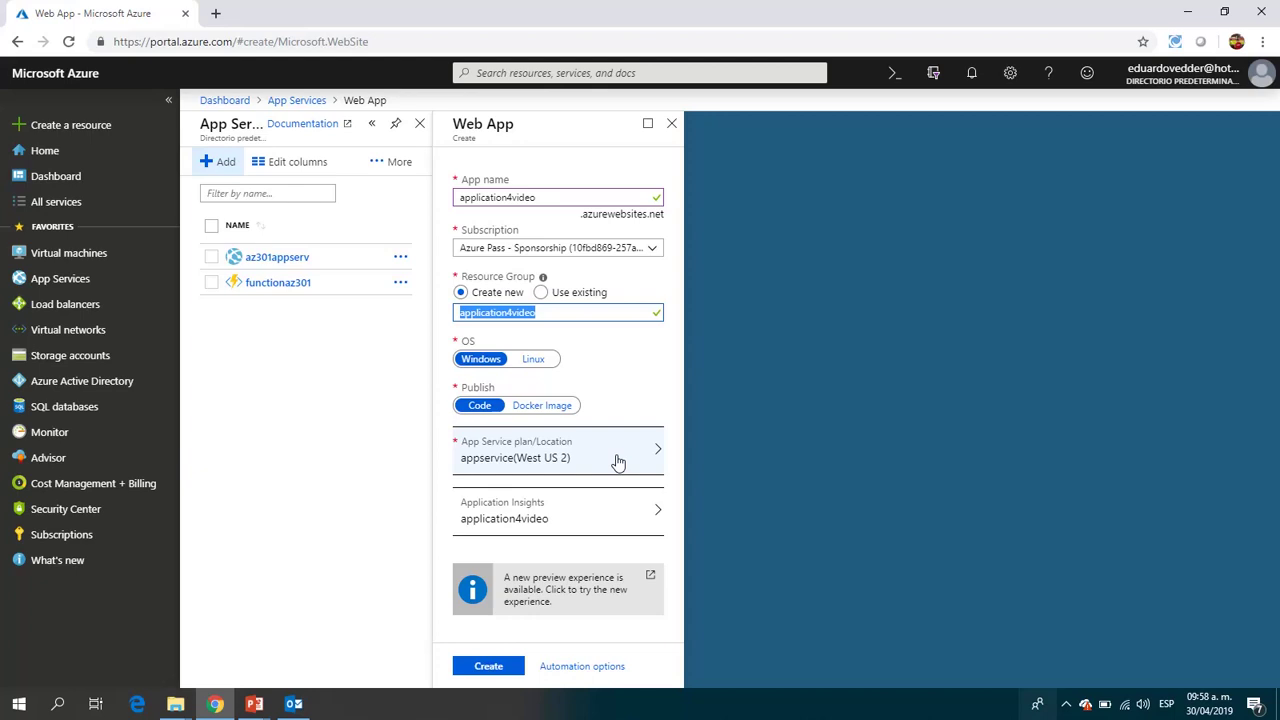
- Start a new App Service plan named appserviceplan1 and choose West US as its location
left_click(618, 461)
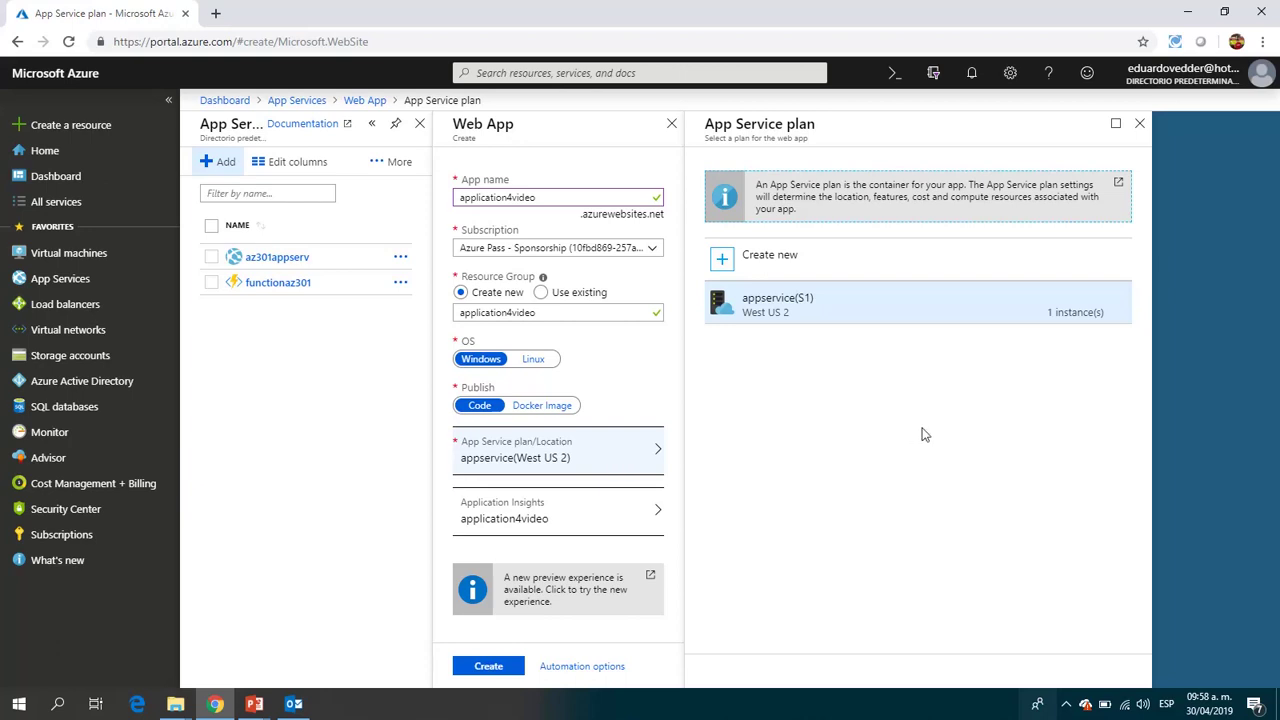
left_click(722, 262)
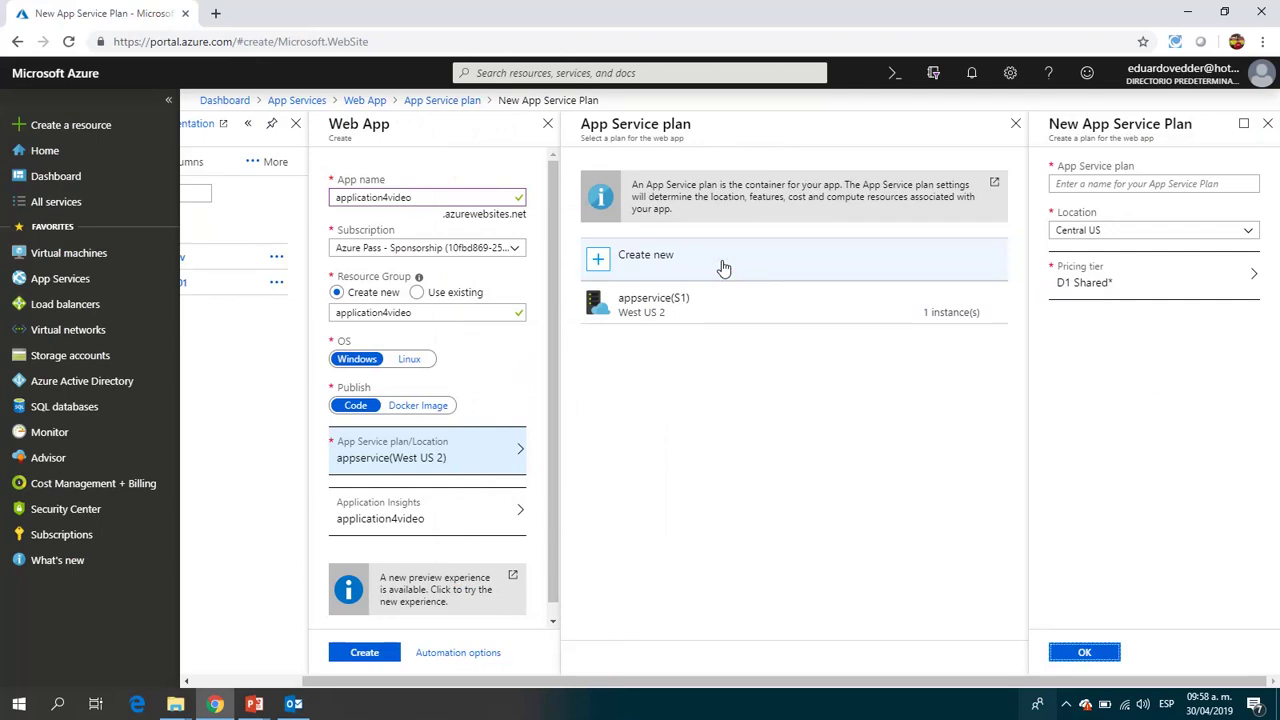
left_click(1075, 186)
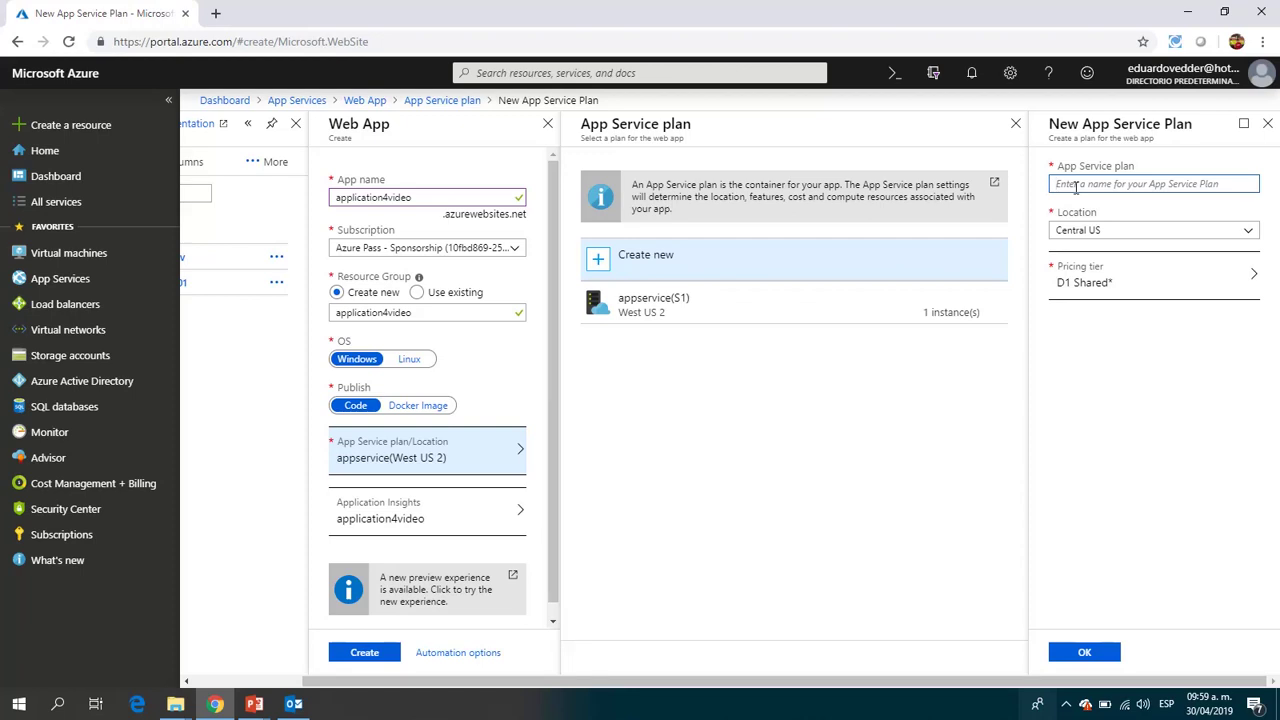
type("appserviceplan1")
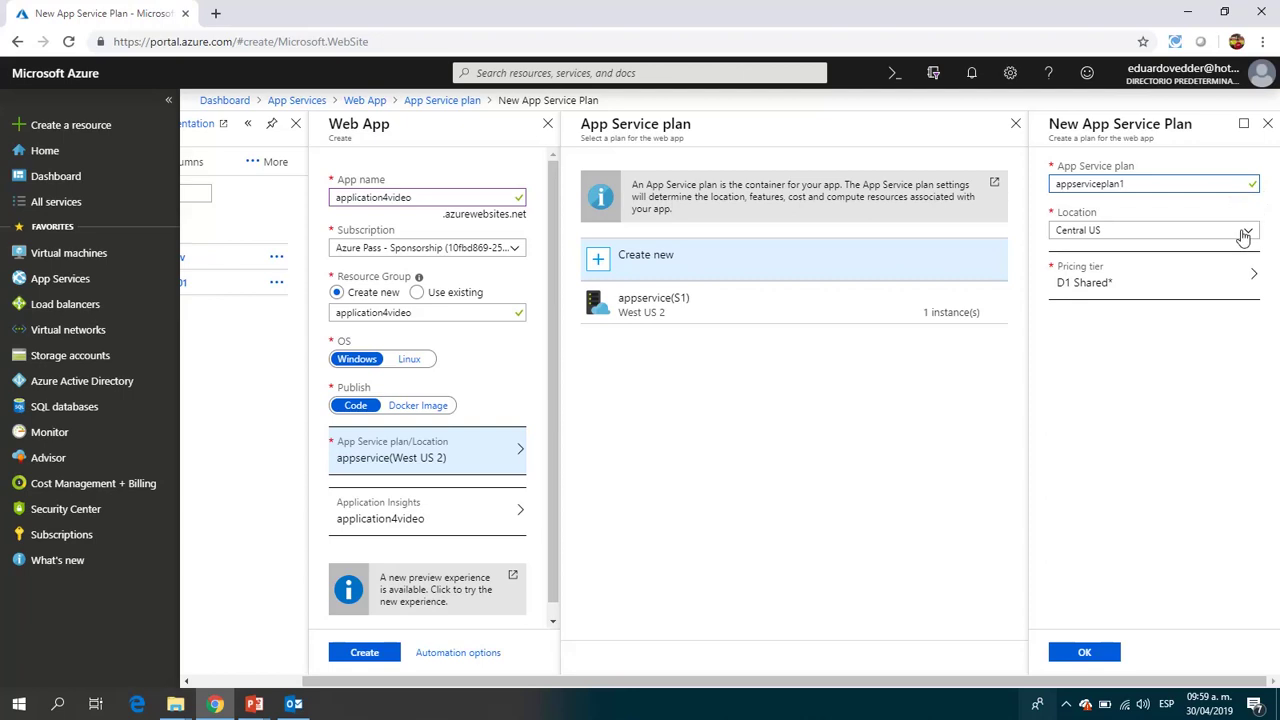
left_click(1240, 236)
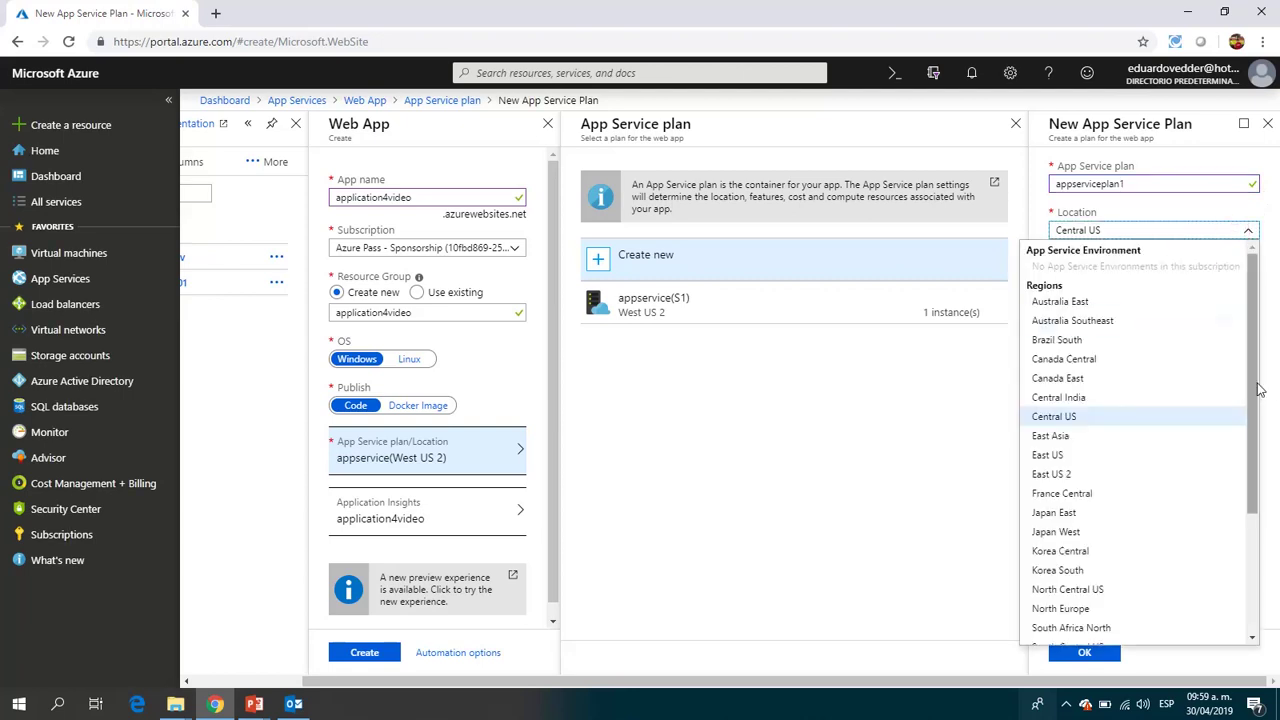
left_click_drag(1260, 390, 1249, 364)
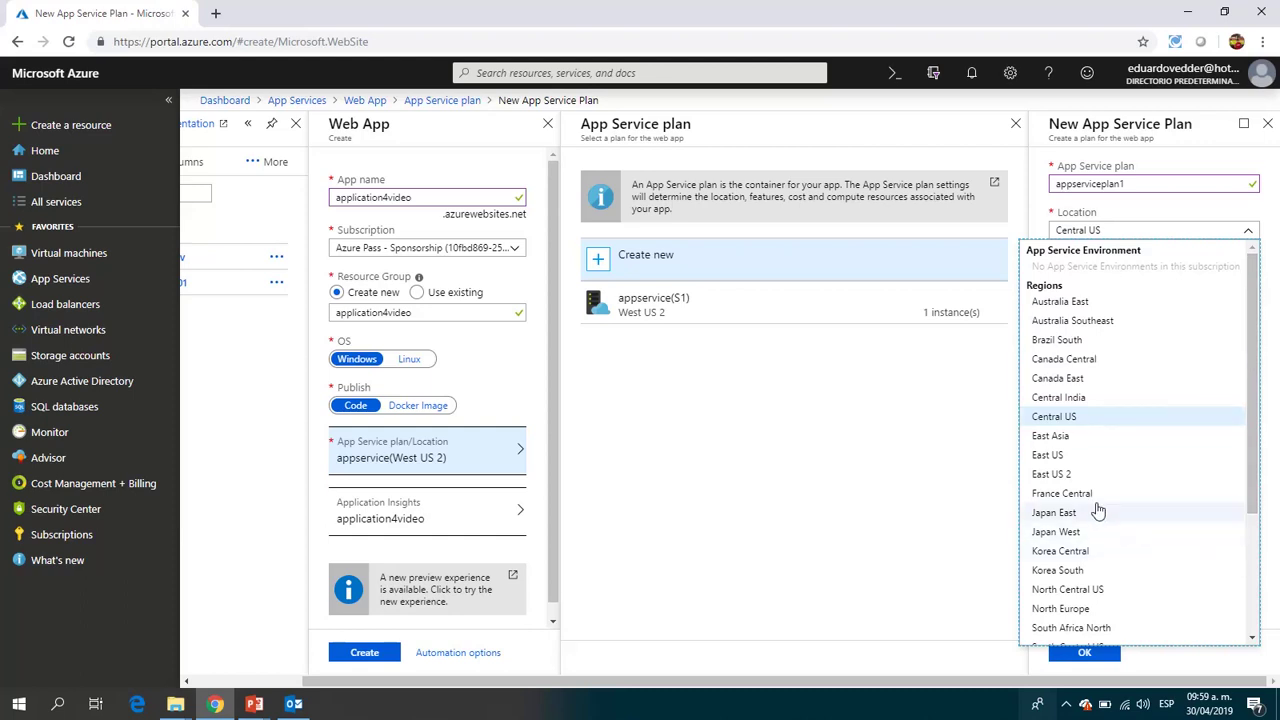
left_click(1257, 572)
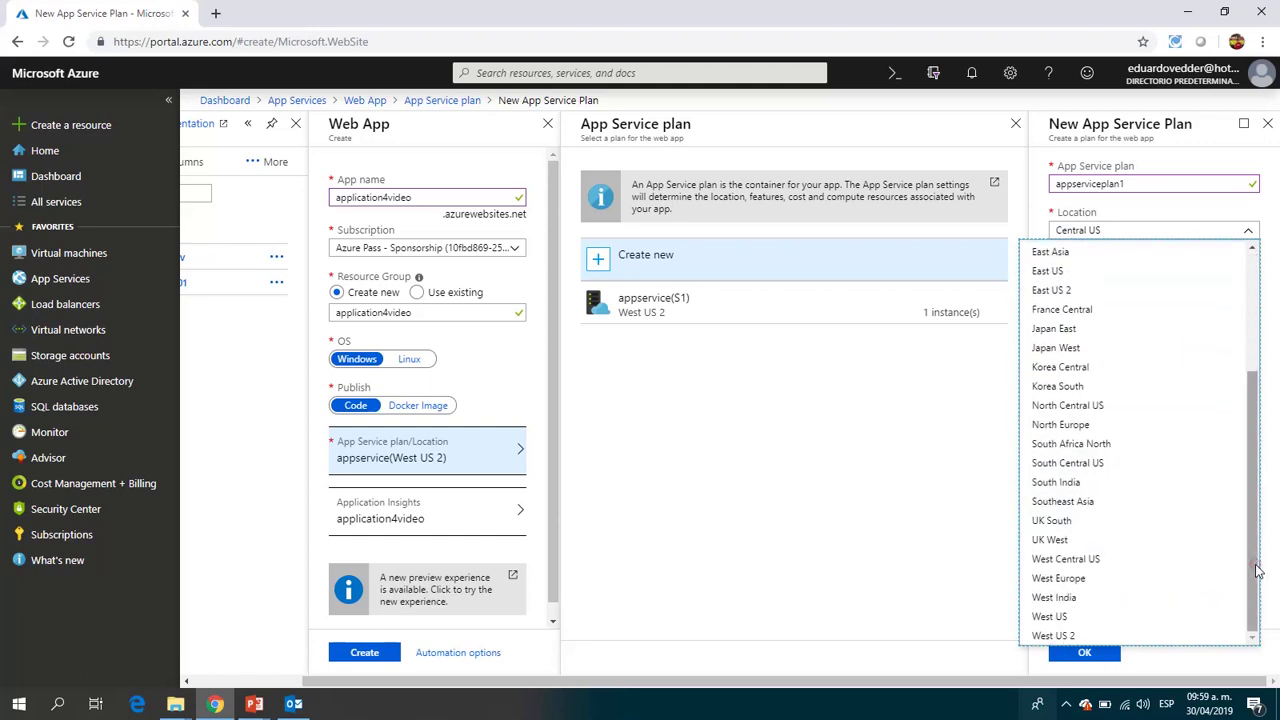
left_click(1088, 617)
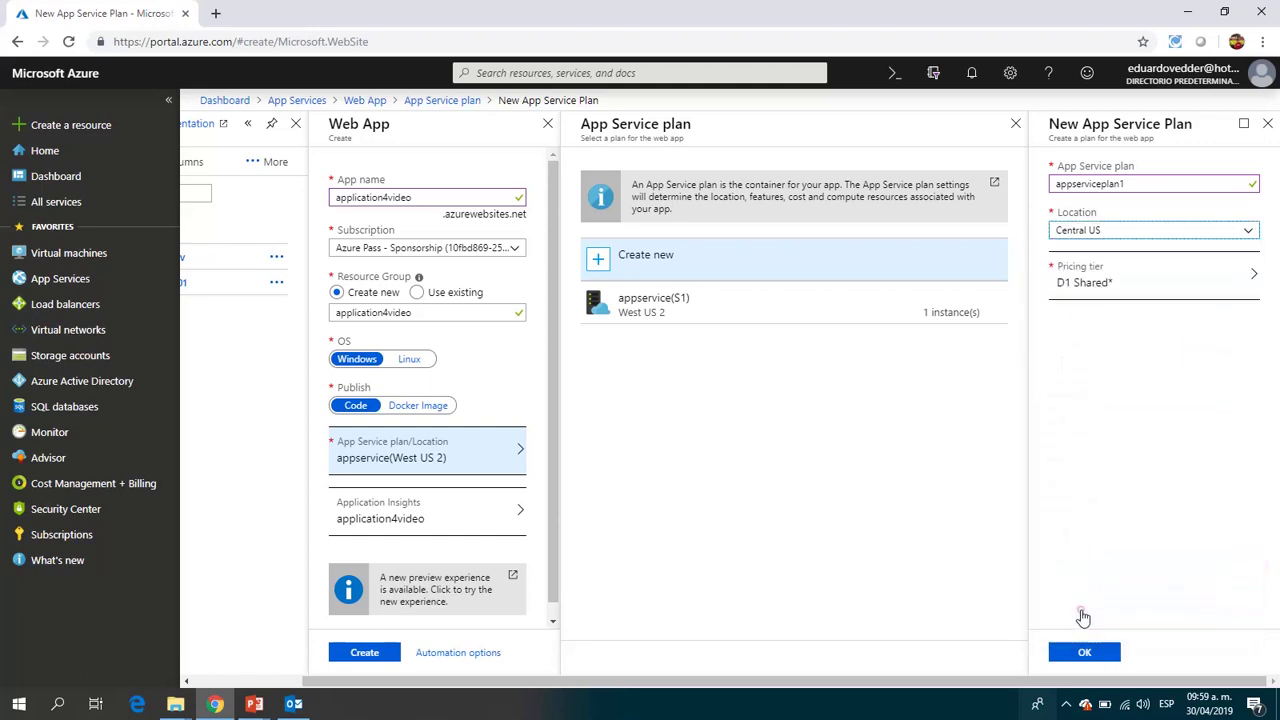
- Review the plan's Dev/Test pricing tiers, comparing B1, B2 and B3 along with their included features and hardware
left_click(1170, 289)
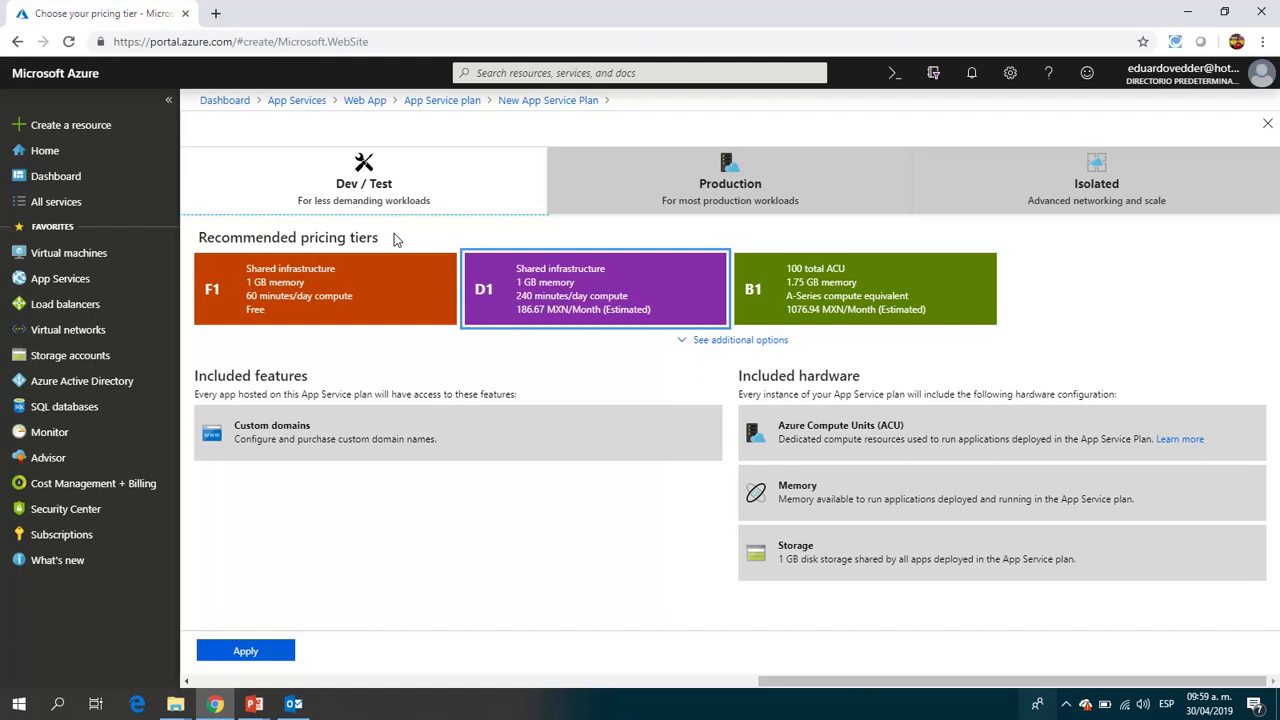
left_click(737, 341)
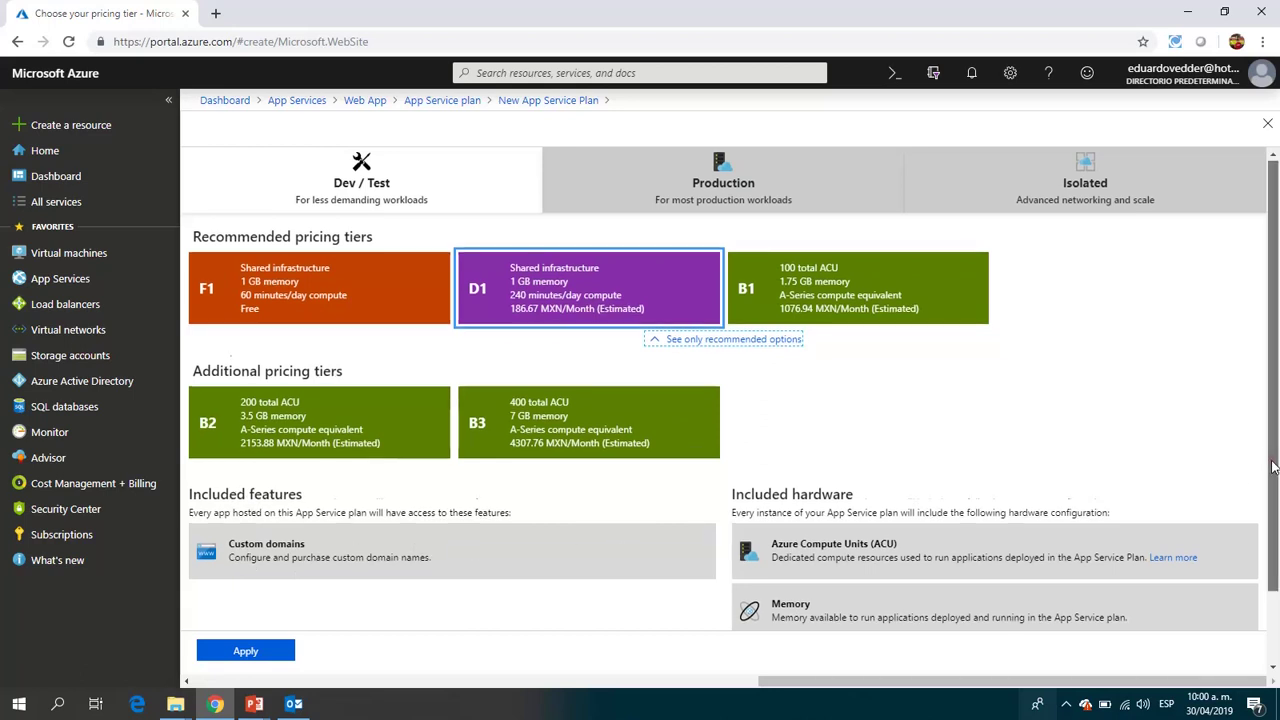
left_click_drag(1274, 468, 1276, 519)
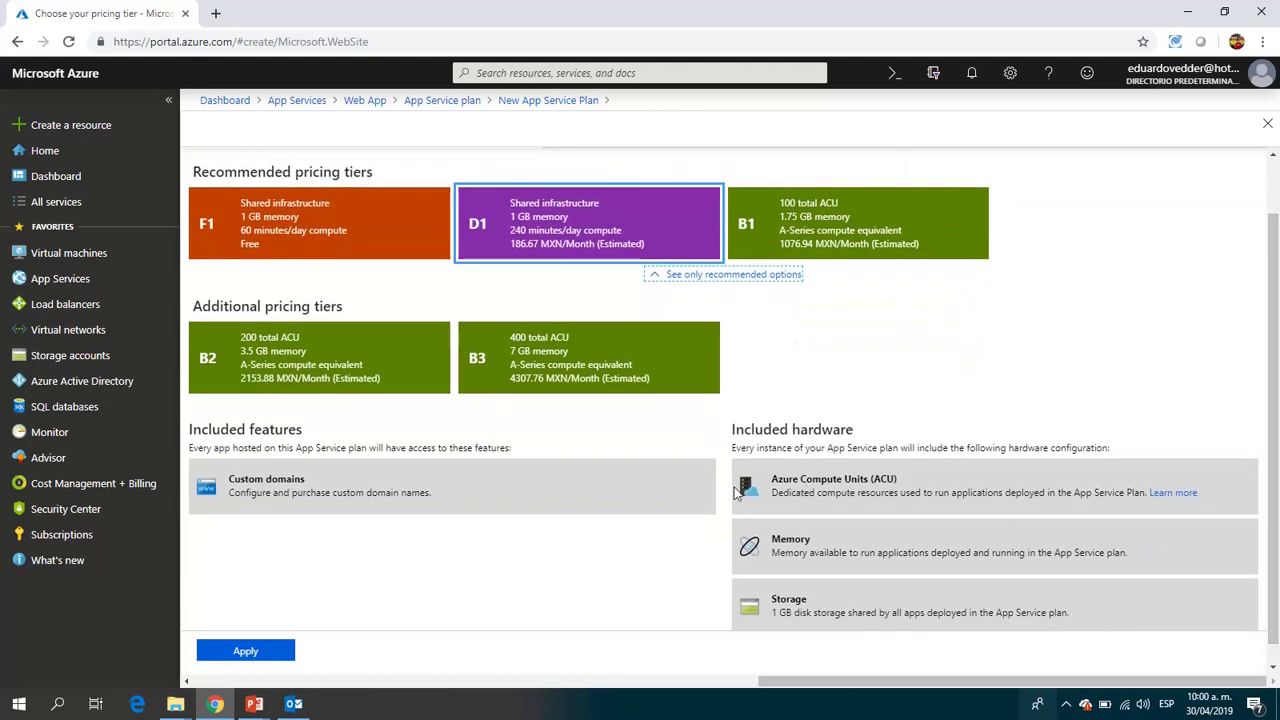
left_click(797, 233)
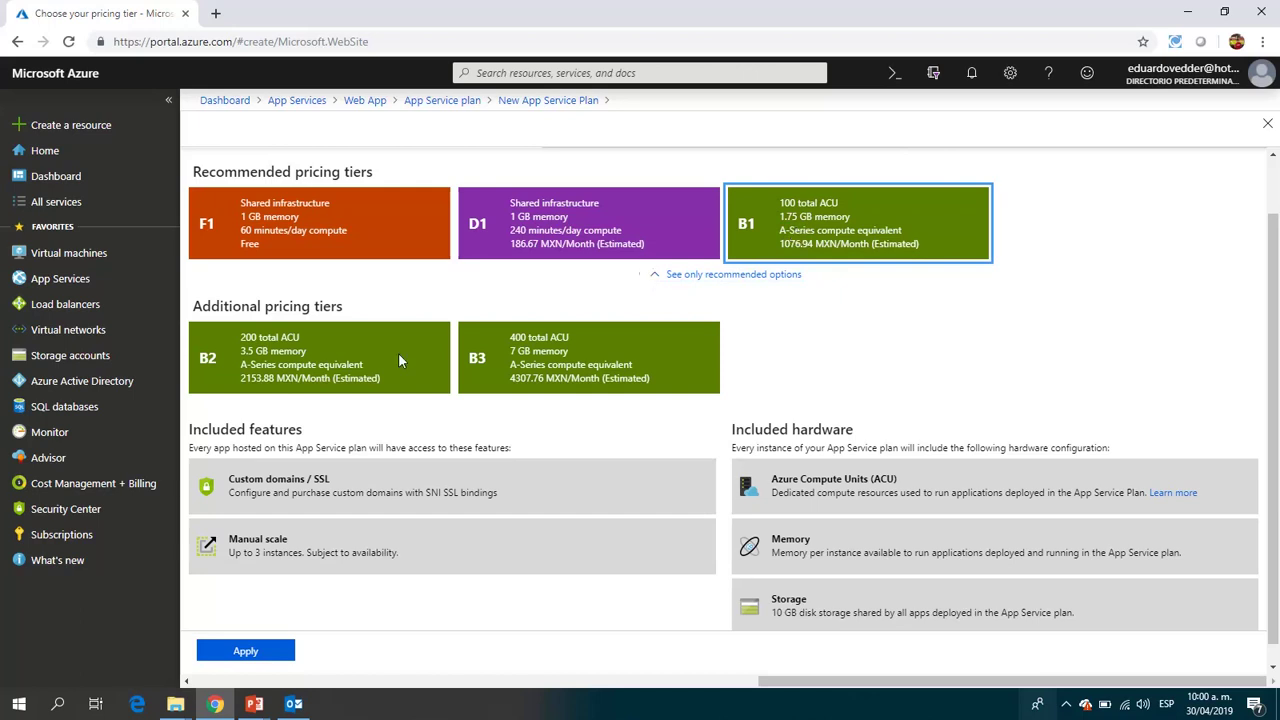
left_click(355, 368)
left_click(533, 375)
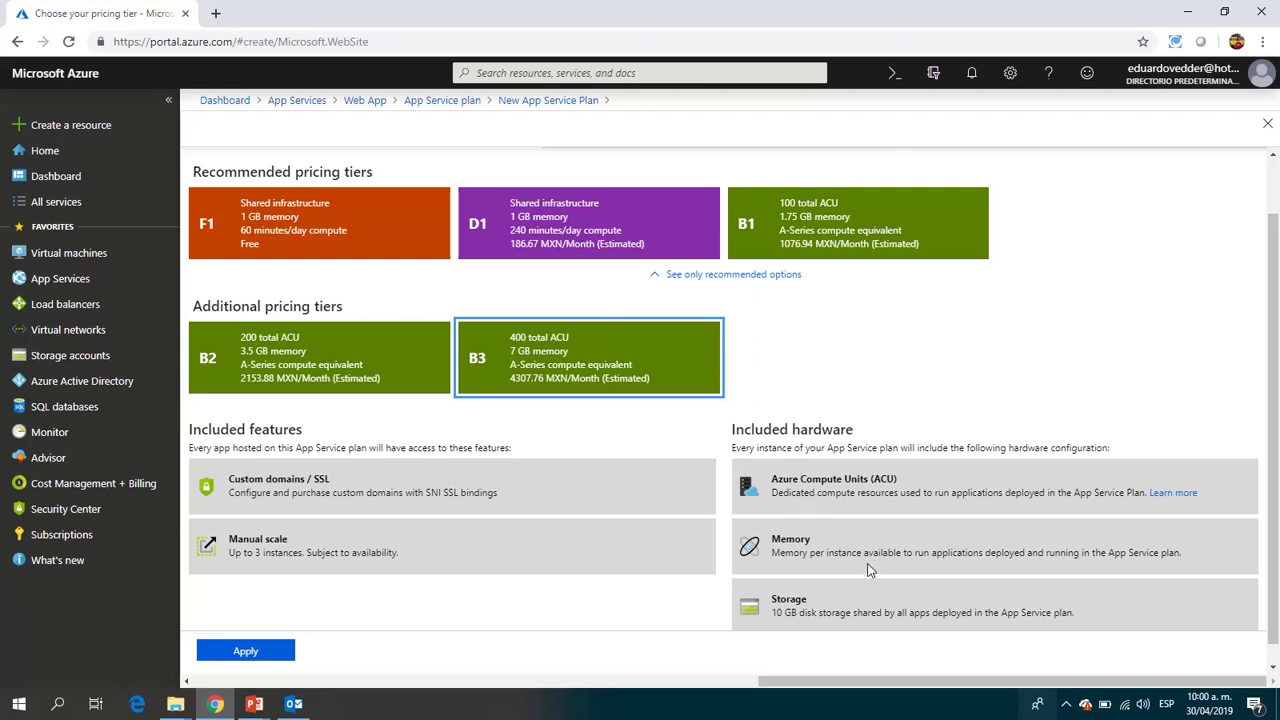
double_click(803, 598)
left_click(797, 612)
left_click(872, 365)
triple_click(257, 481)
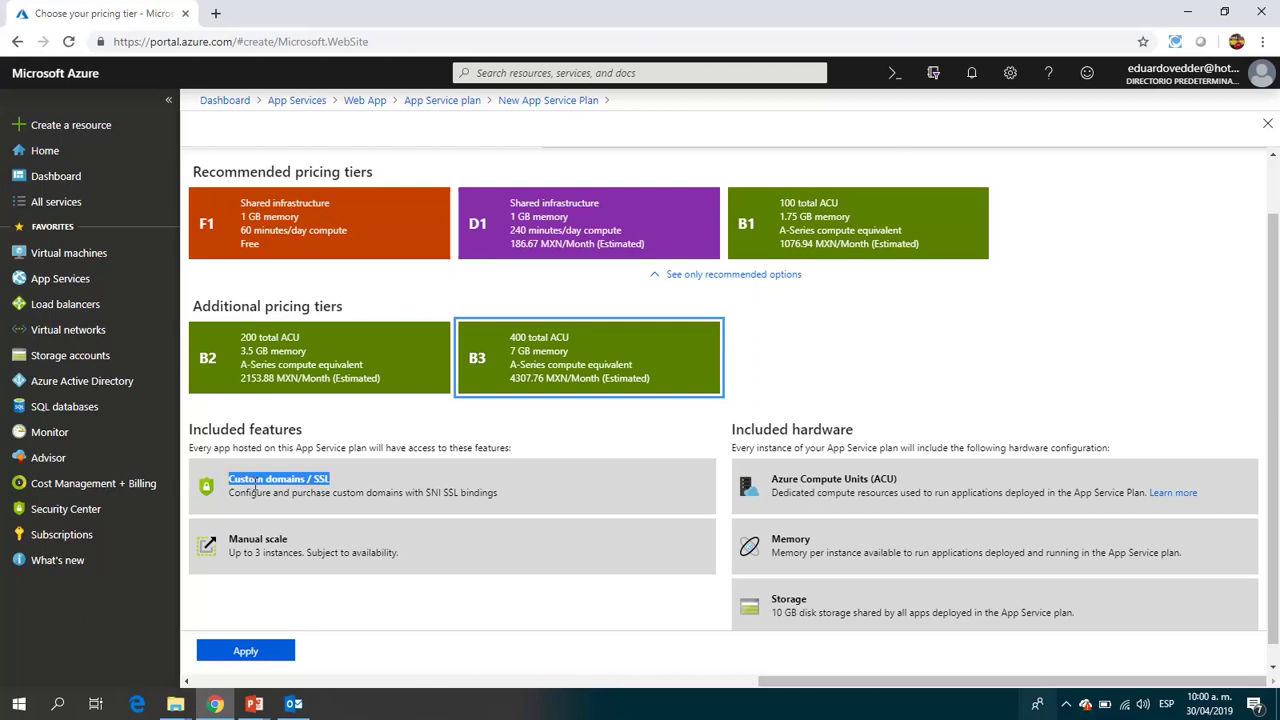
left_click(208, 518)
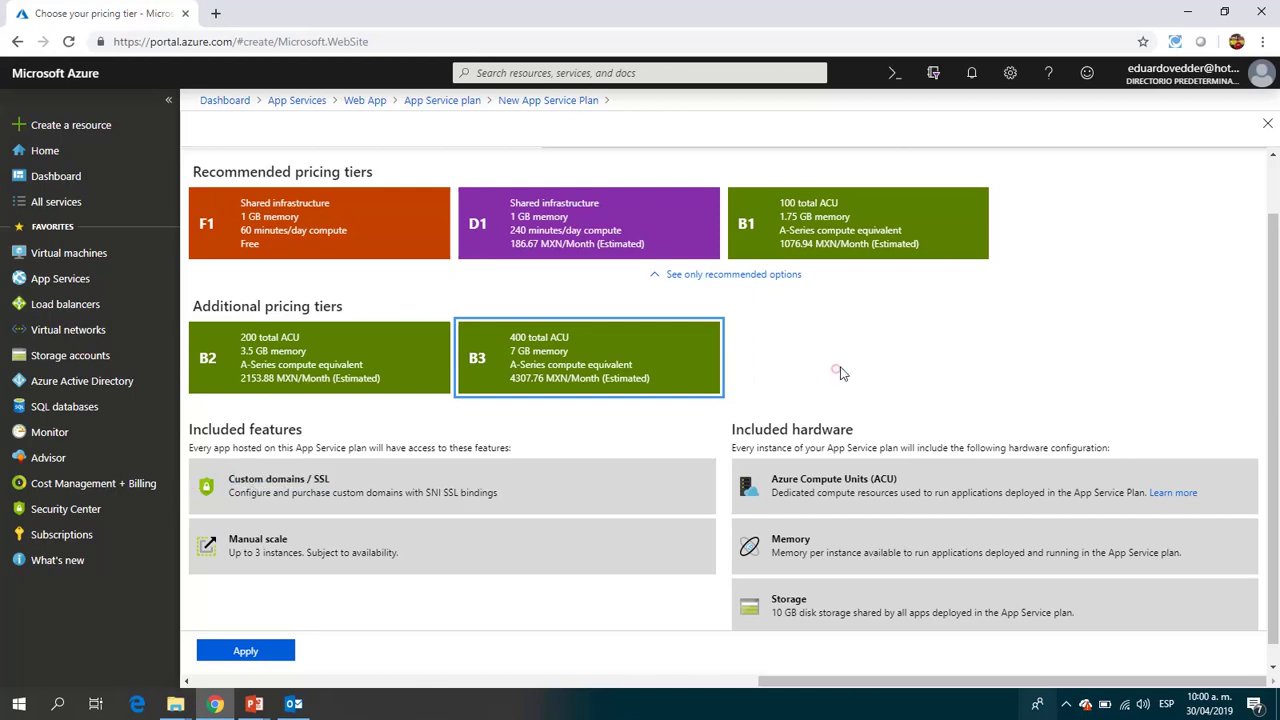
scroll(1268, 191, "up", 1)
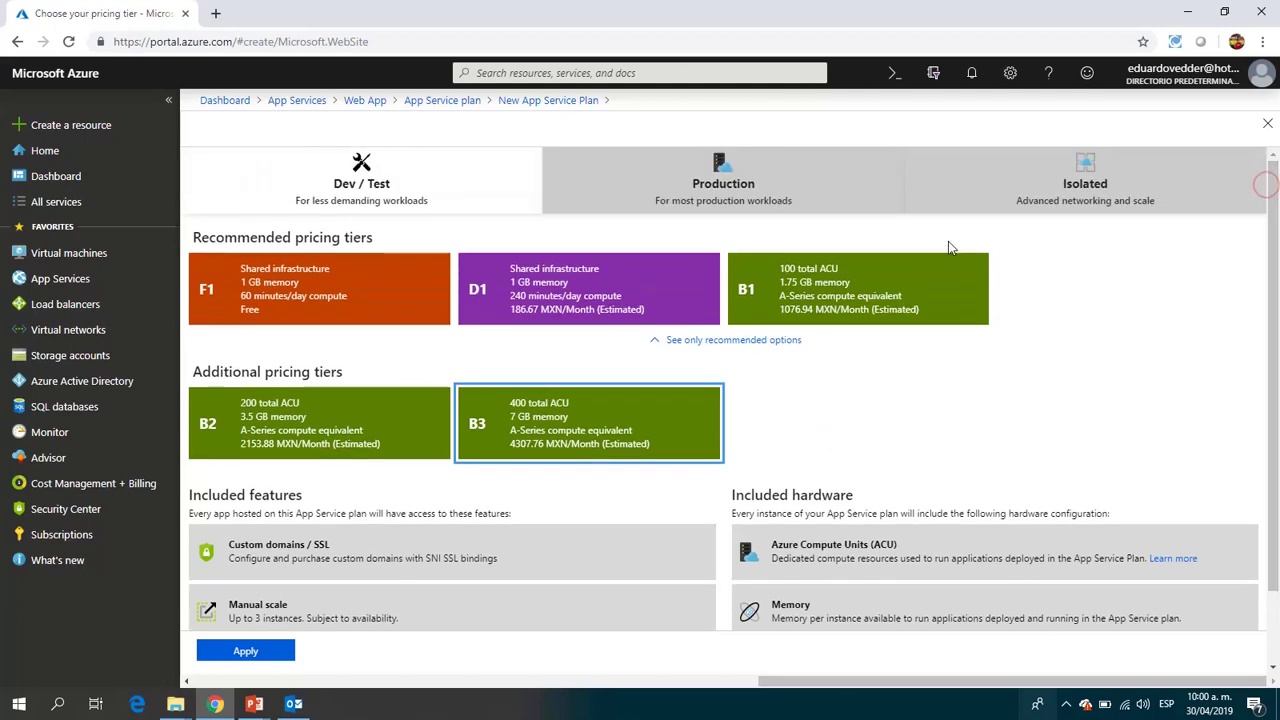
- Show all Production pricing tiers, compare the compute series of S1 and P1V2, and select P1V2
left_click(690, 171)
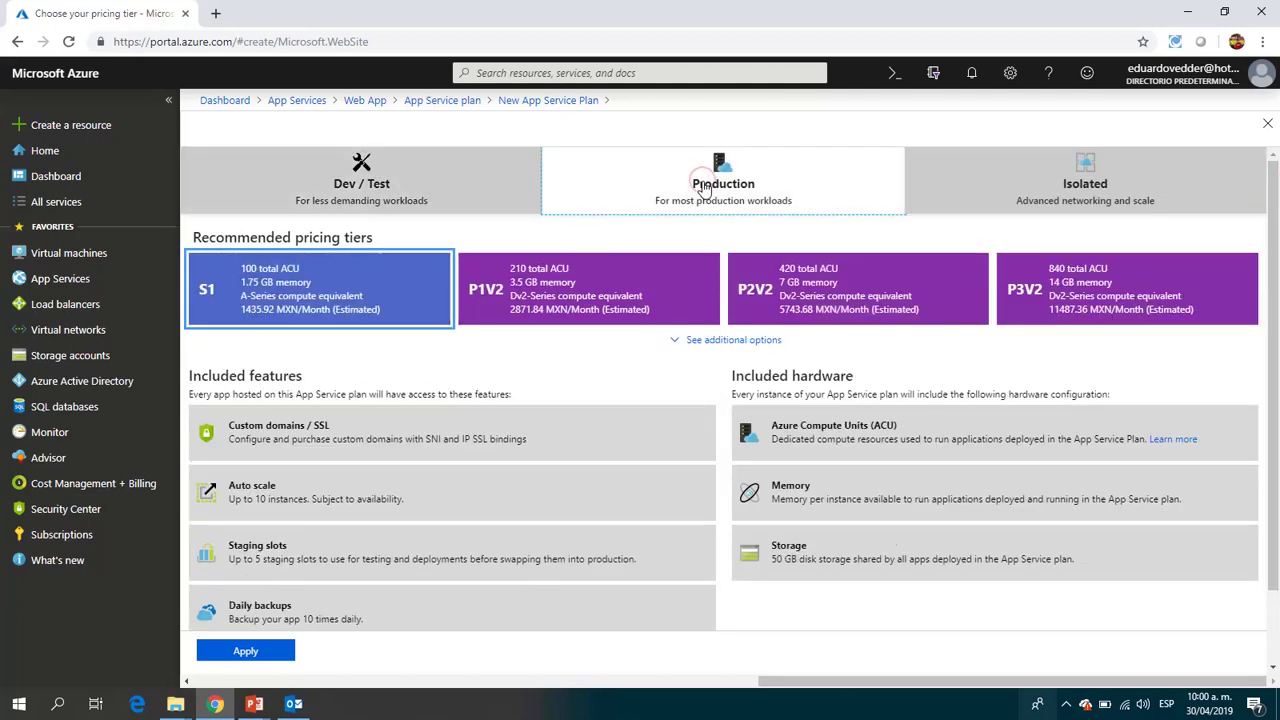
left_click(728, 342)
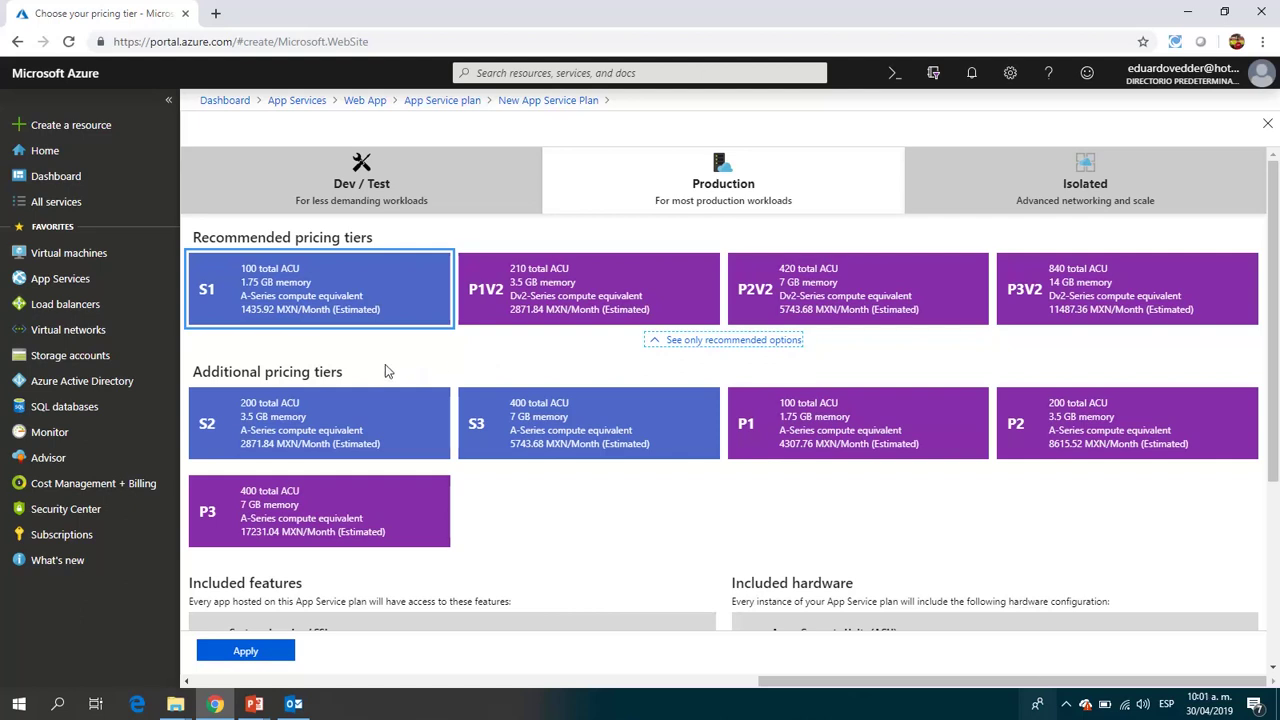
left_click(304, 282)
double_click(251, 298)
double_click(520, 298)
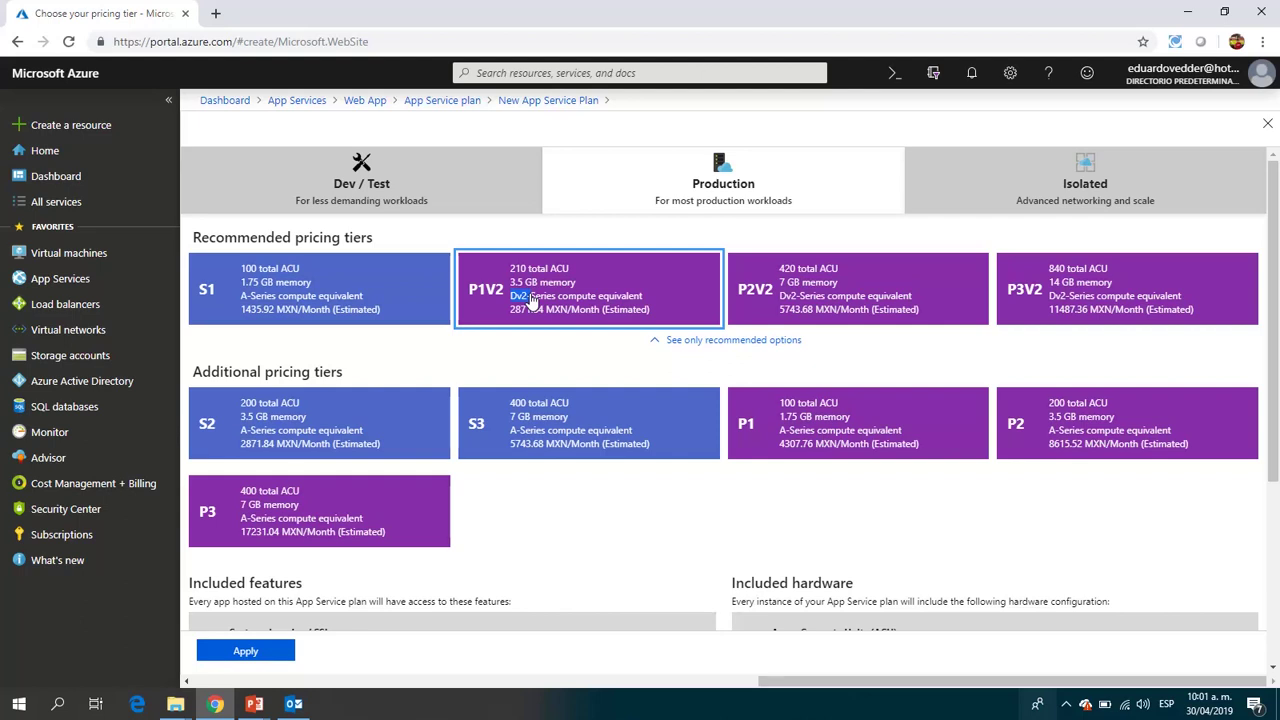
left_click_drag(531, 301, 538, 303)
left_click(540, 304)
- Examine the features included with P1V2: custom domains, auto scale, staging slots, daily backups and Traffic Manager
left_click_drag(1275, 349, 1275, 540)
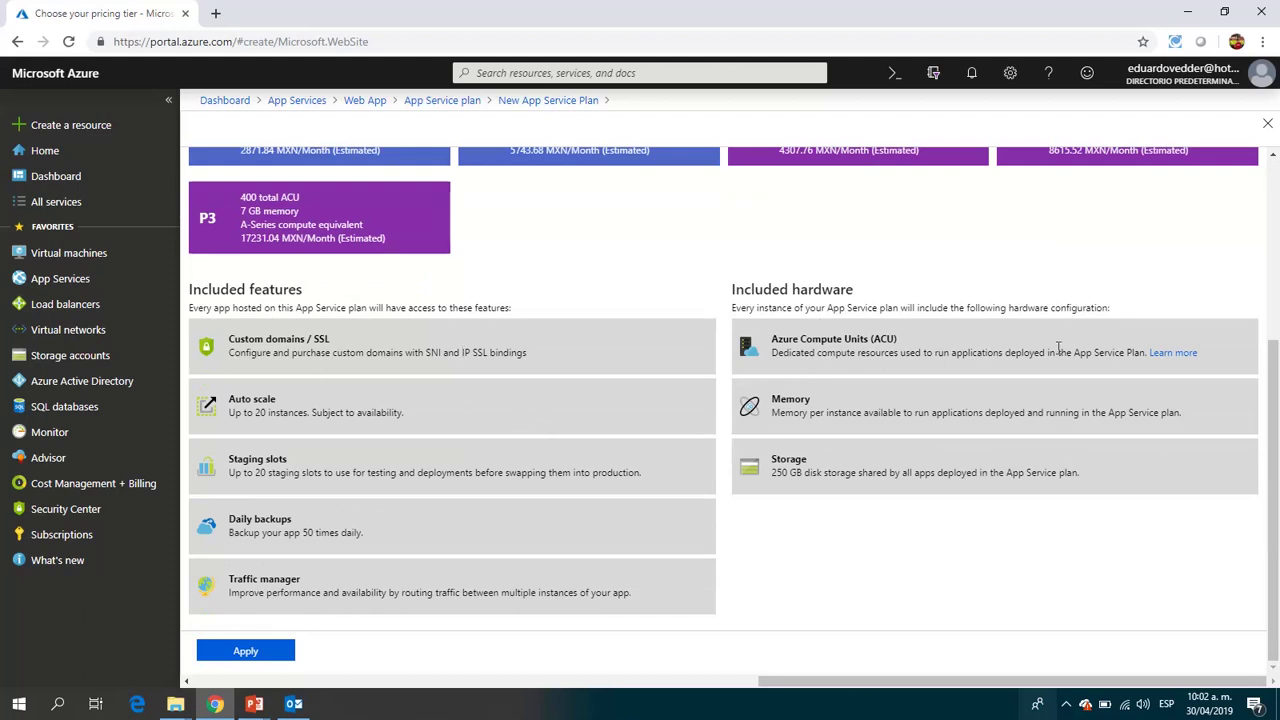
triple_click(268, 340)
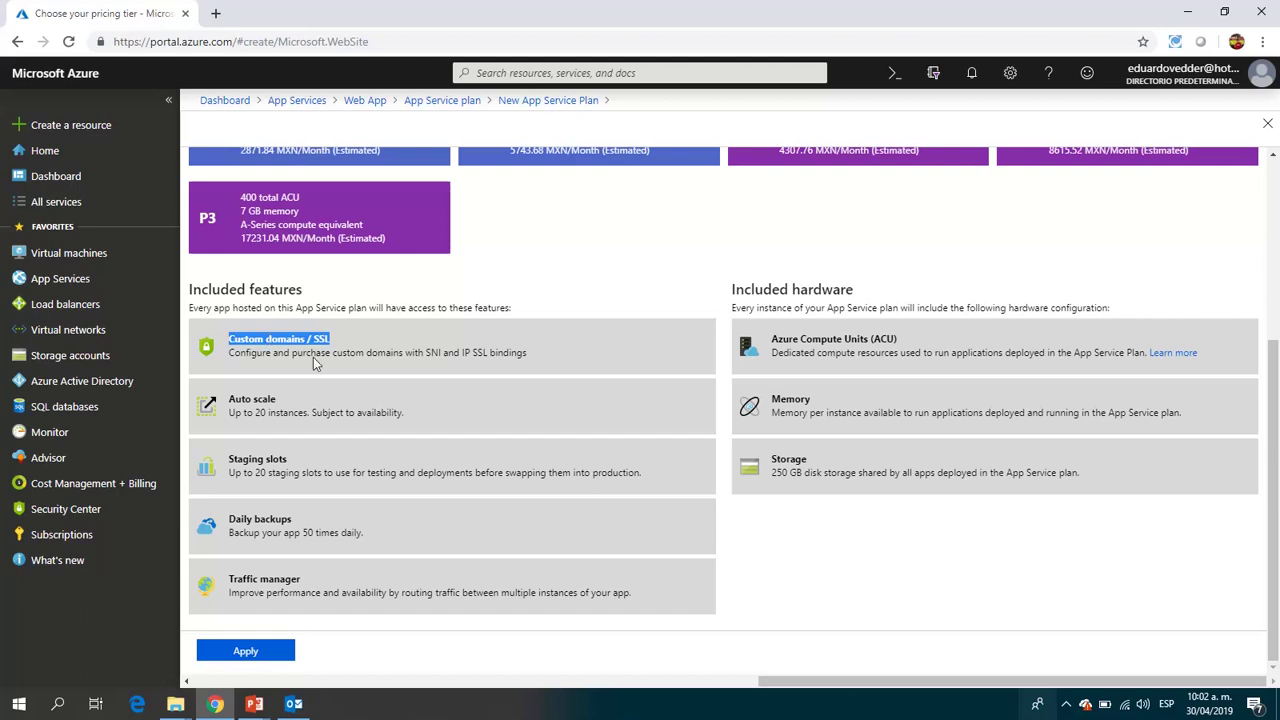
triple_click(266, 401)
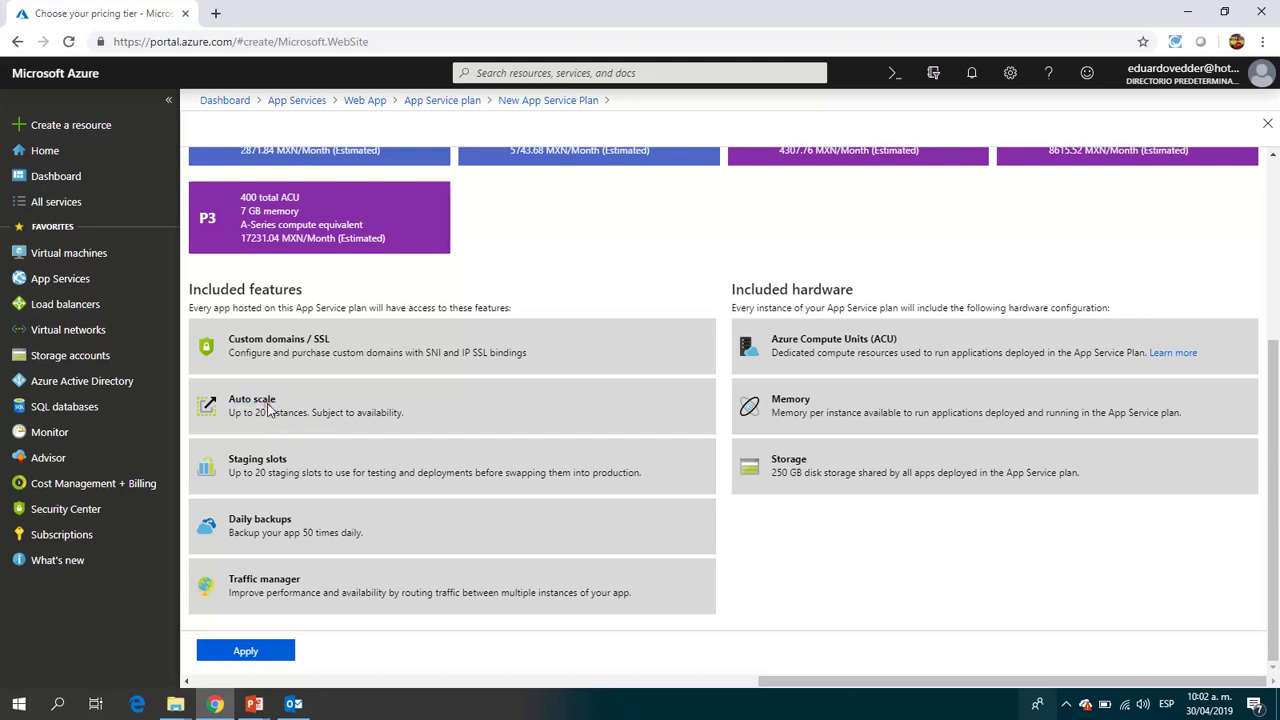
double_click(268, 405)
triple_click(260, 399)
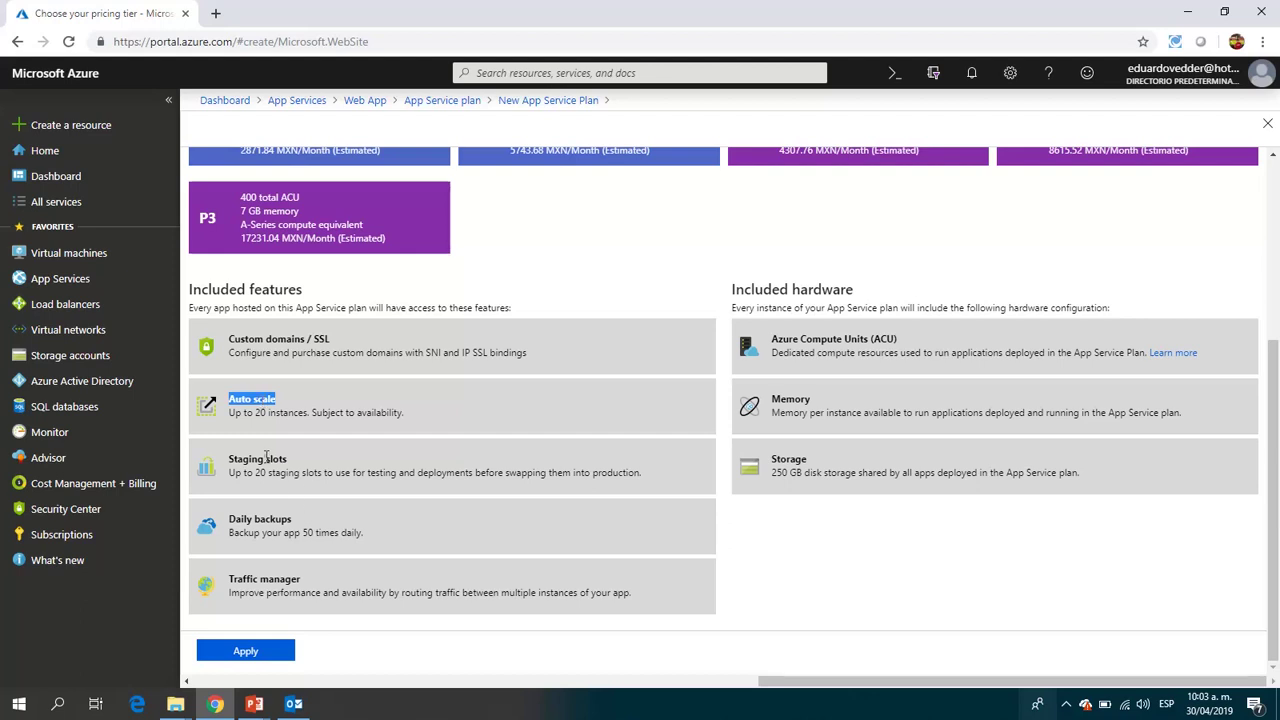
triple_click(266, 457)
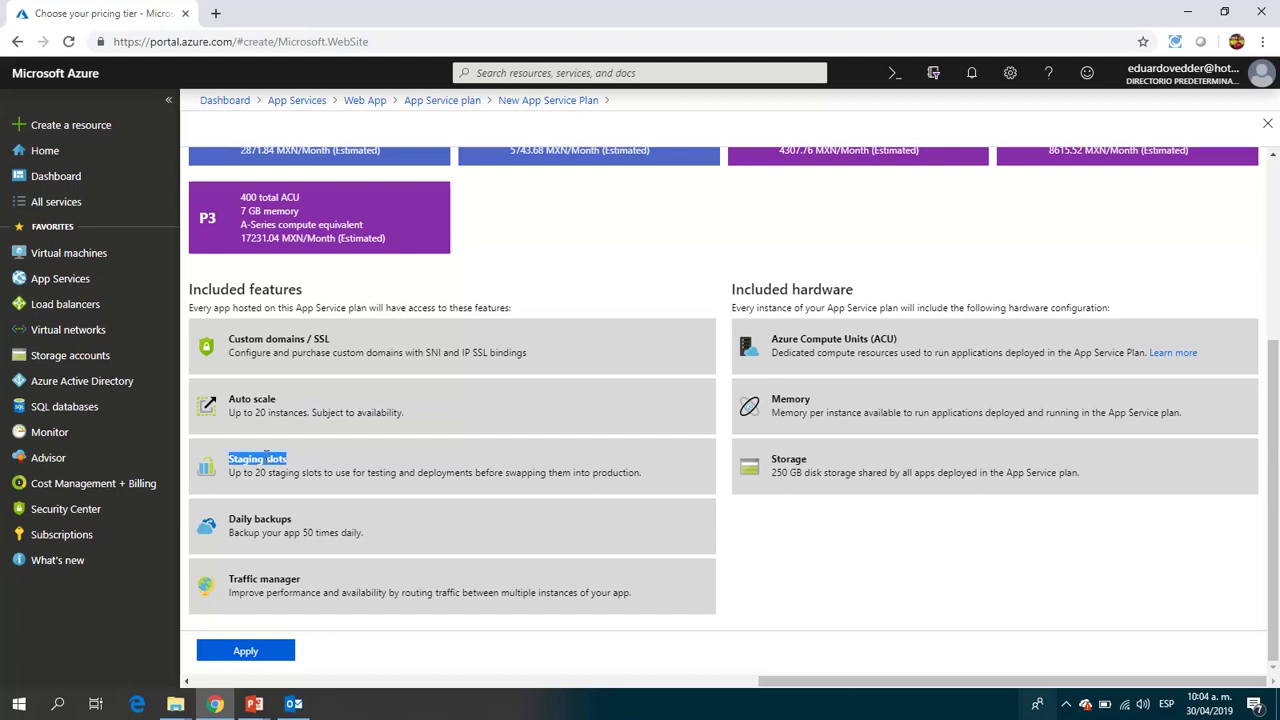
left_click(263, 521)
double_click(266, 522)
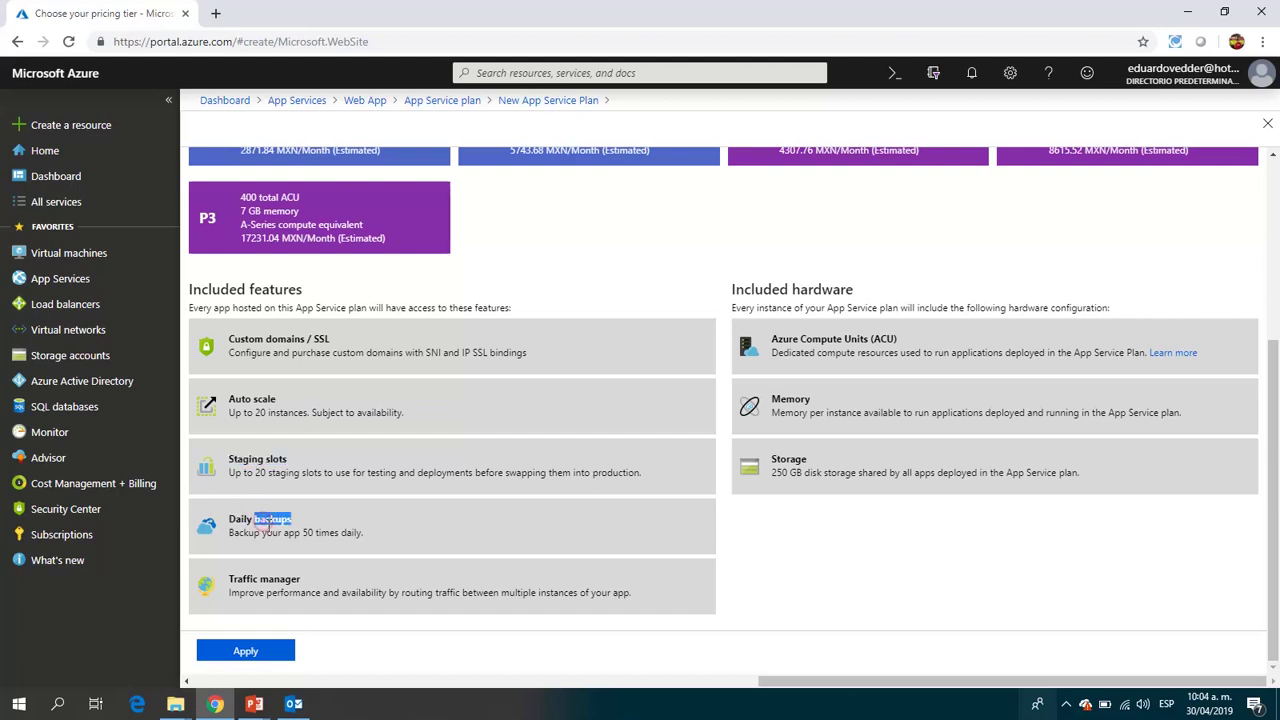
double_click(268, 532)
triple_click(283, 592)
left_click(282, 587)
double_click(281, 582)
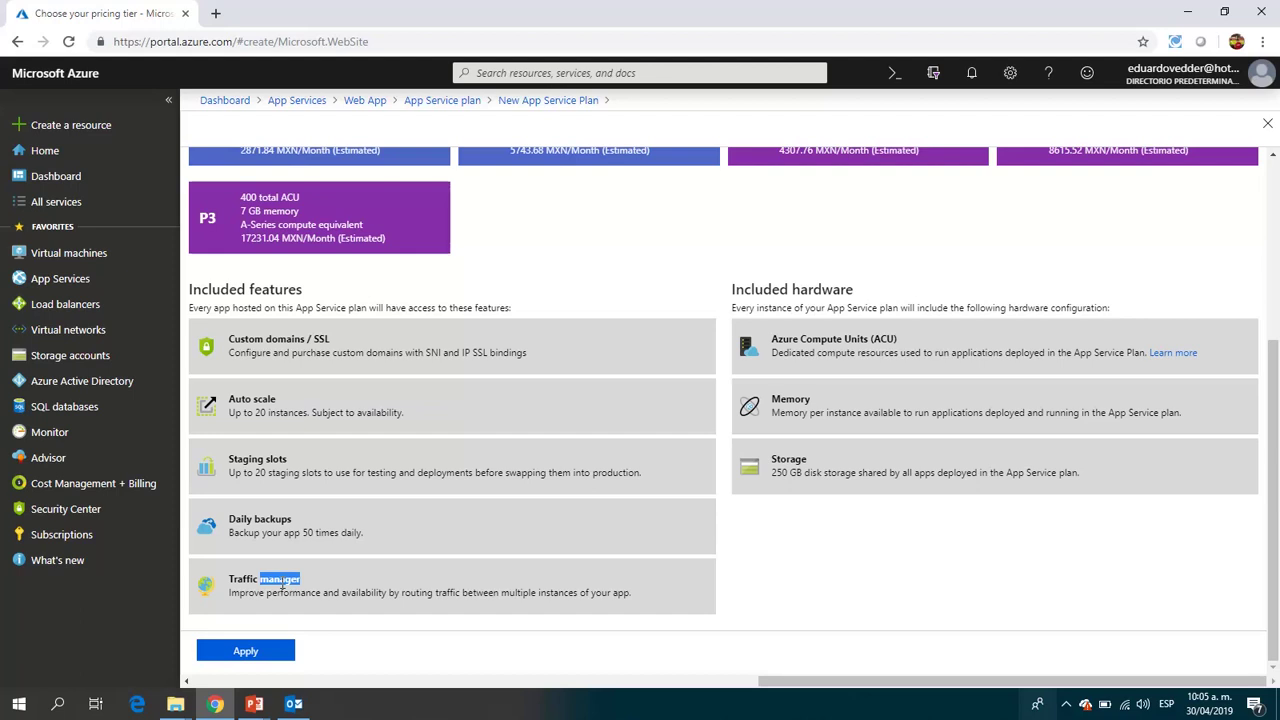
- Examine the hardware included with P1V2: Azure Compute Units, memory and storage
left_click(847, 338)
triple_click(847, 338)
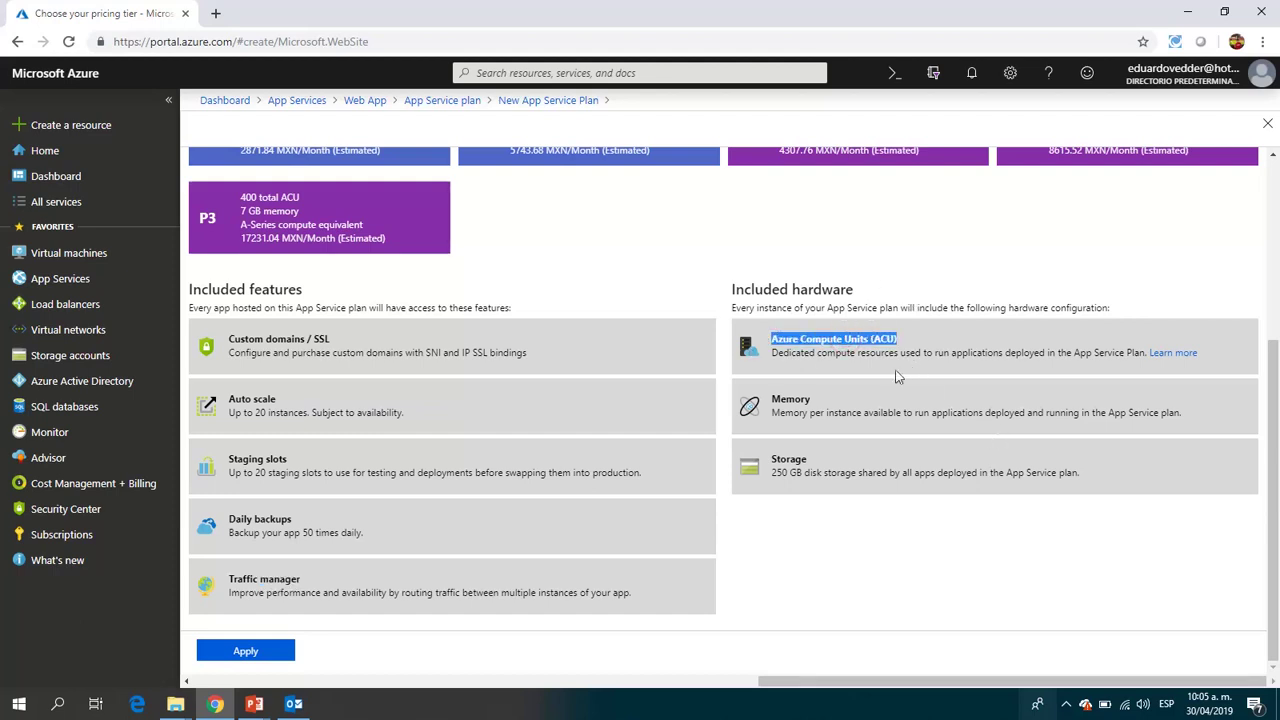
double_click(792, 400)
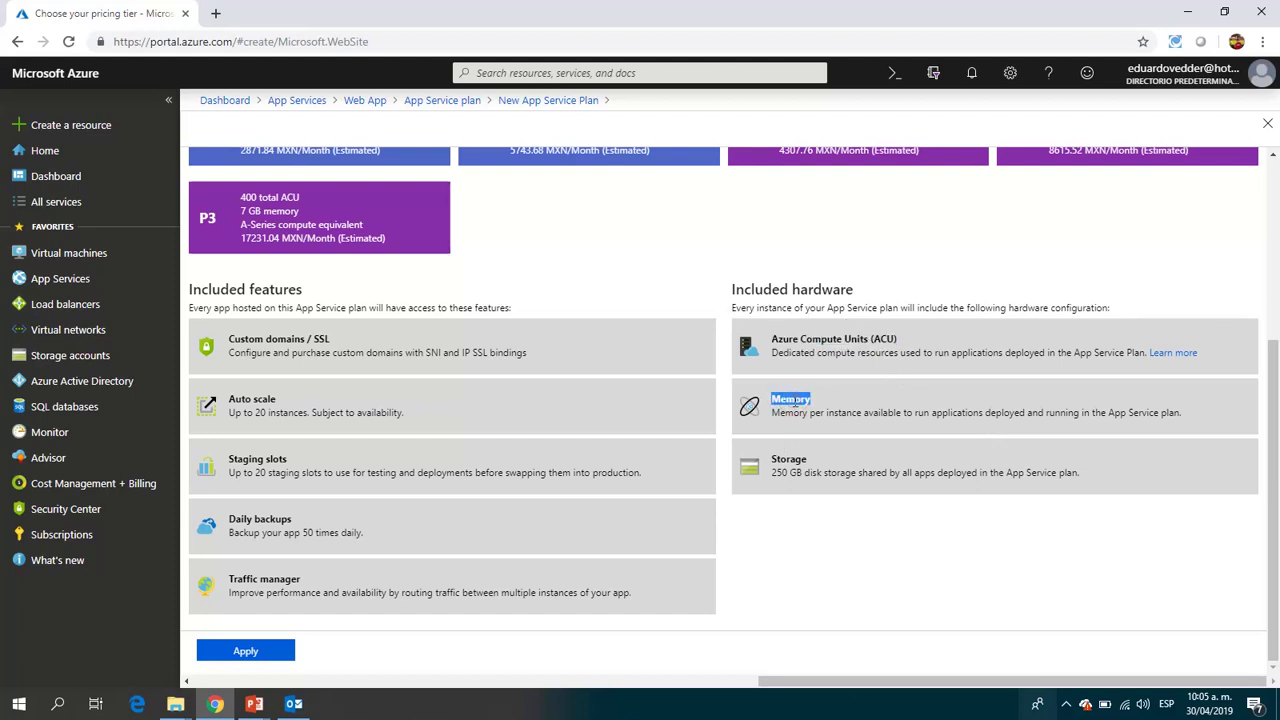
double_click(790, 461)
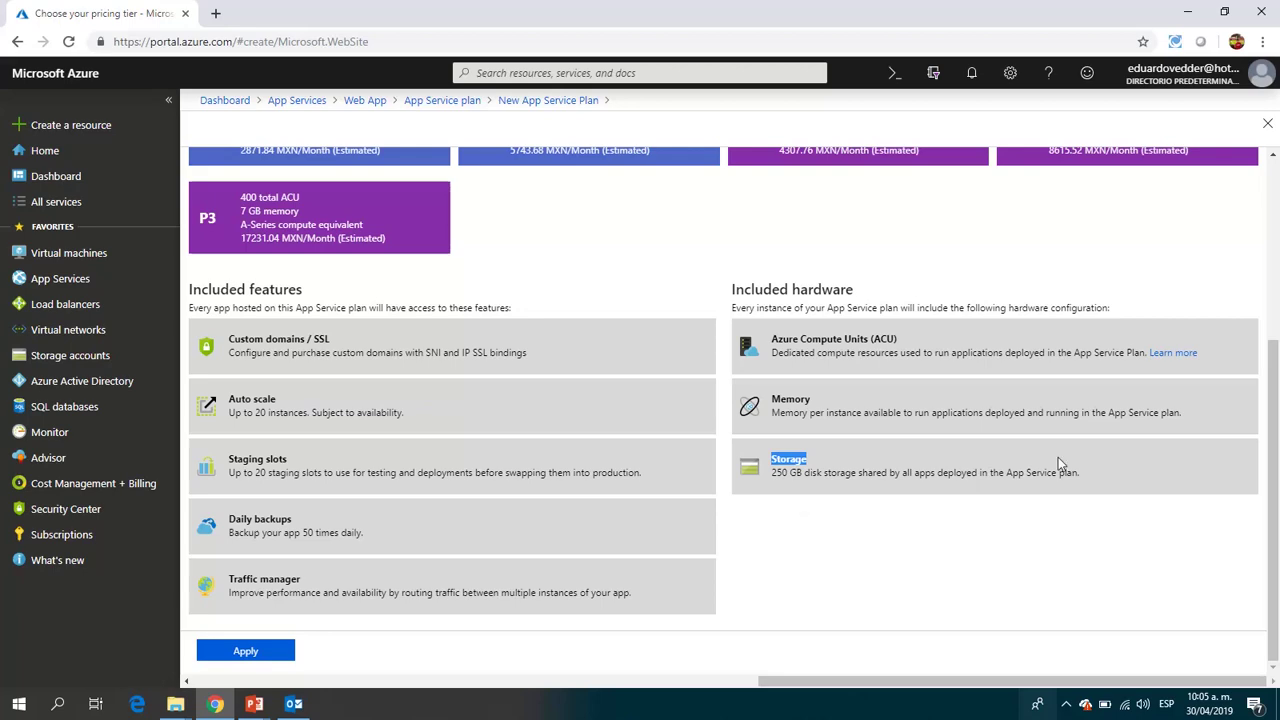
- Select the S1 tier and review its included features and hardware, including auto scale, daily backups and storage
left_click(1275, 380)
left_click_drag(1275, 380, 1247, 170)
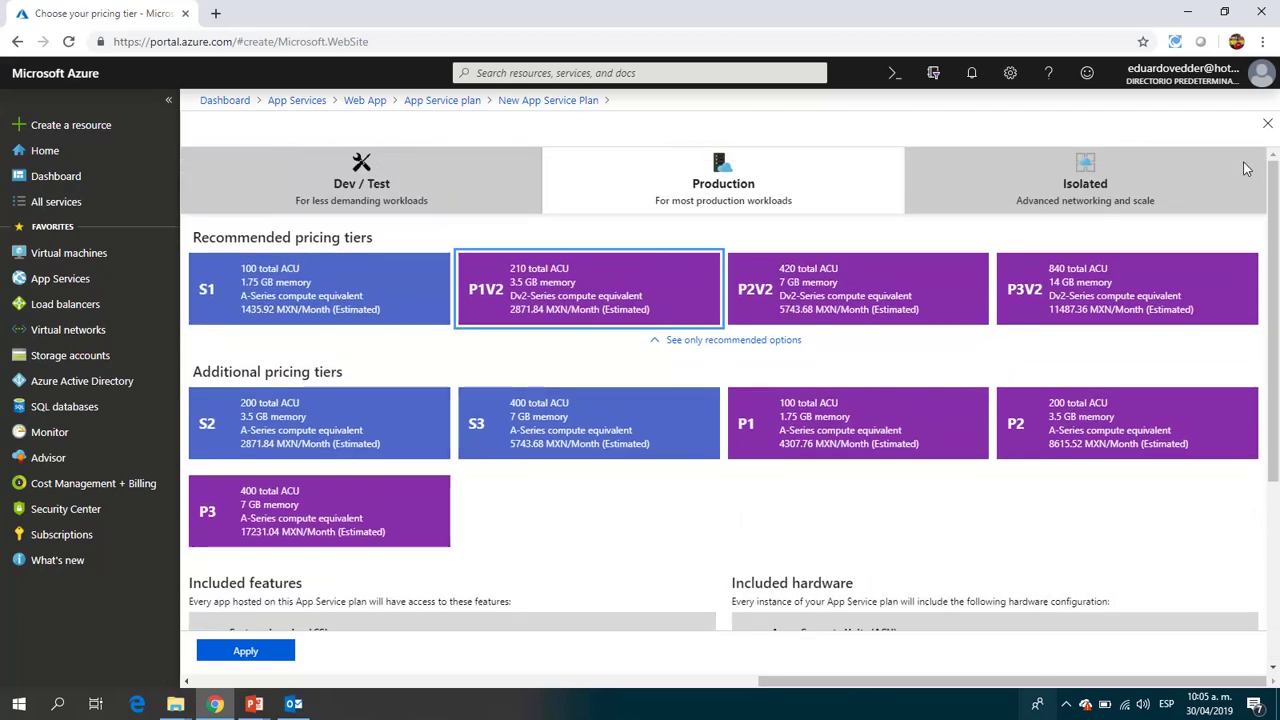
left_click(276, 306)
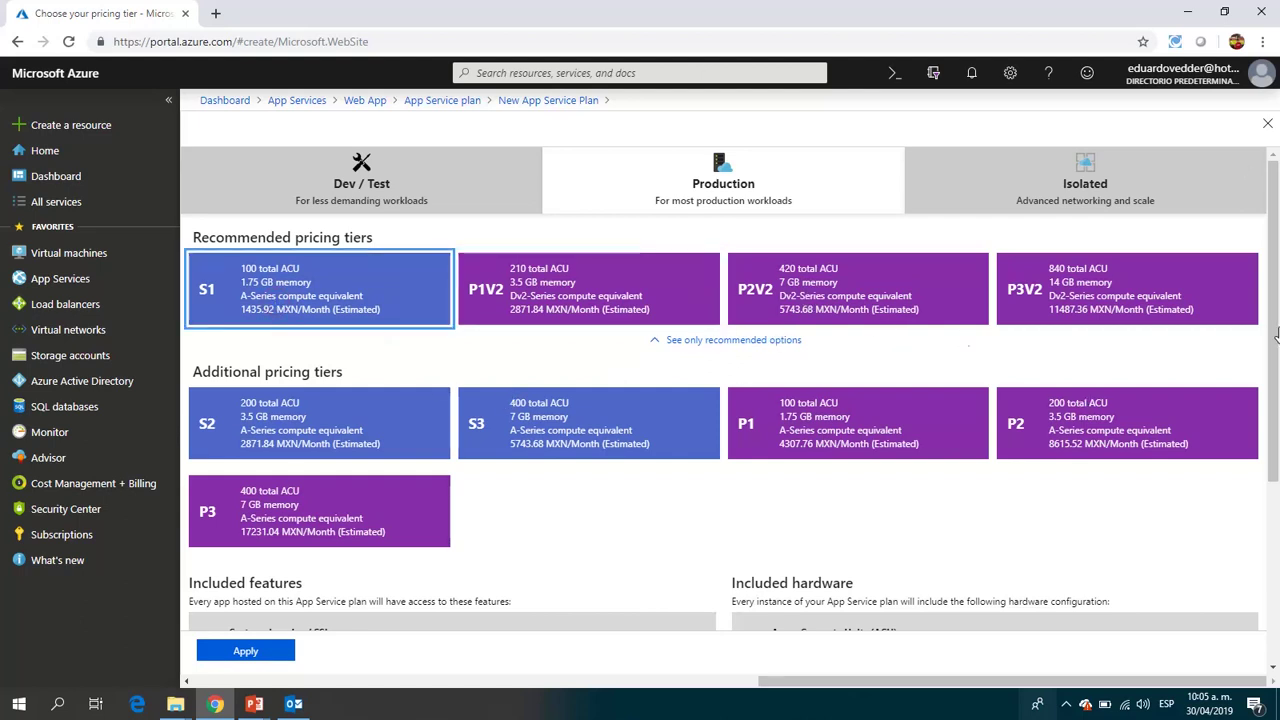
left_click_drag(1276, 318, 1277, 365)
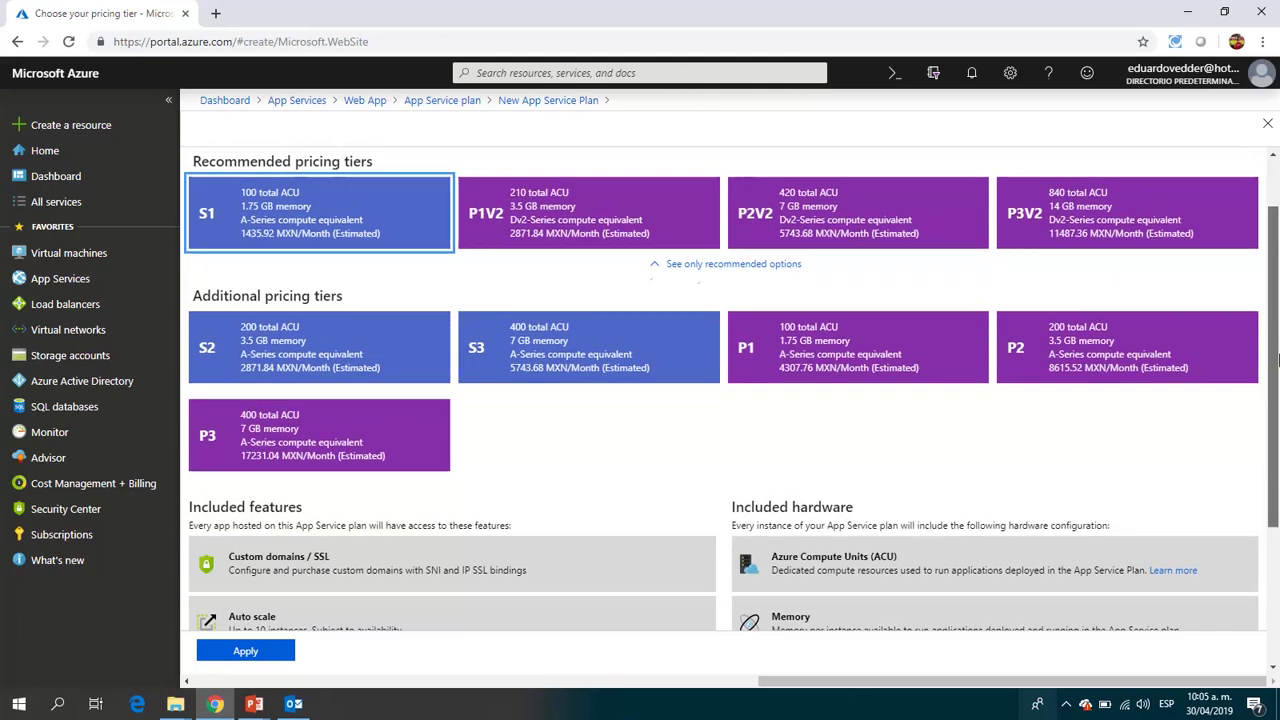
scroll(754, 226, "up", 1)
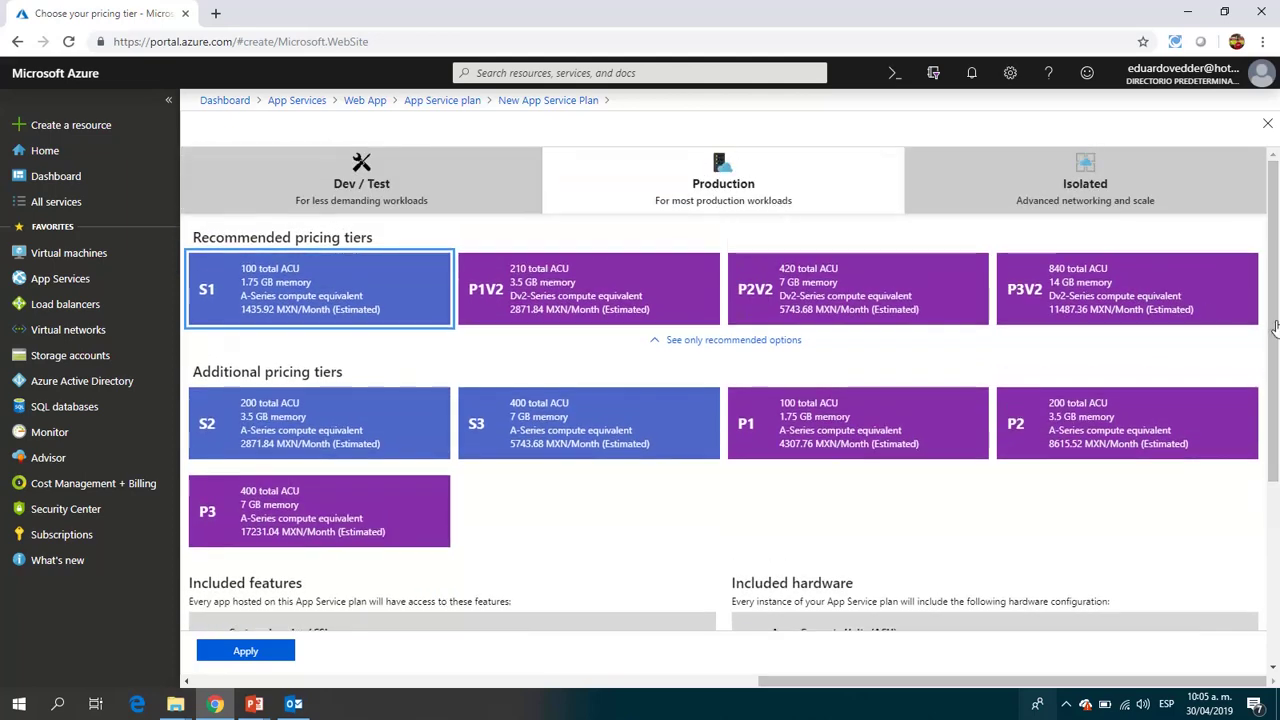
left_click_drag(1276, 320, 1277, 468)
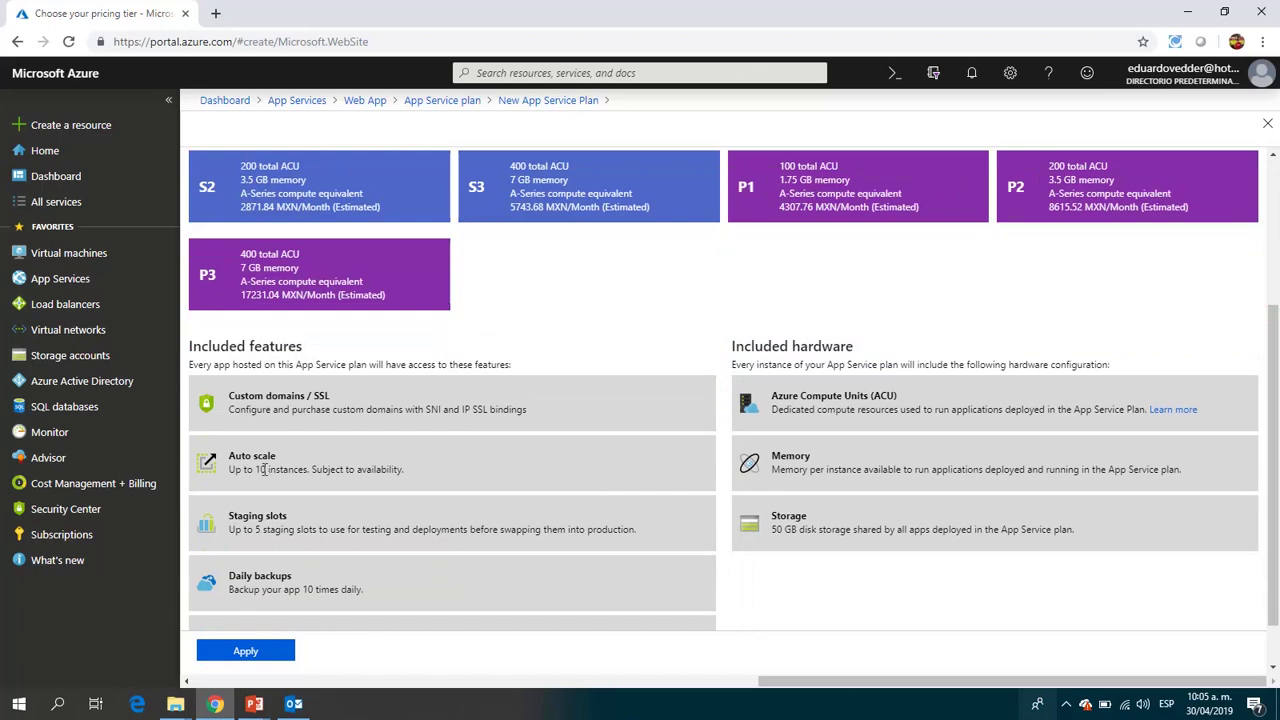
left_click(333, 589)
double_click(333, 589)
double_click(790, 529)
scroll(1278, 453, "down", 1)
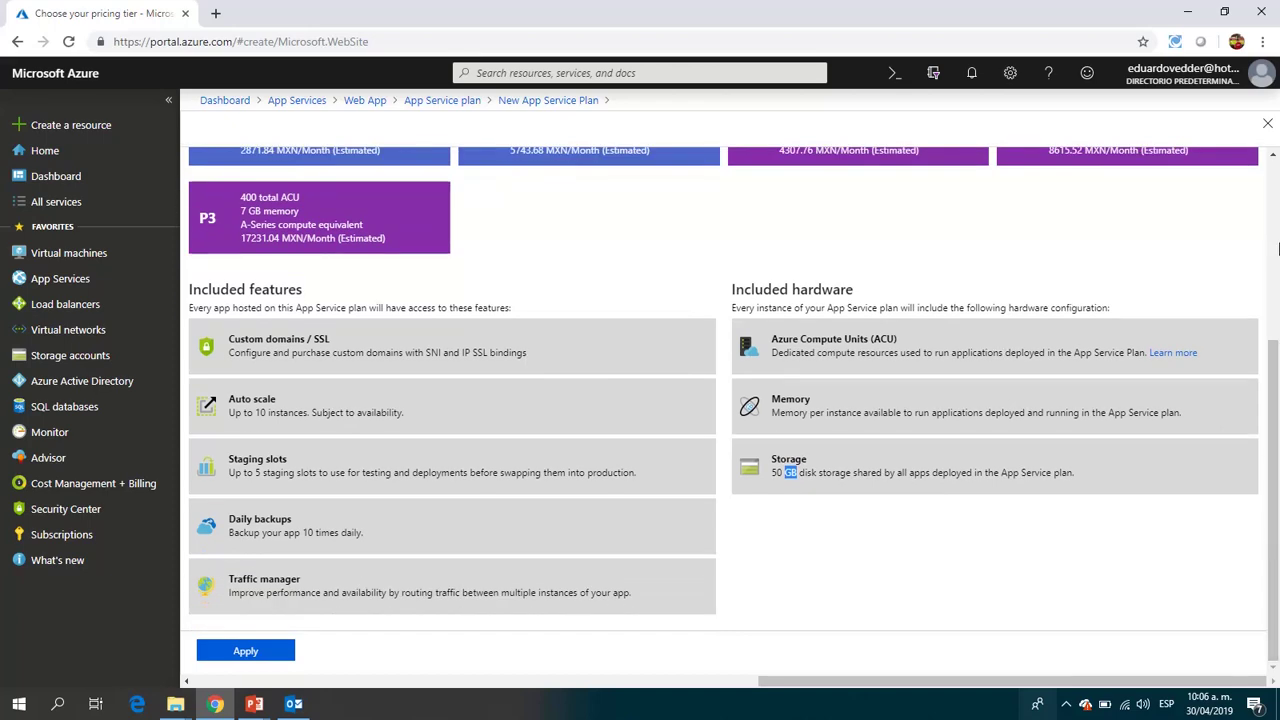
- Show the Isolated pricing tiers and examine their included features, from single tenant system and isolated network to private app access and Traffic Manager
left_click(1277, 168)
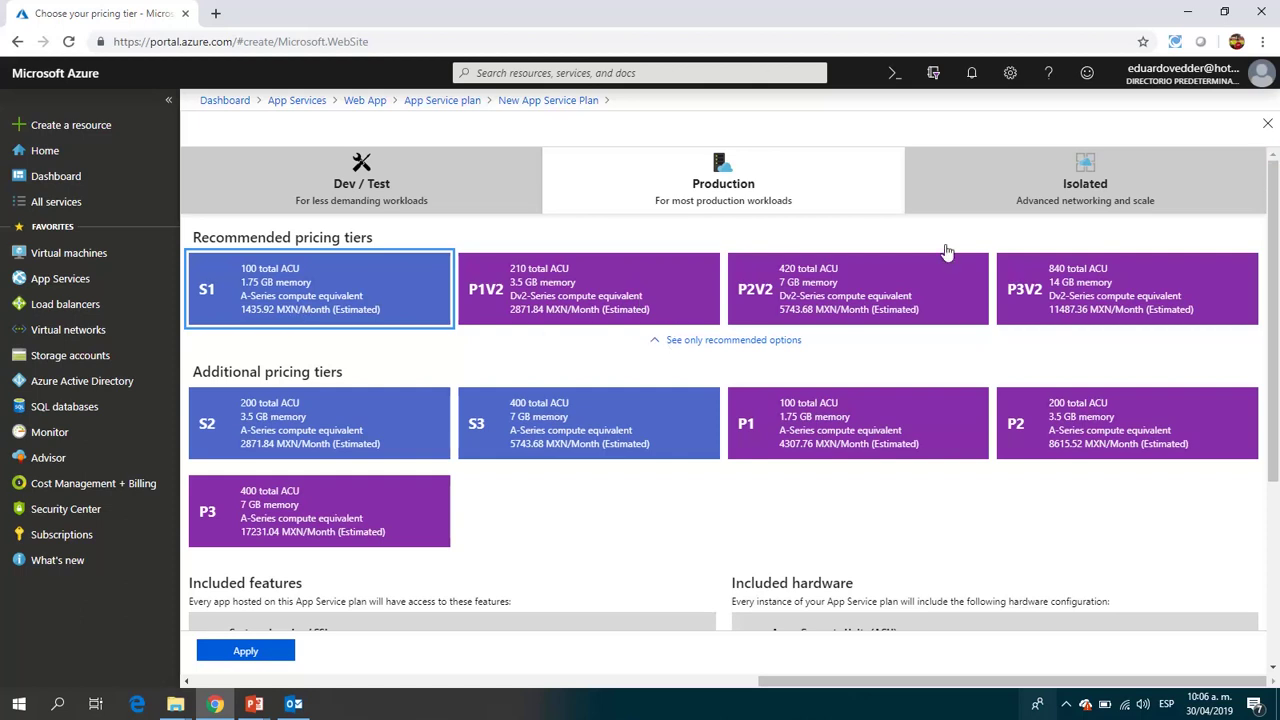
left_click(1100, 186)
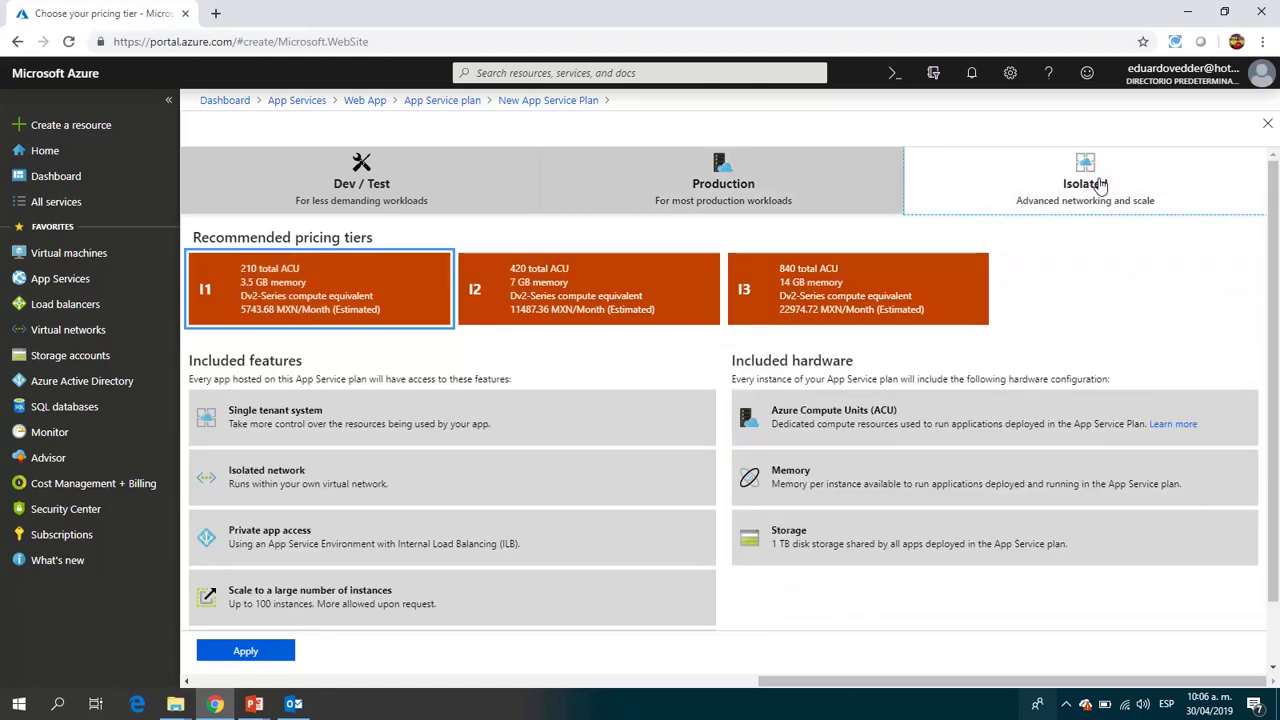
mouse_move(1274, 236)
left_mouse_down()
mouse_move(1274, 285)
mouse_move(1270, 220)
left_mouse_up()
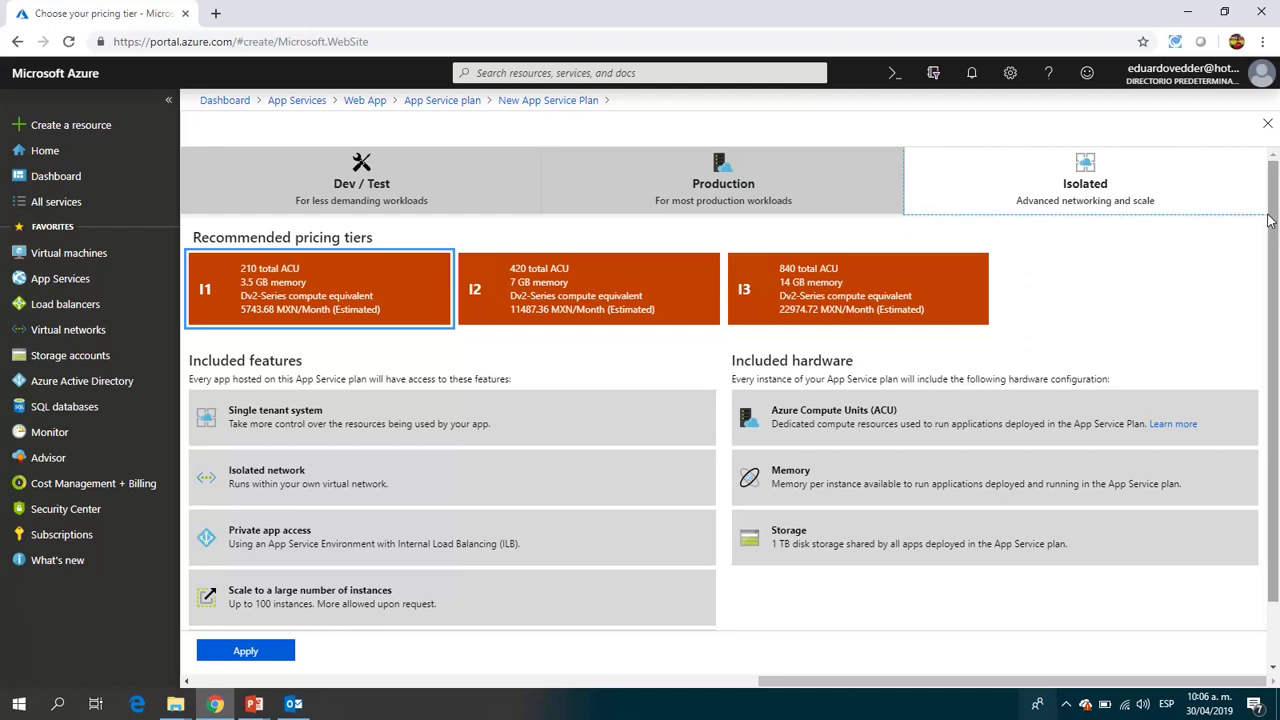
triple_click(266, 411)
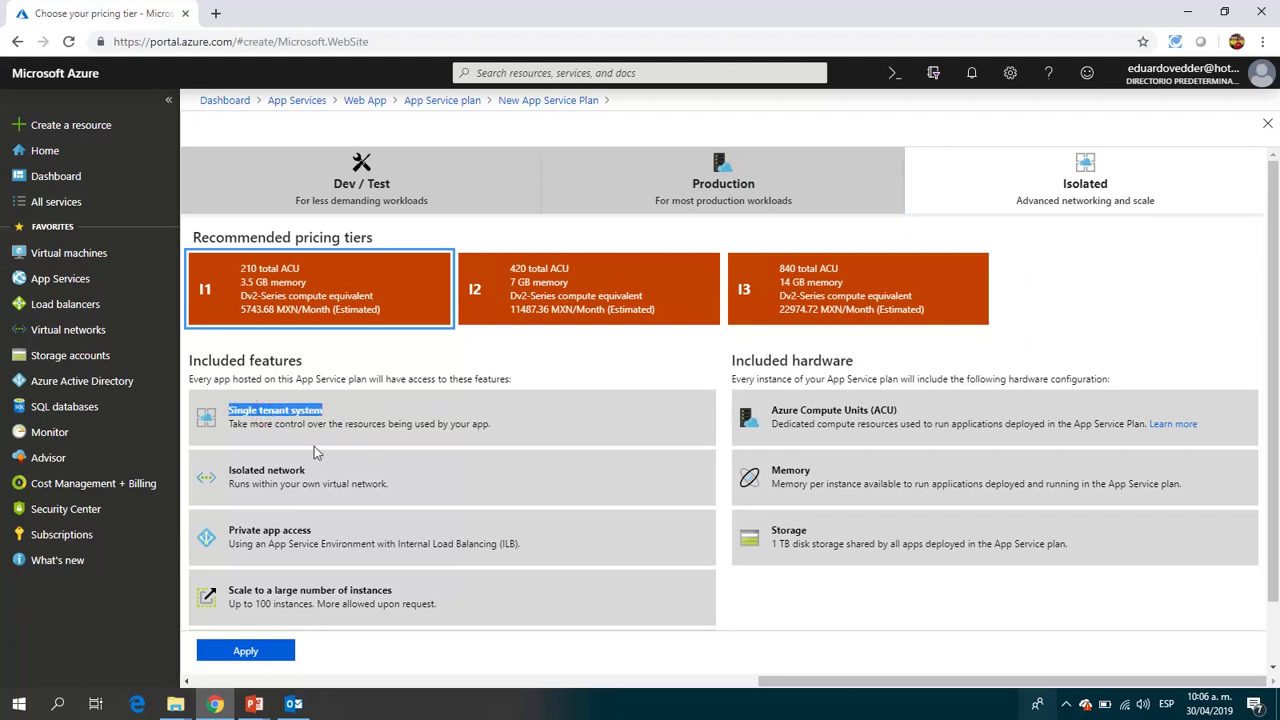
double_click(288, 469)
left_click(288, 464)
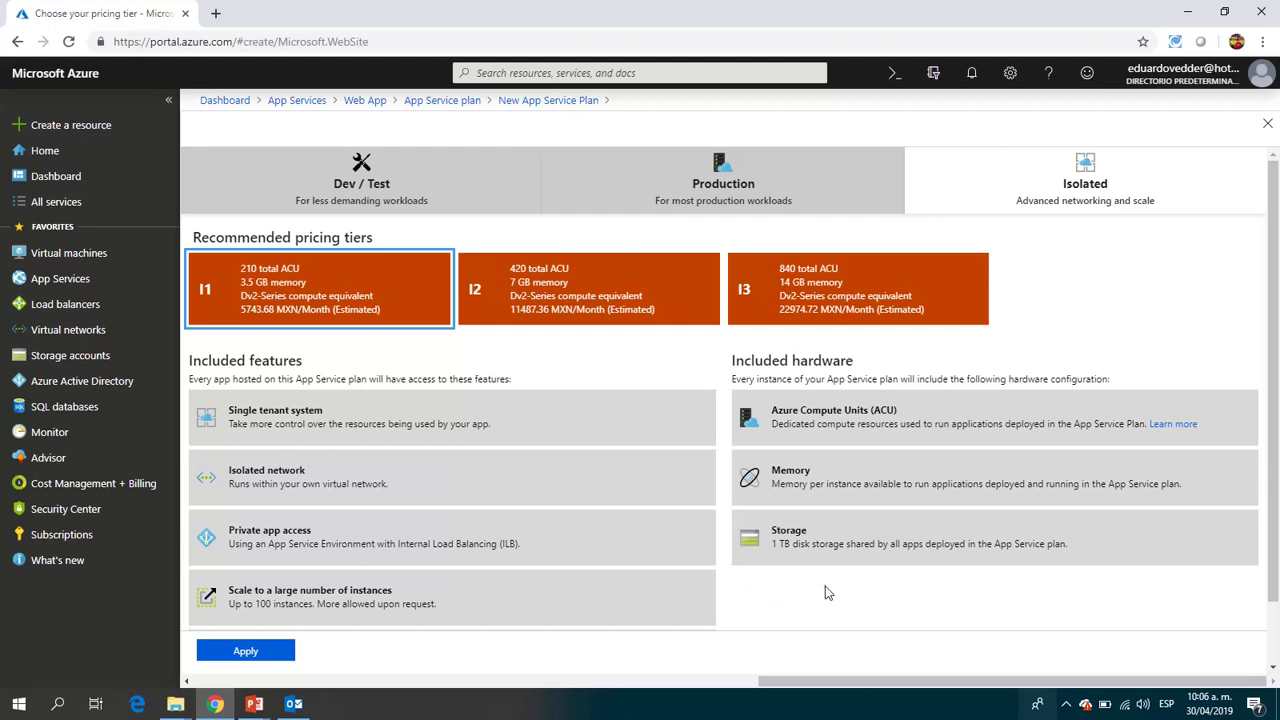
scroll(825, 588, "down", 1)
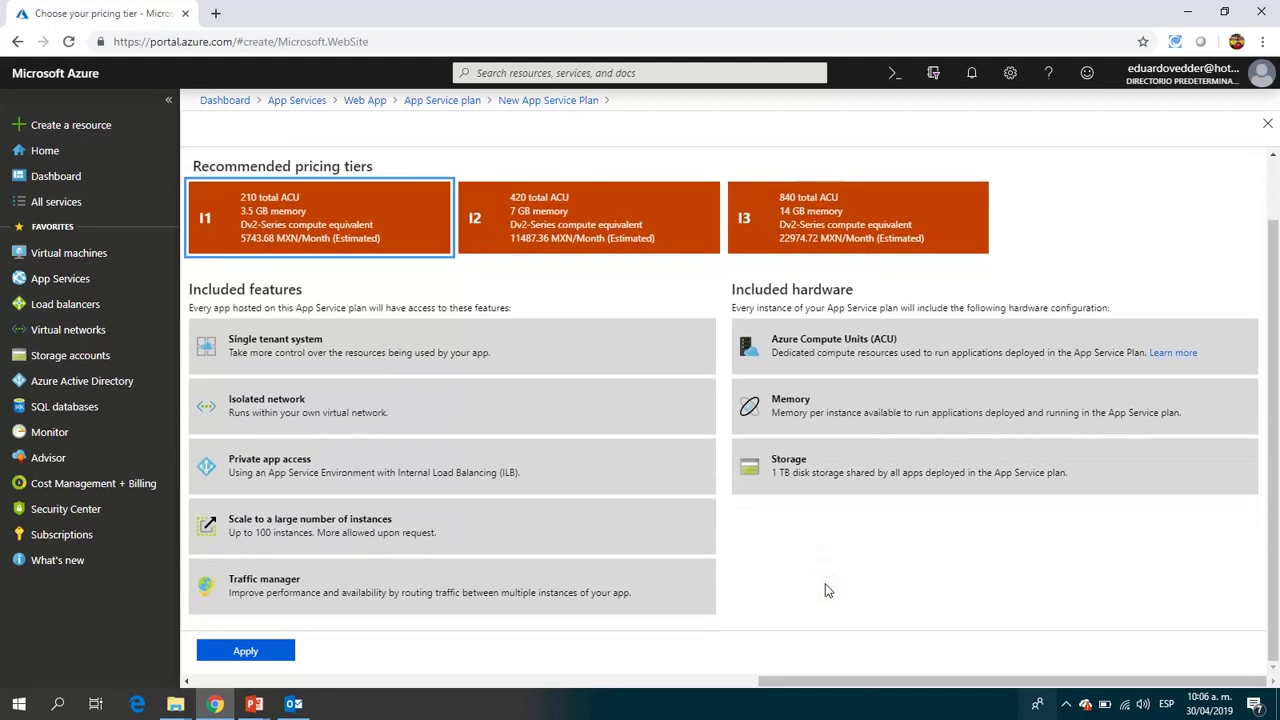
triple_click(497, 477)
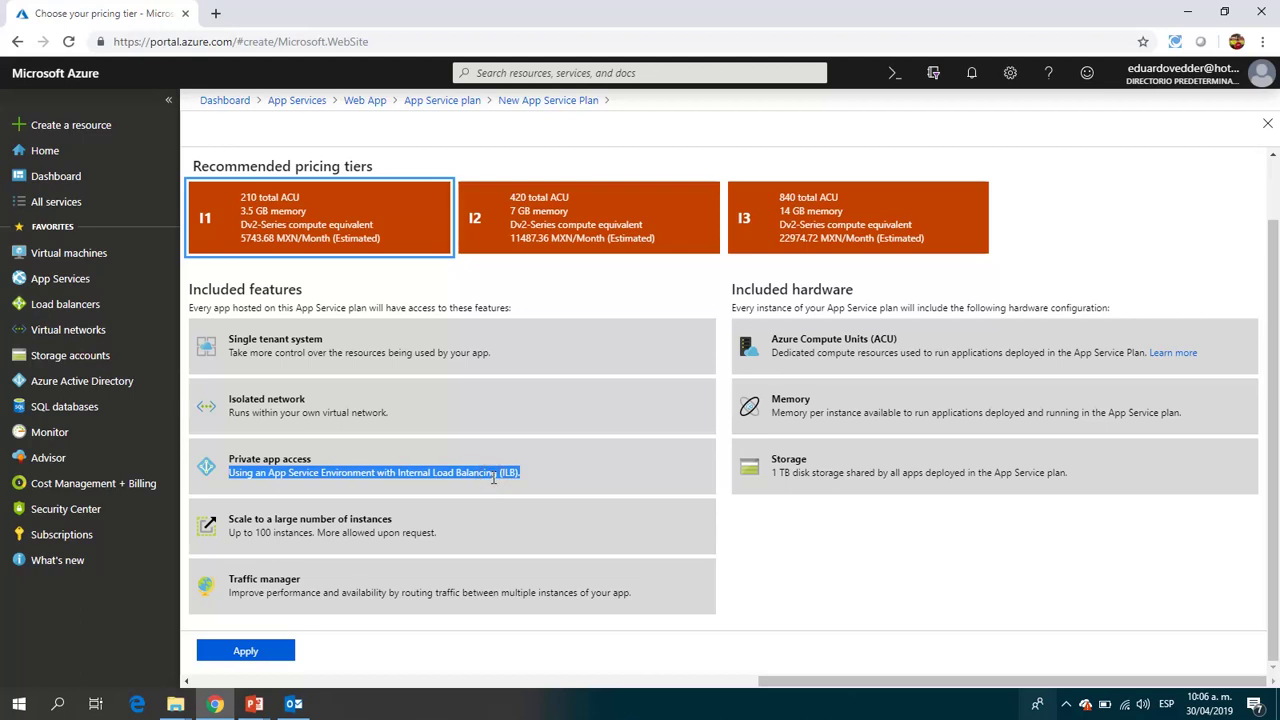
triple_click(257, 578)
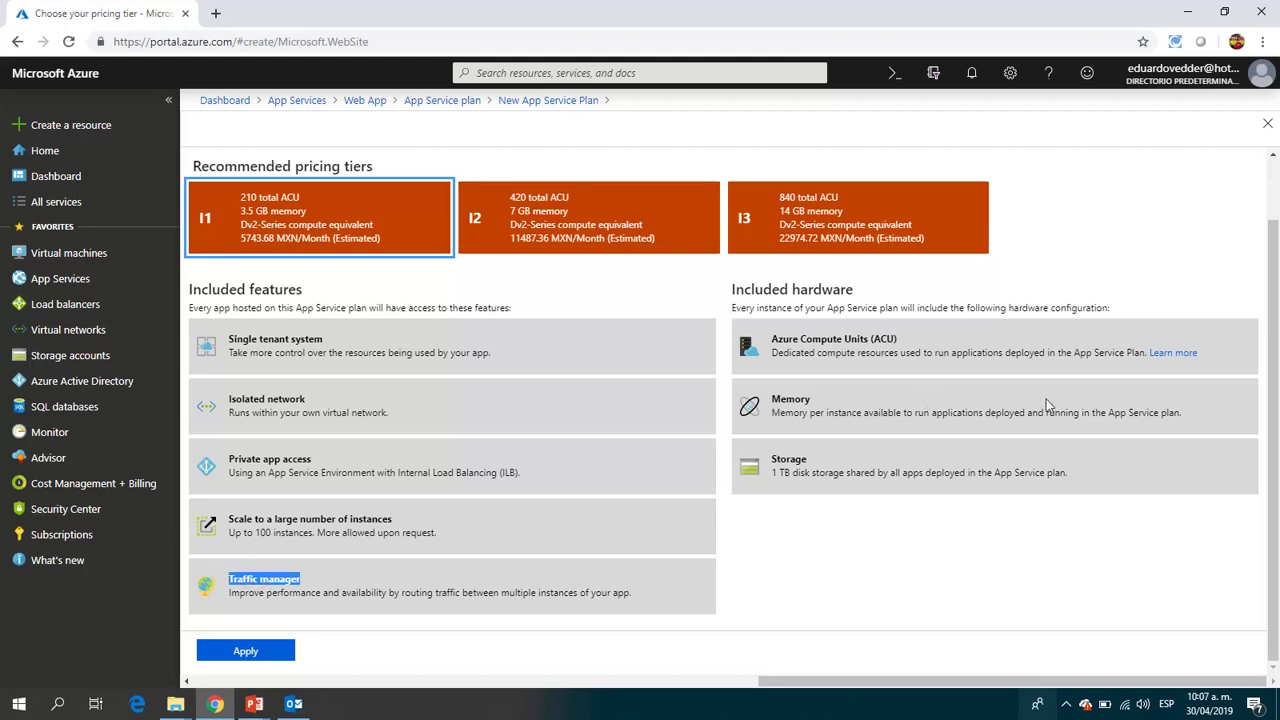
- Compare the Isolated tiers I1, I2 and I3 by compute units, memory and estimated monthly cost
scroll(1278, 206, "up", 2)
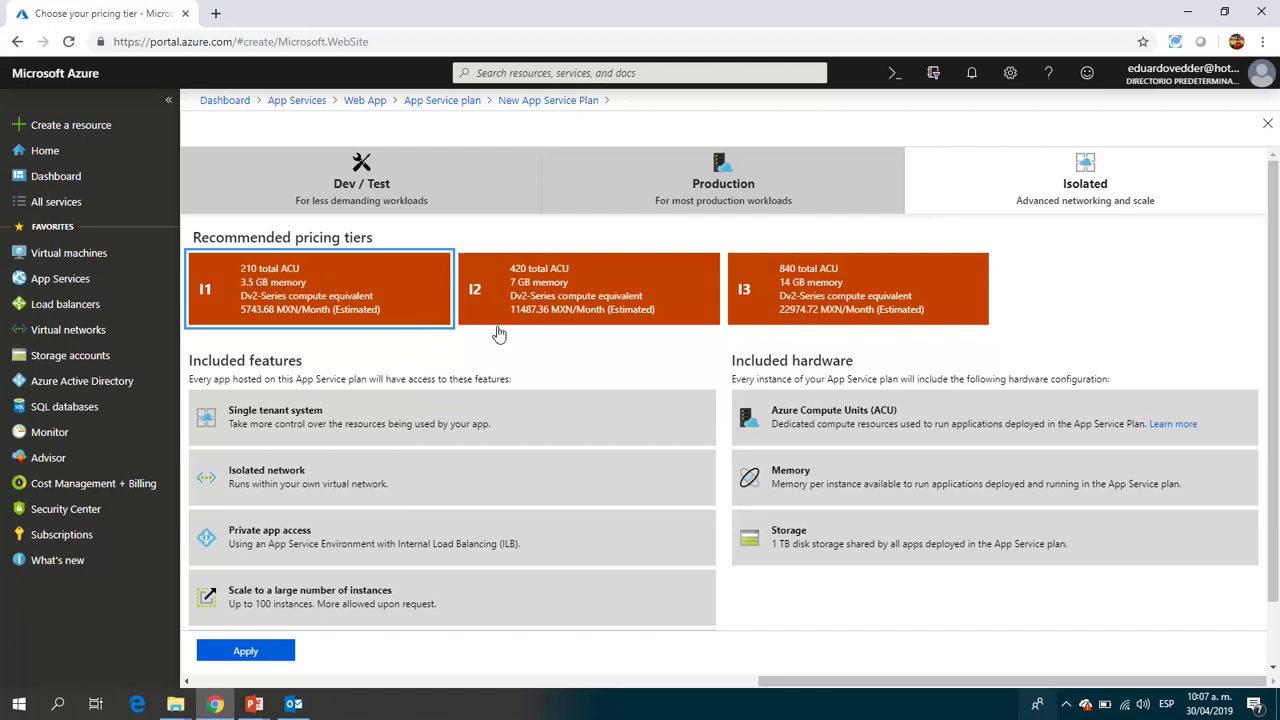
left_click_drag(537, 311, 570, 296)
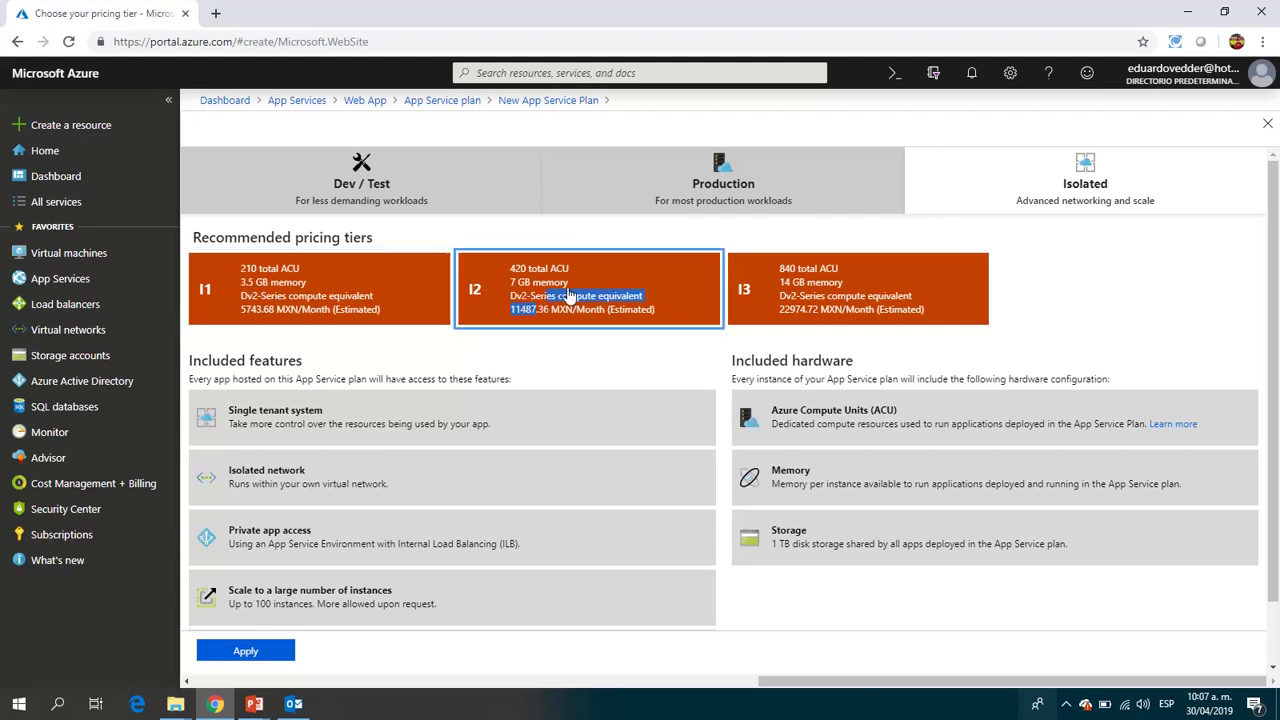
left_click(783, 283)
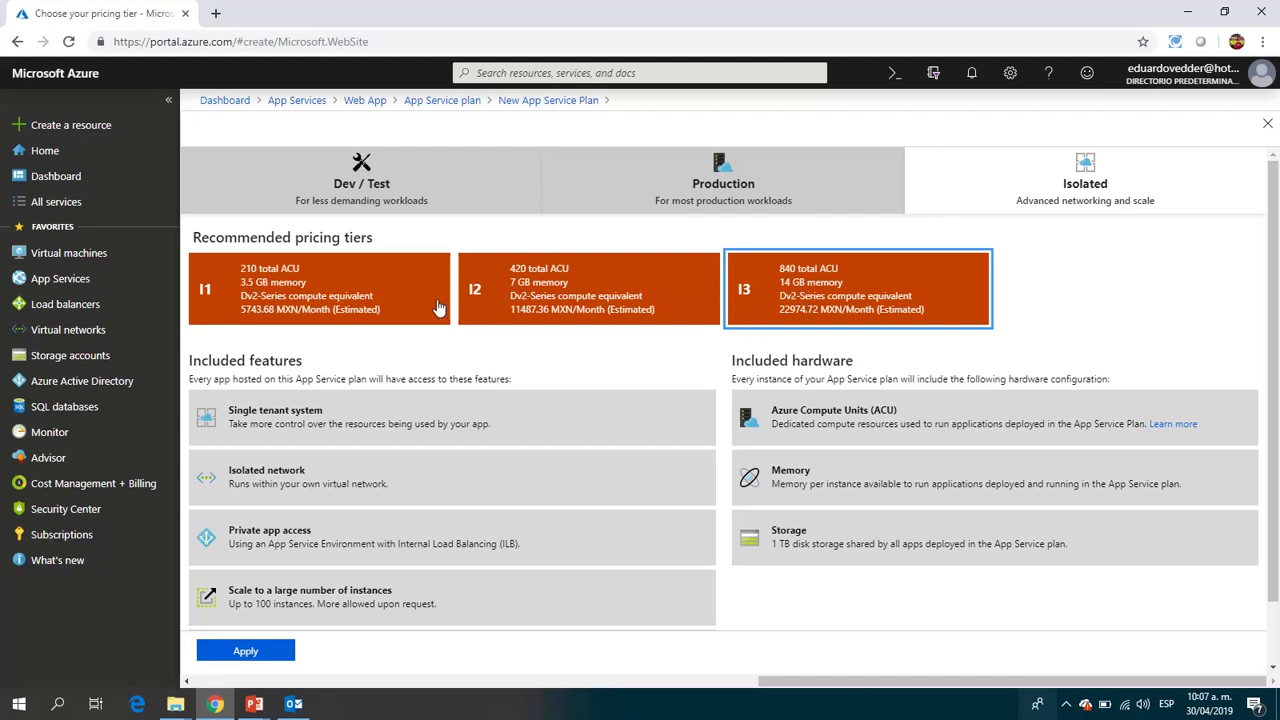
left_click(248, 291)
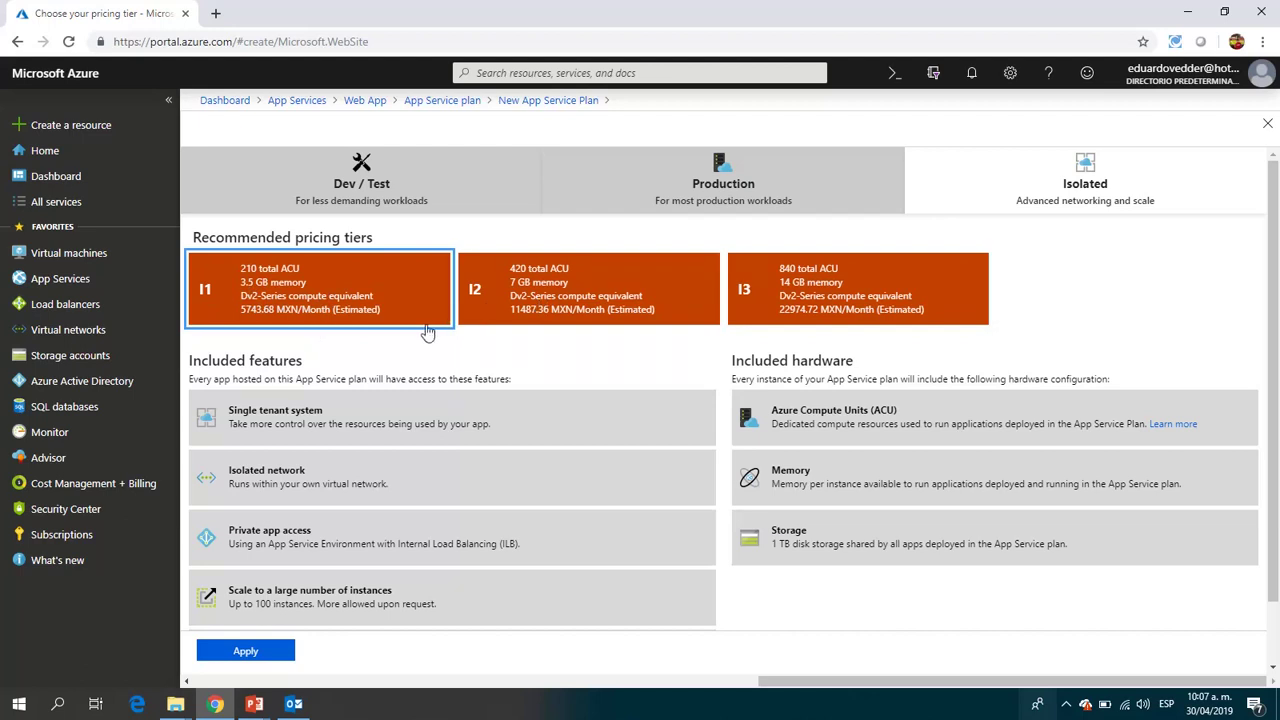
left_click(563, 301)
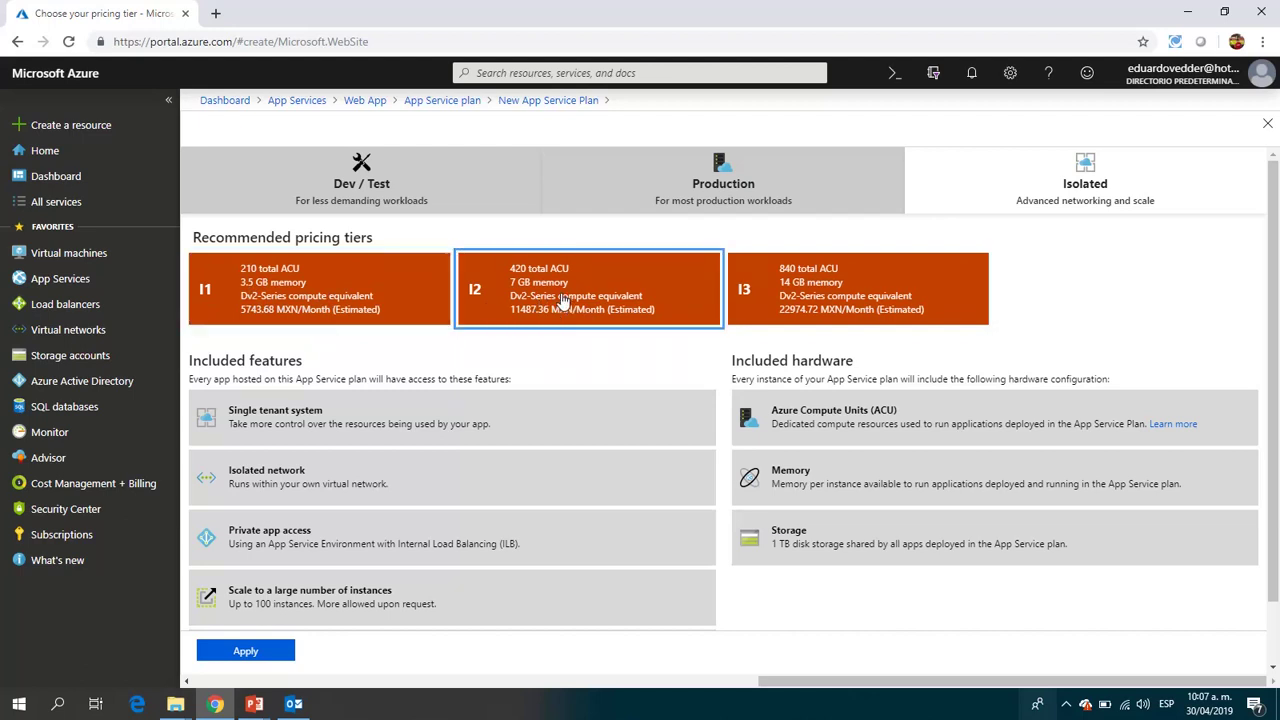
left_click(790, 310)
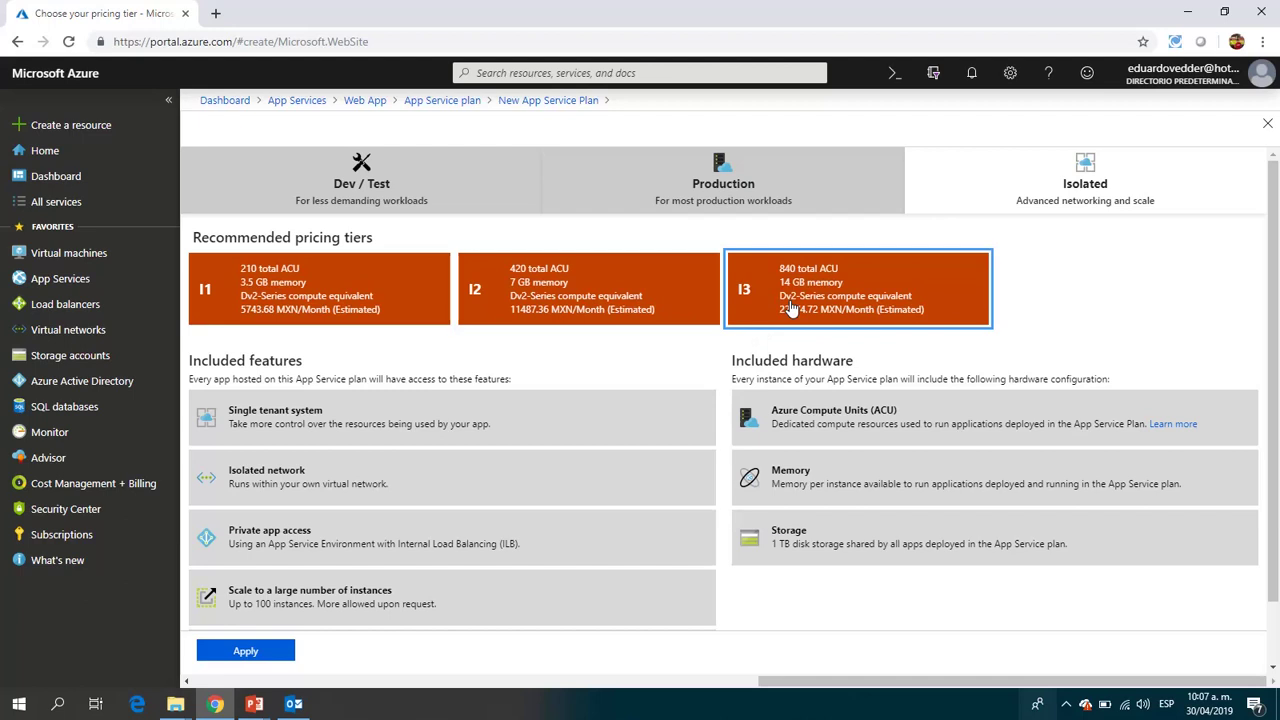
left_click(328, 284)
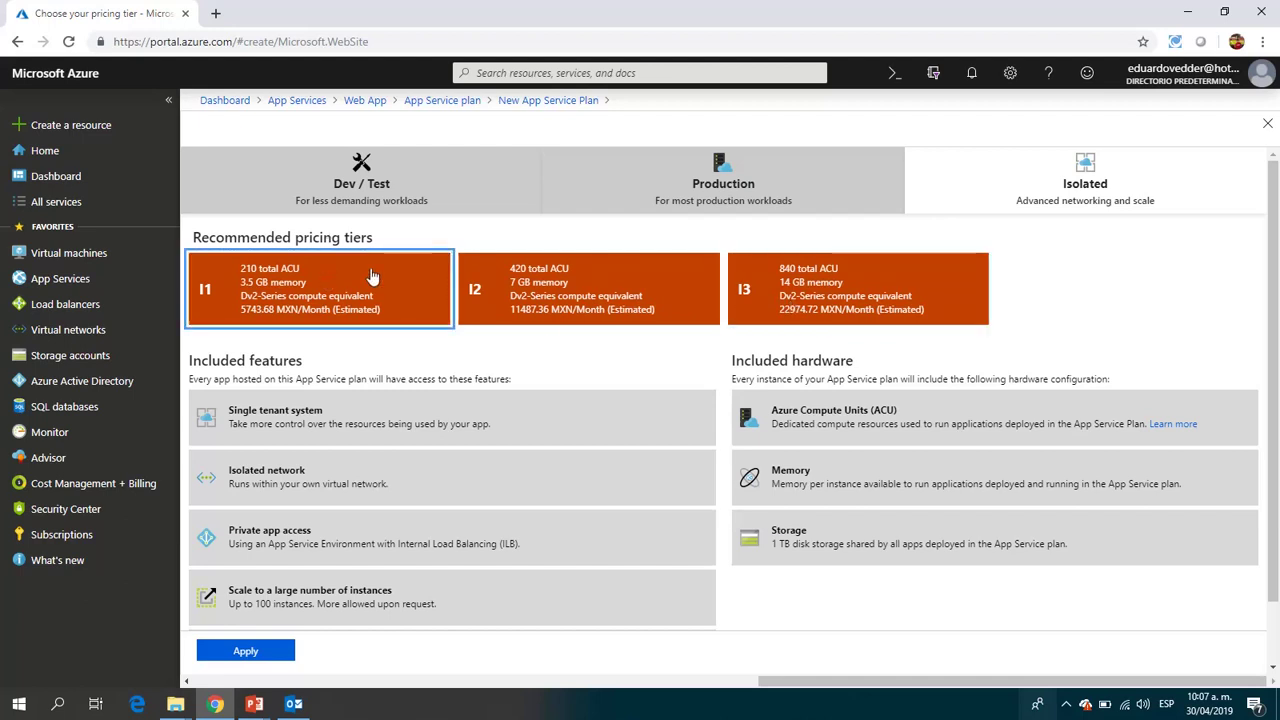
right_click(822, 277)
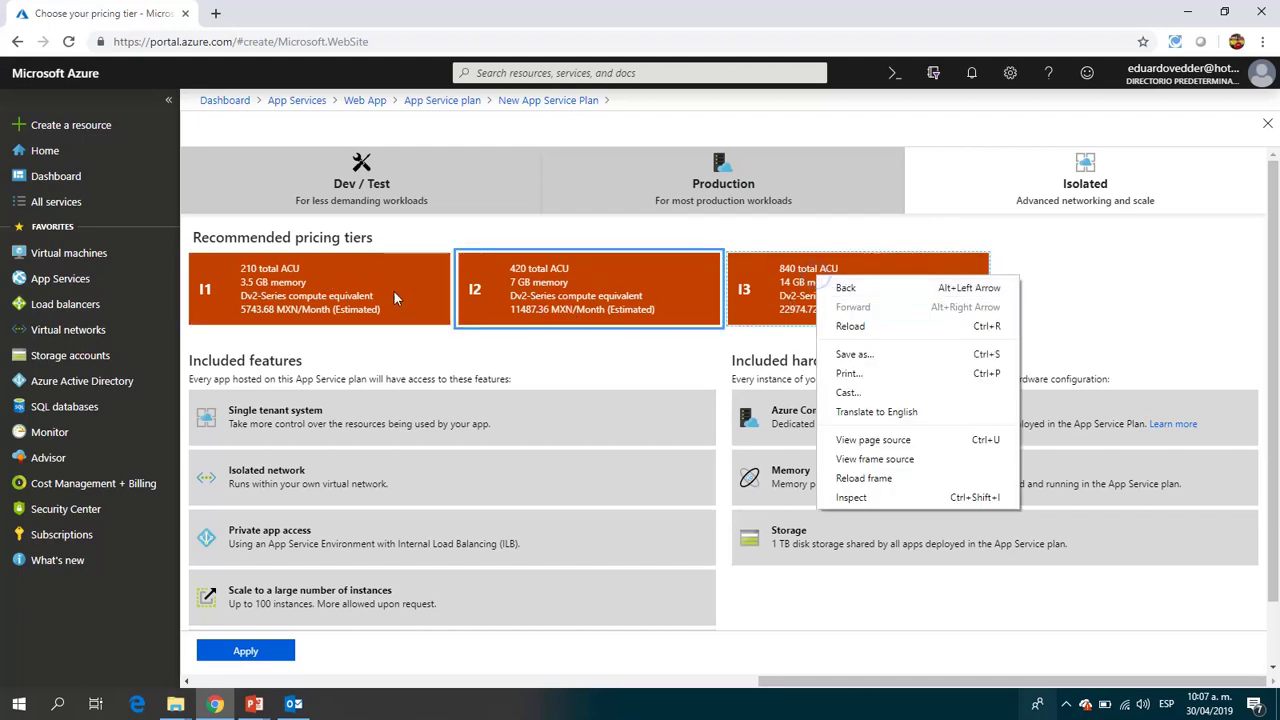
left_click(355, 300)
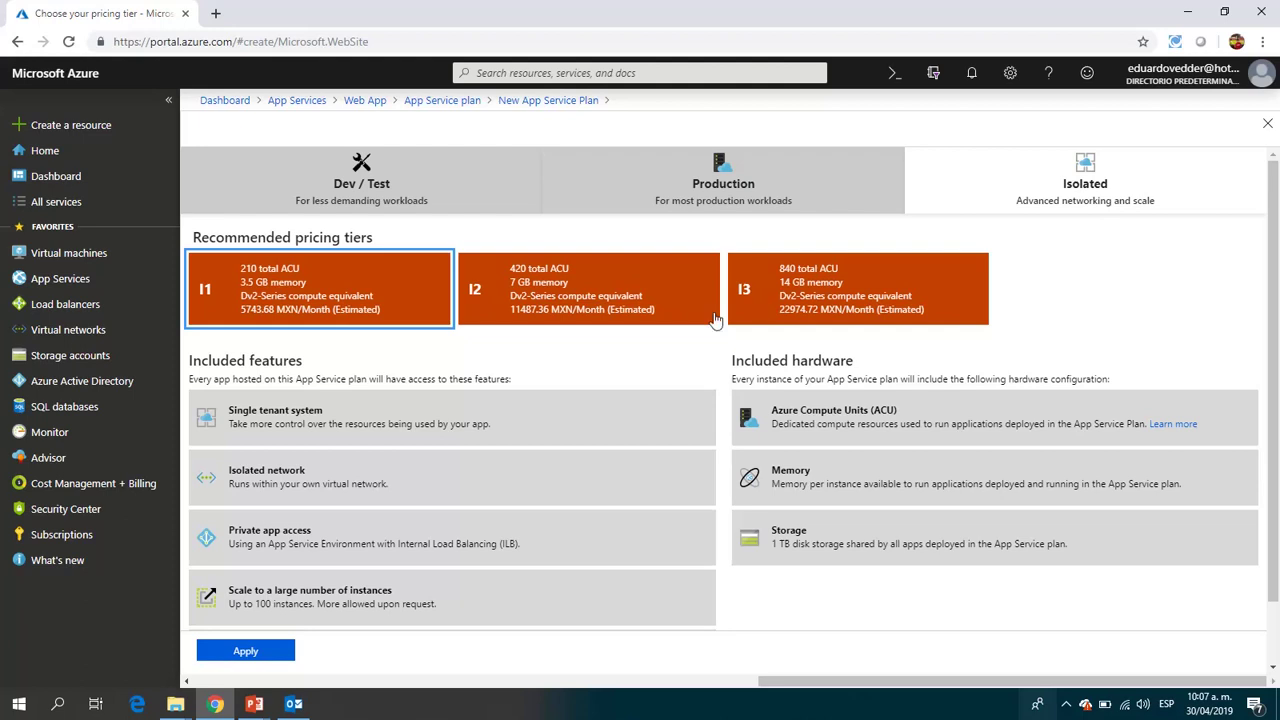
- Apply the S1 Production pricing tier to appserviceplan1 and confirm the new App Service plan
left_click(734, 176)
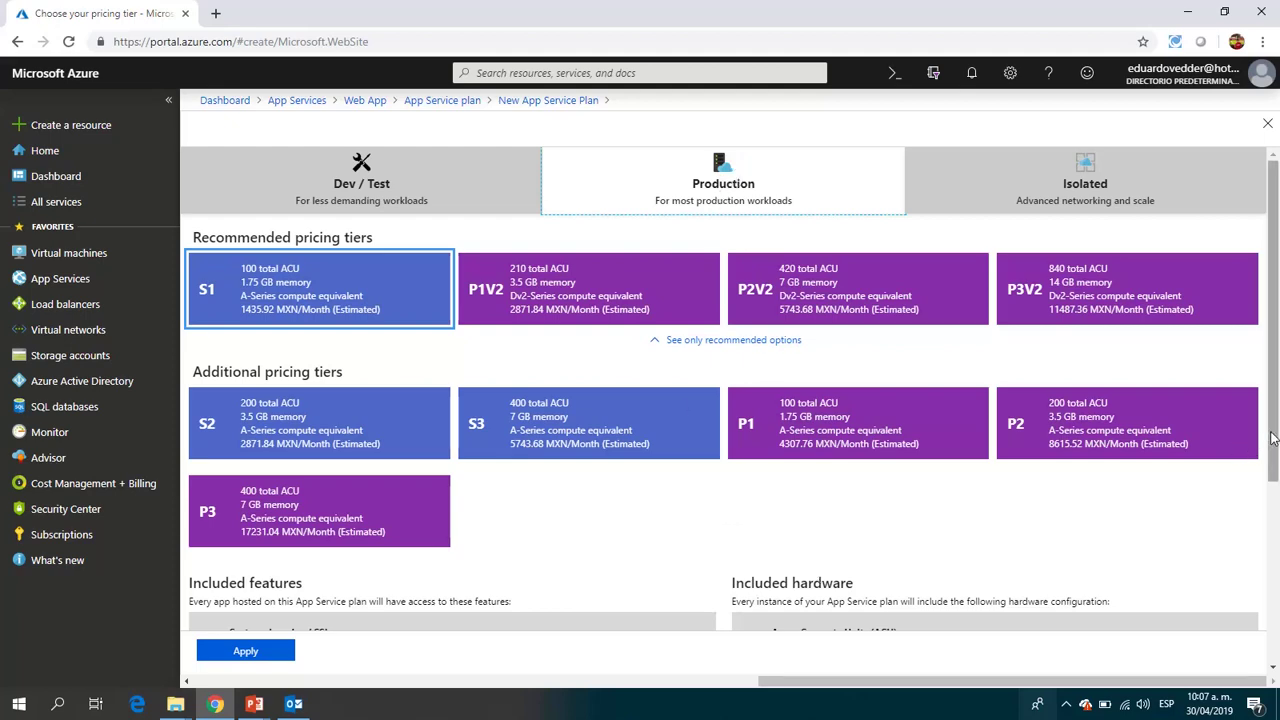
left_click_drag(1273, 440, 1256, 462)
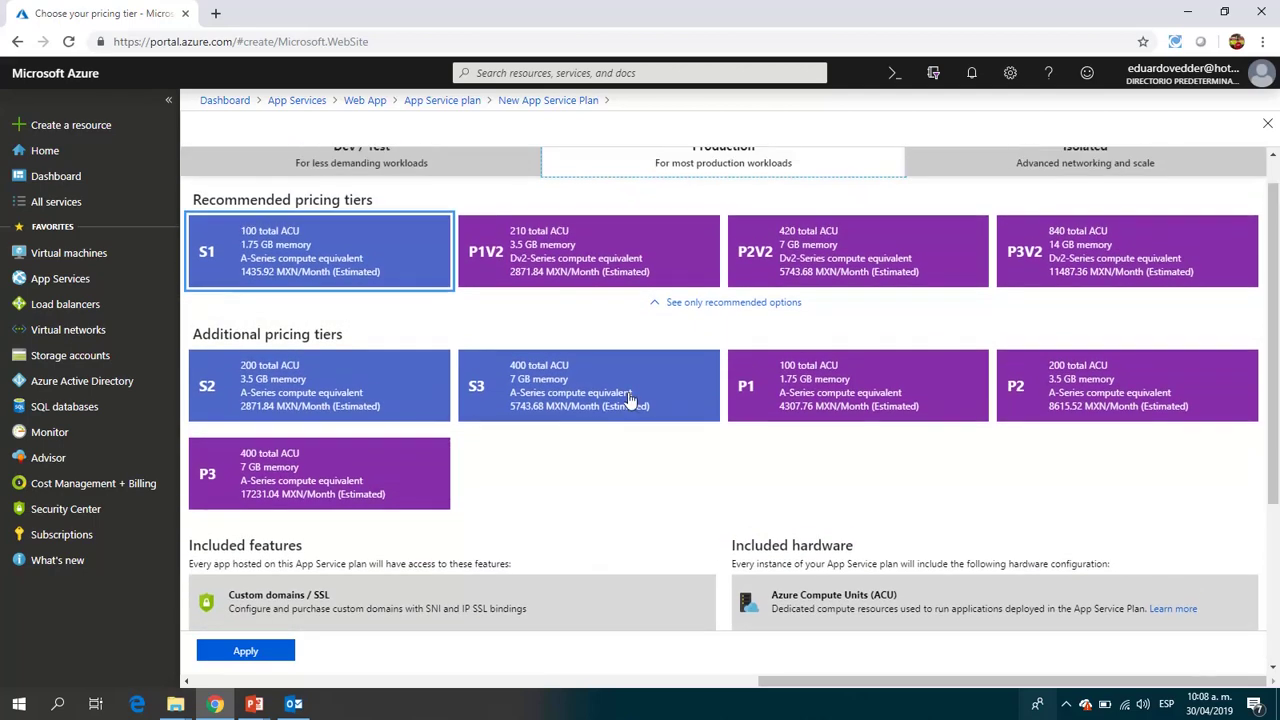
left_click(349, 248)
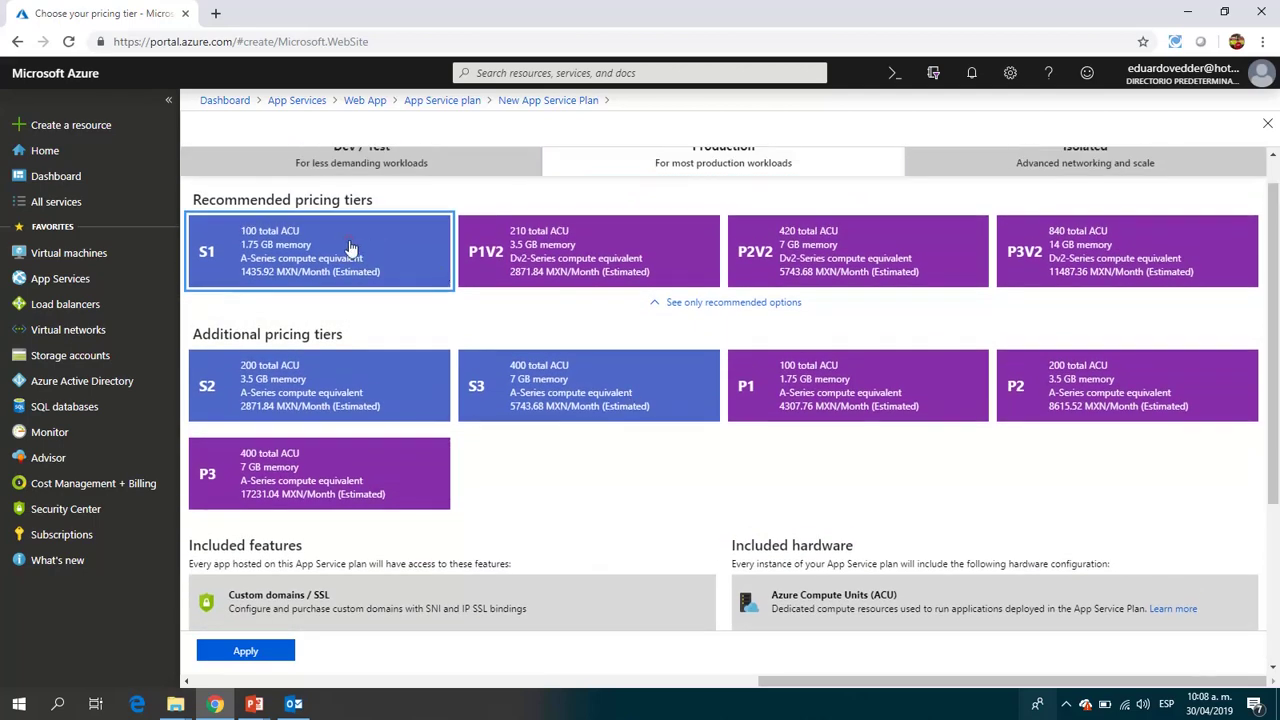
left_click(250, 653)
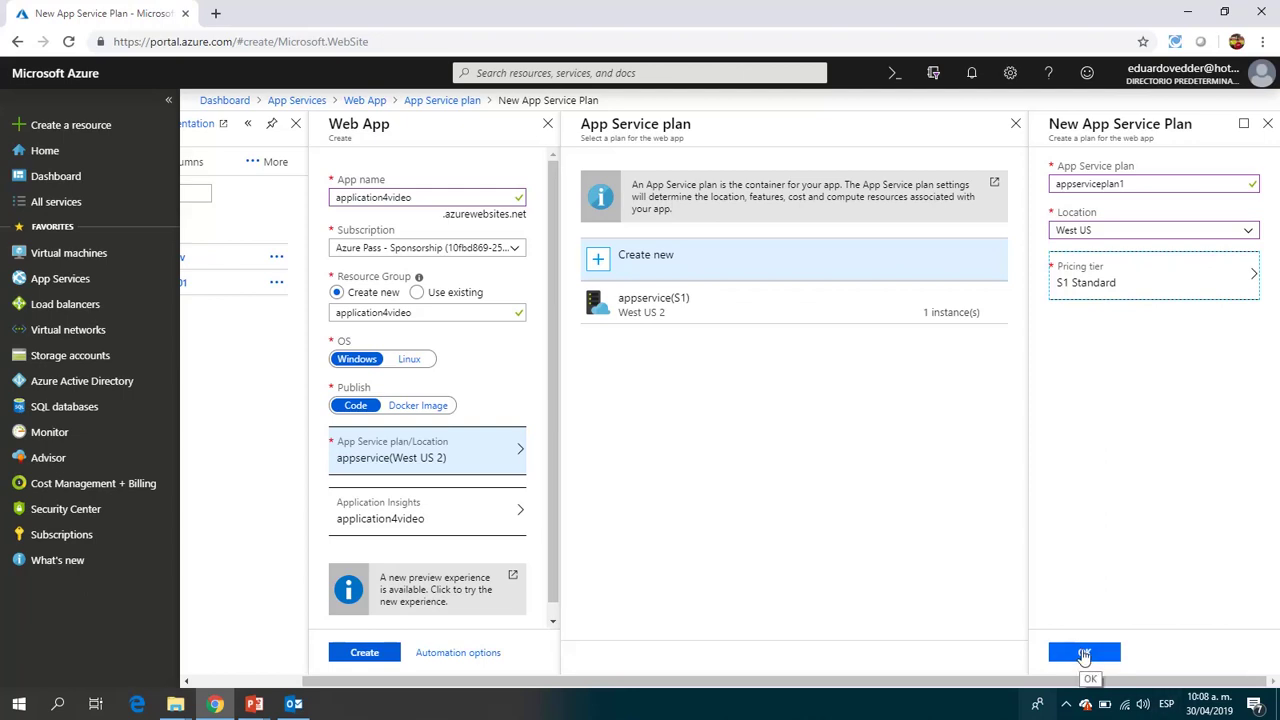
left_click(1084, 654)
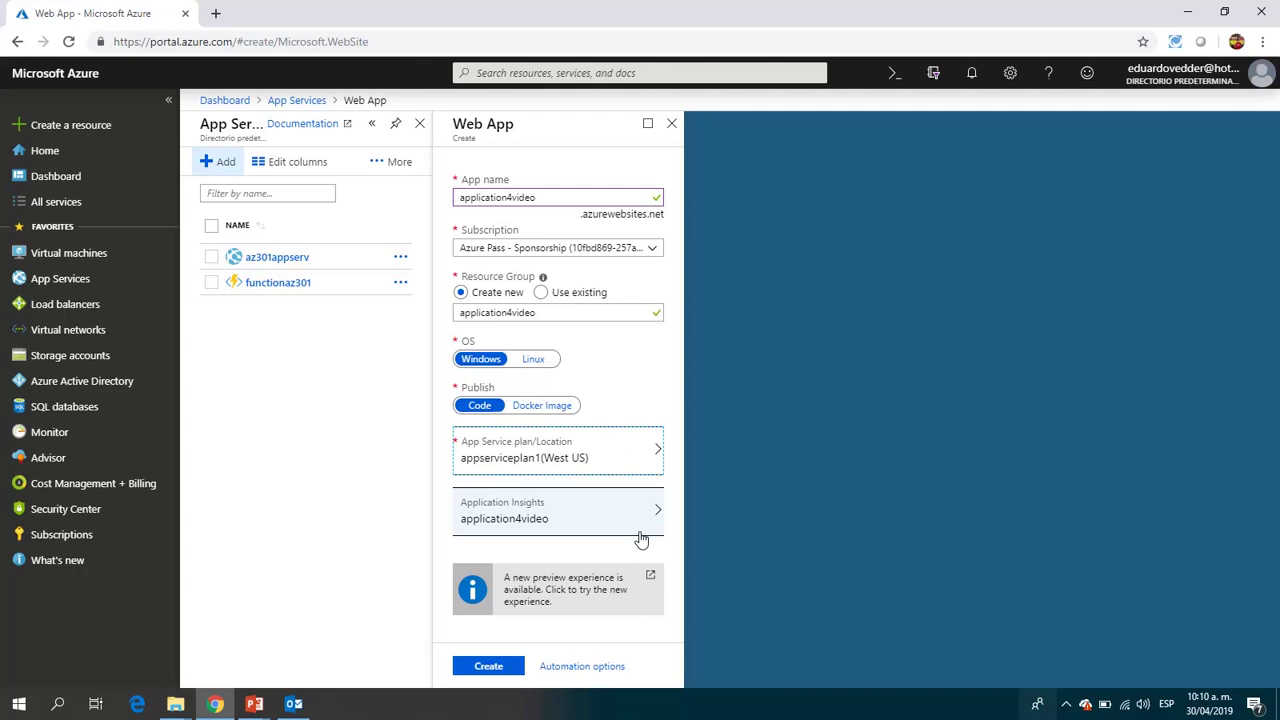
- Check the Application Insights settings, close them without applying changes, and create the application4video web app
left_click(640, 536)
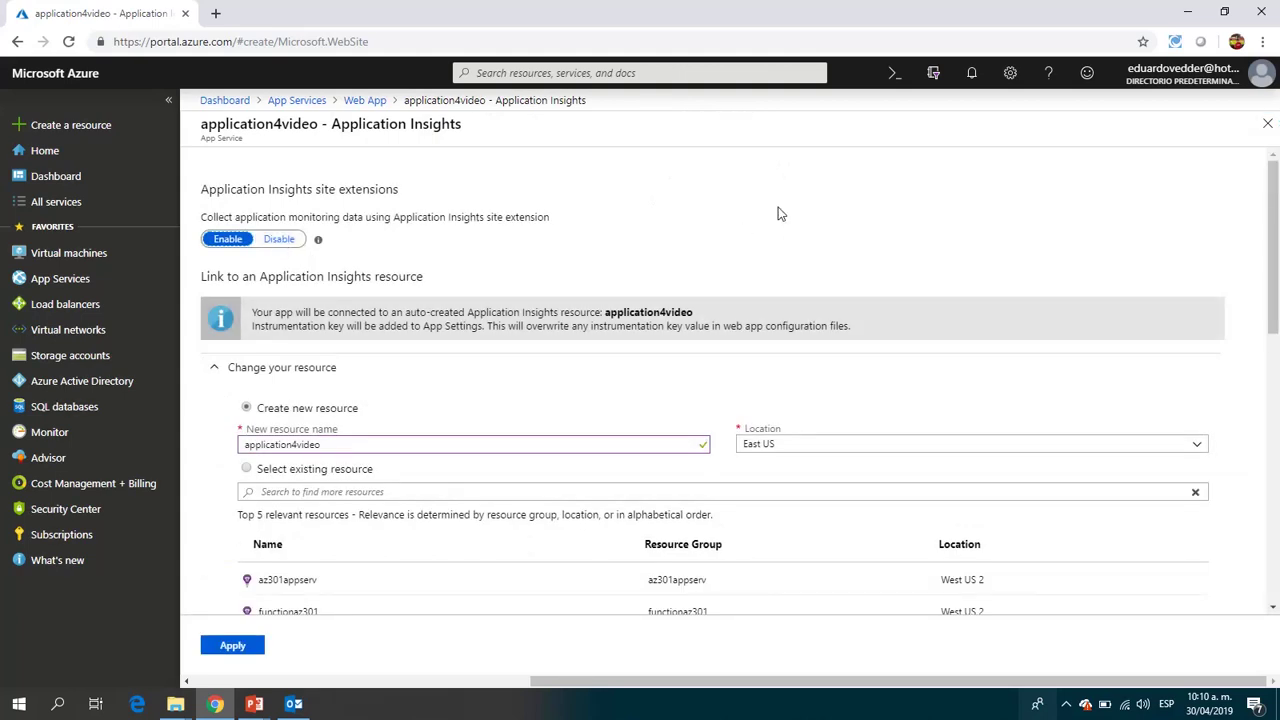
left_click(1267, 123)
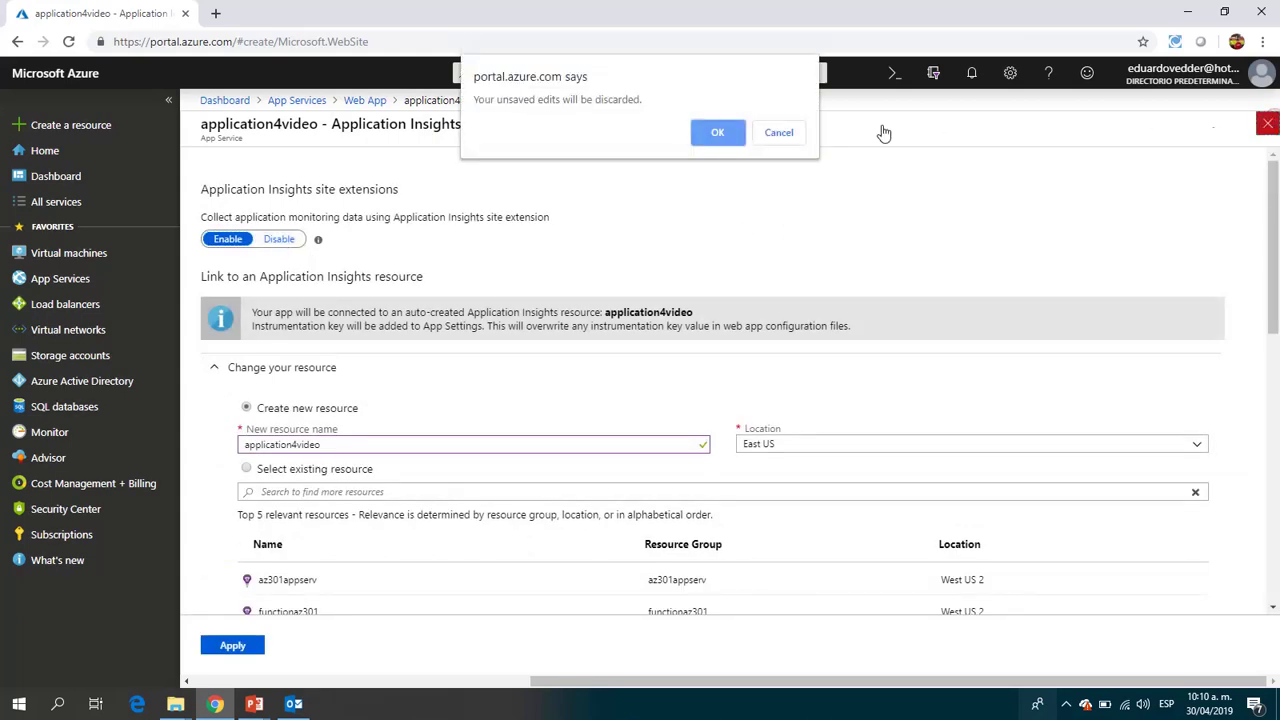
left_click(726, 135)
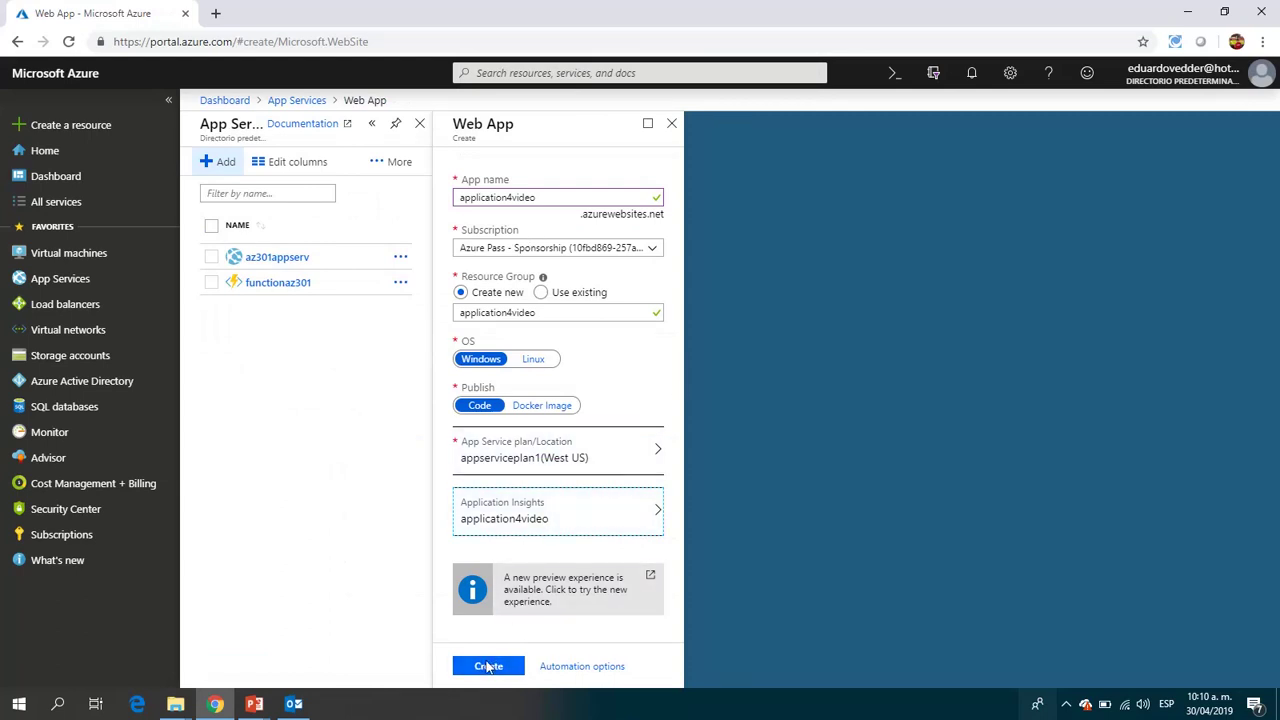
left_click(488, 666)
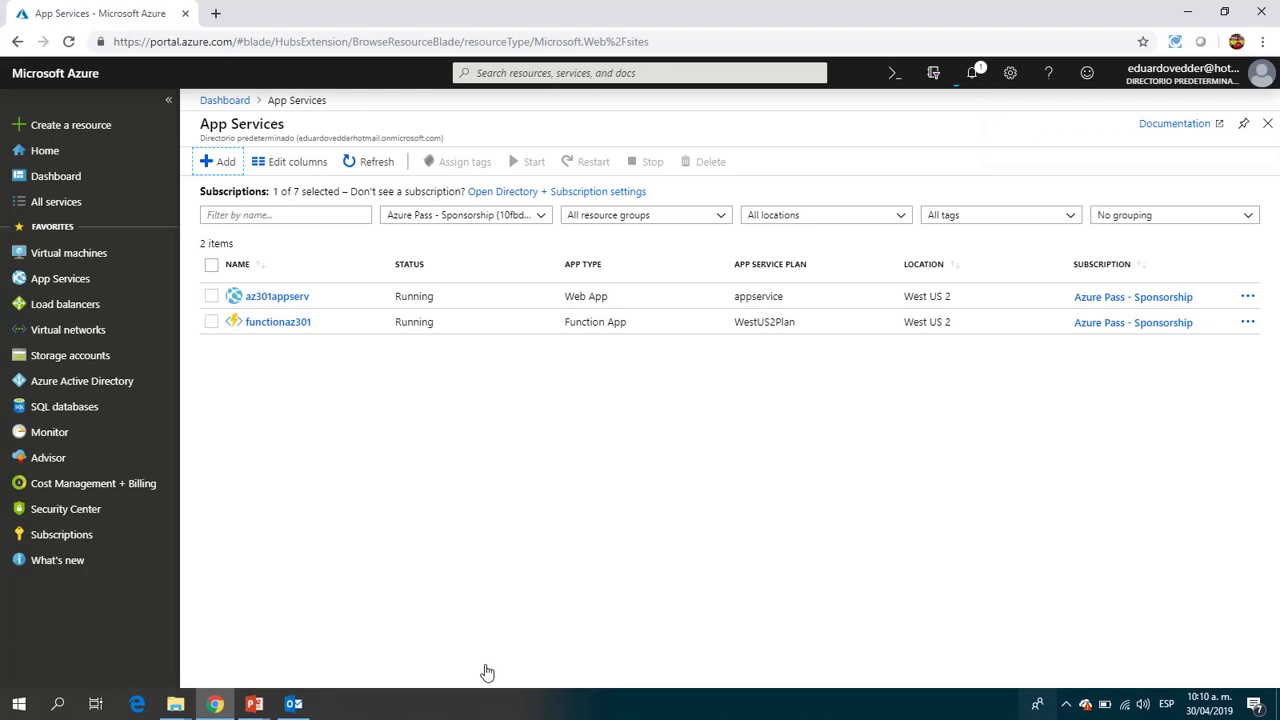
- Open the az301appserv web app, examine its overview details and dismiss the deployment notification
left_click(278, 300)
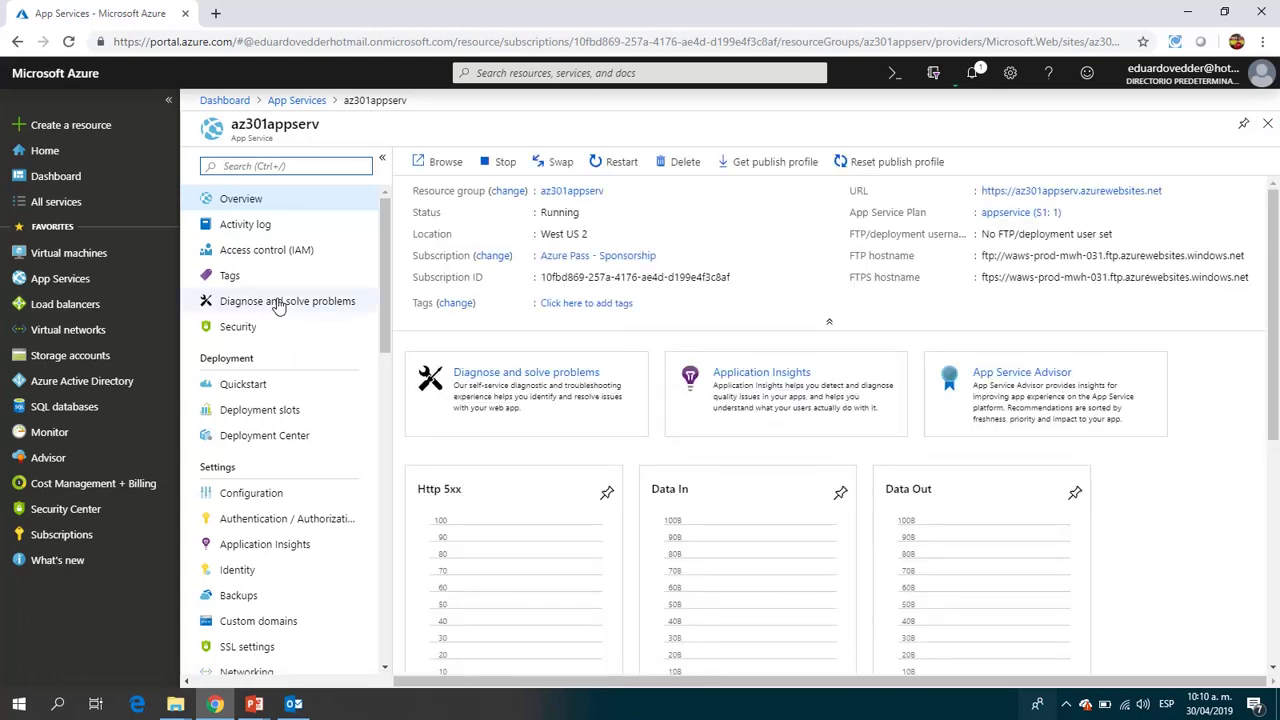
key("XF86AudioRaiseVolume")
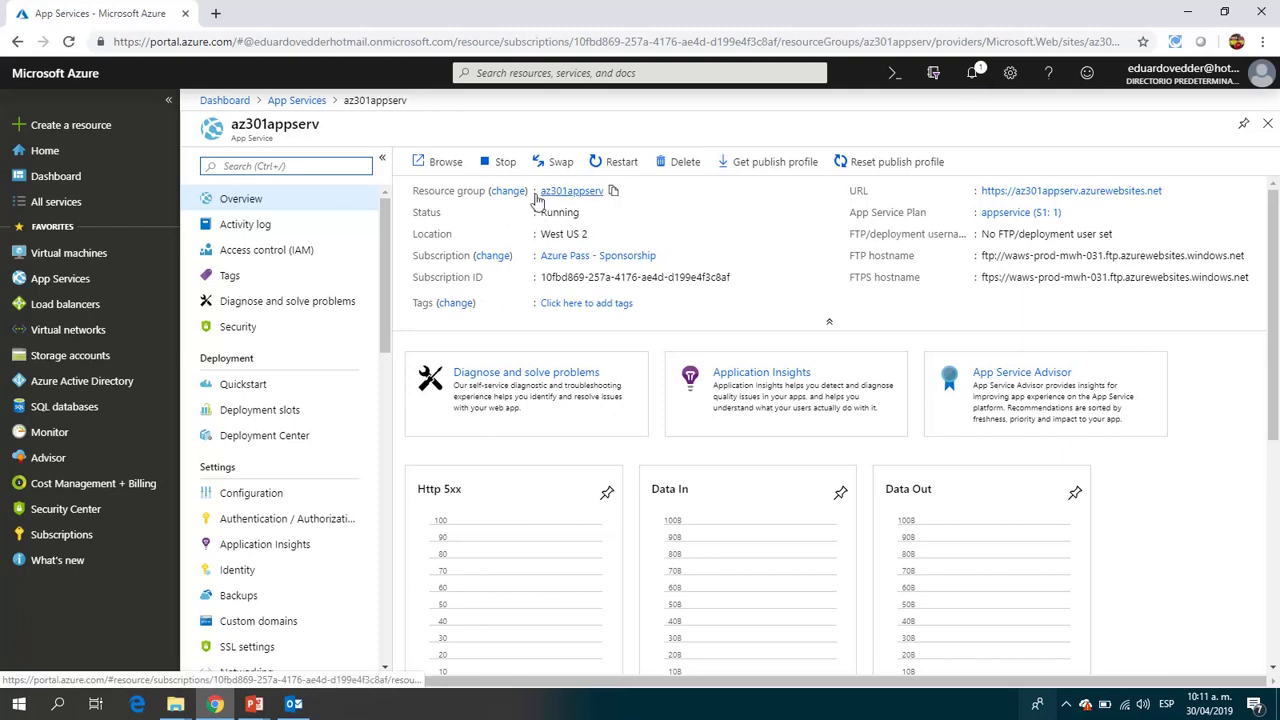
left_click_drag(538, 214, 583, 222)
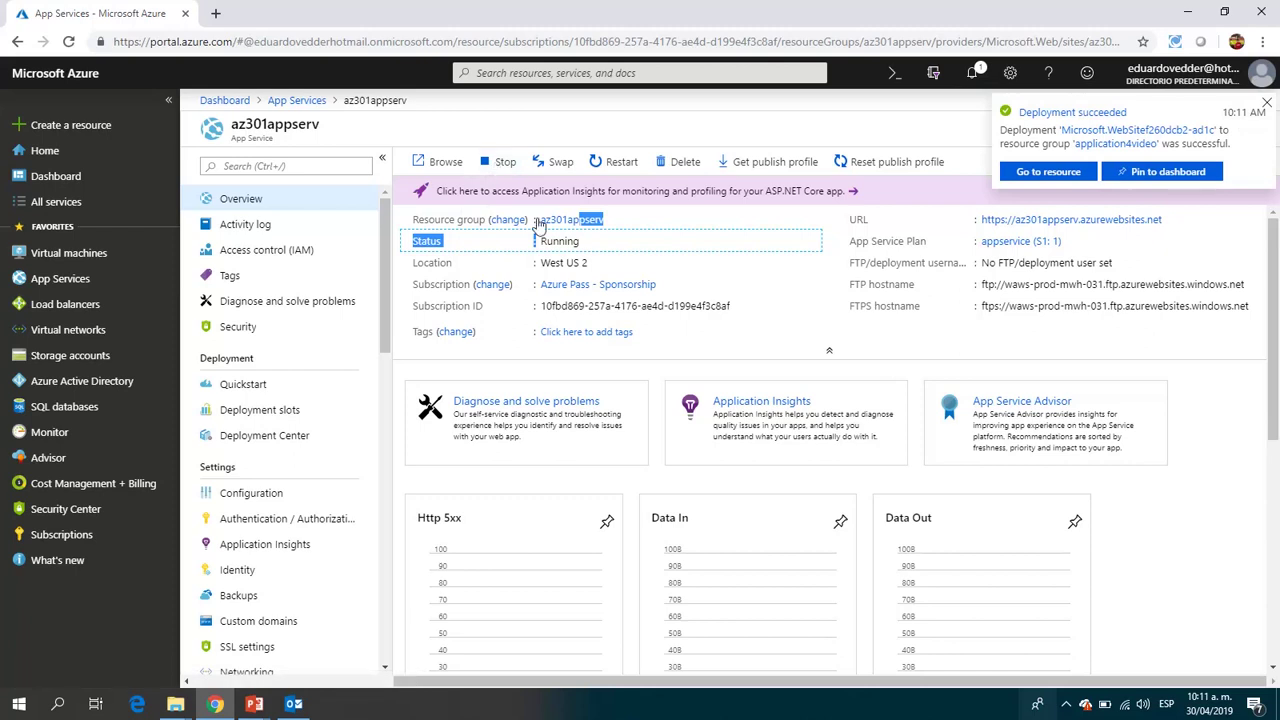
left_click(1267, 103)
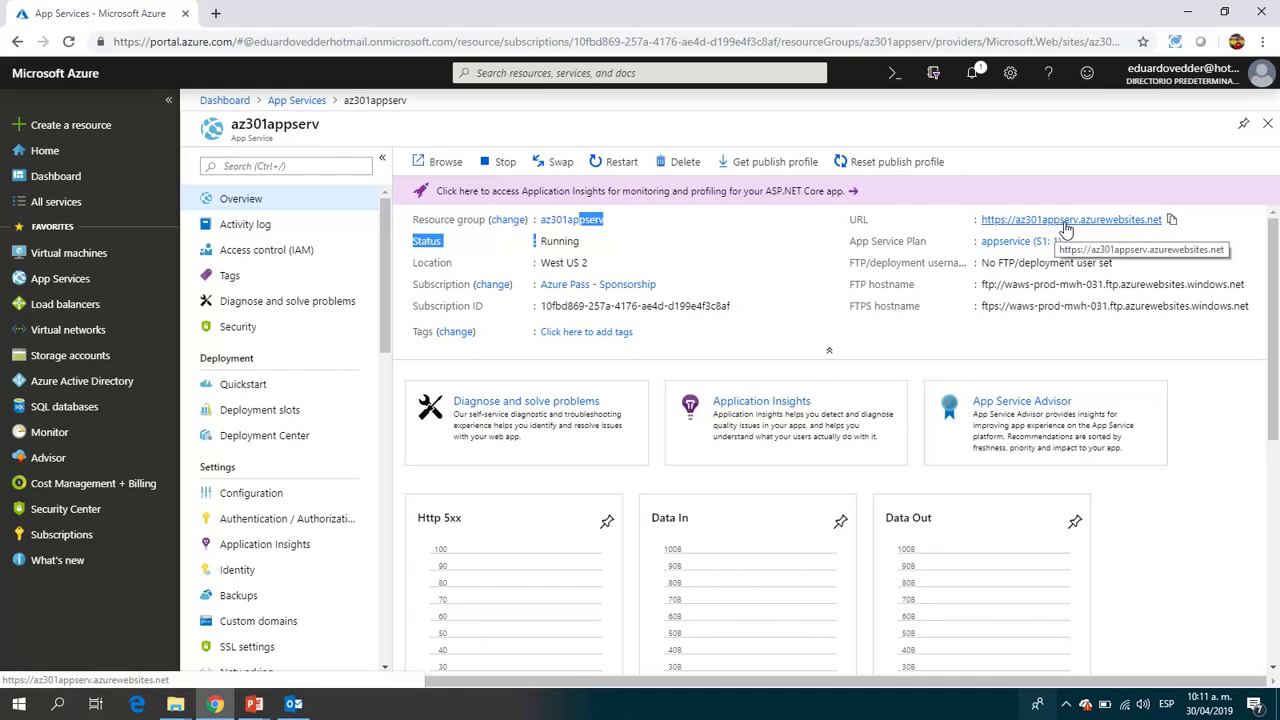
- Browse the az301appserv site in a separate page, view its home page, and return to the portal
left_click(430, 172)
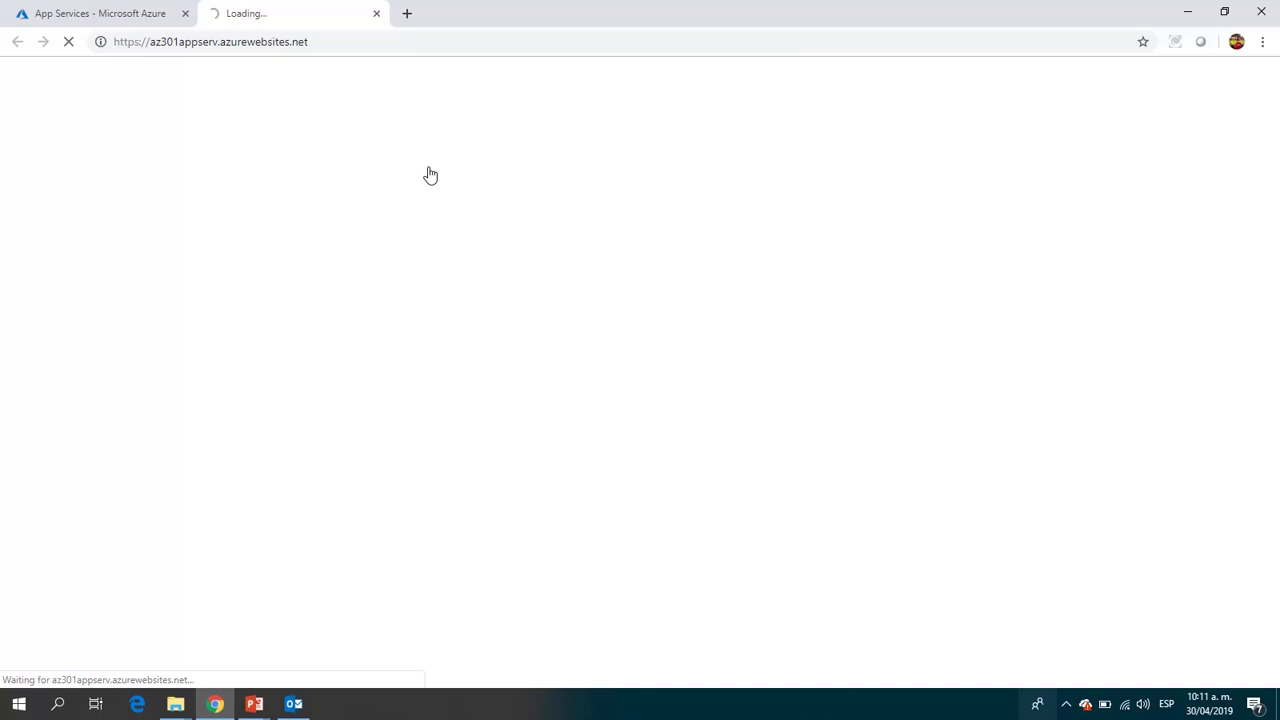
left_click(95, 16)
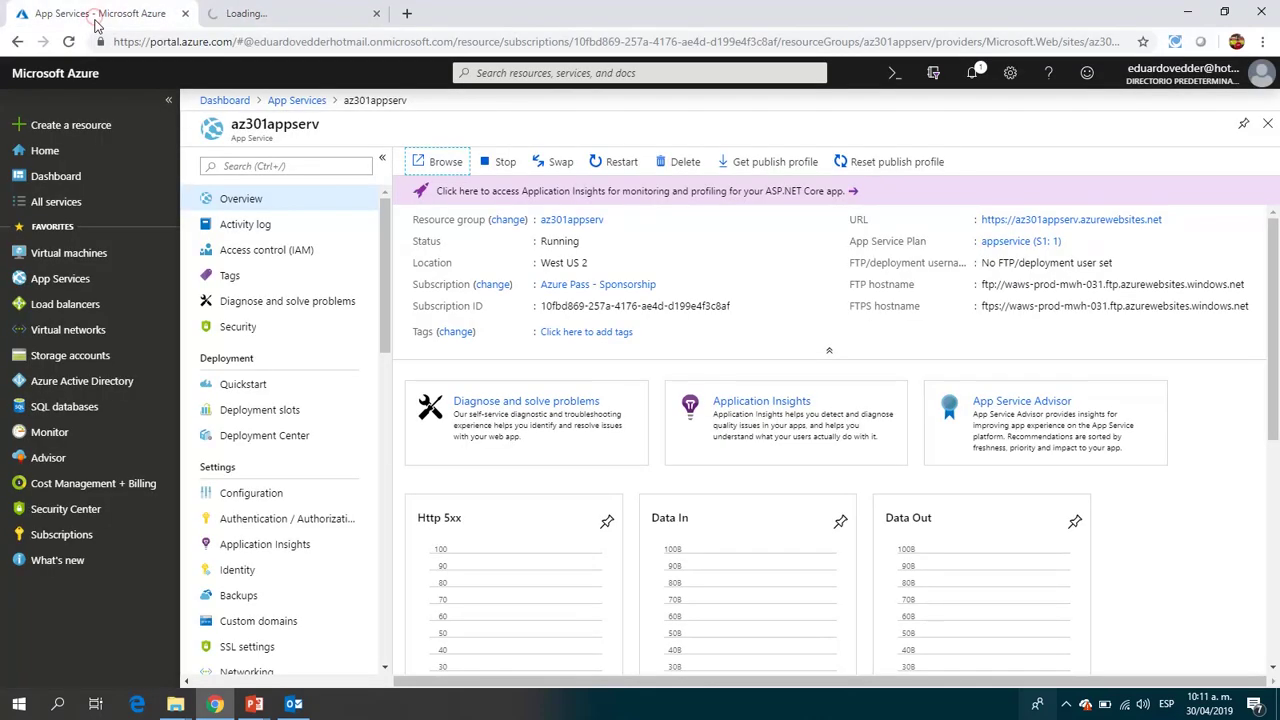
left_click(310, 44)
left_click(302, 18)
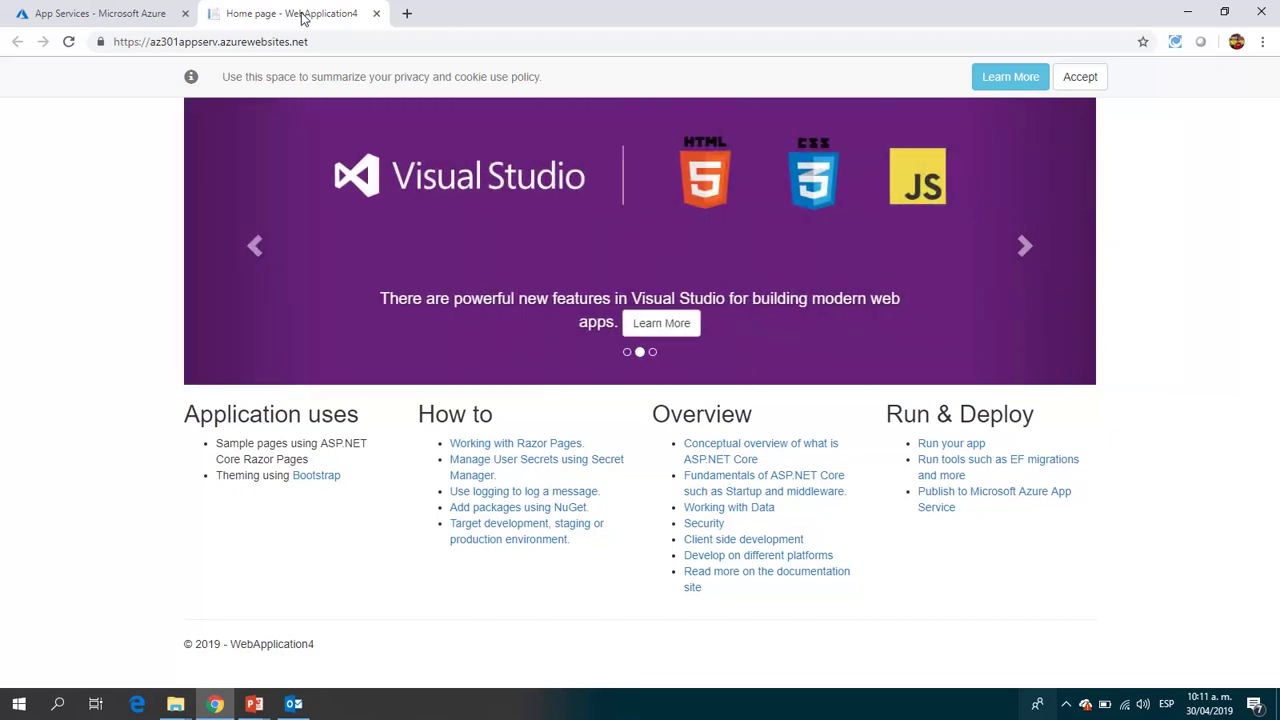
left_click(155, 22)
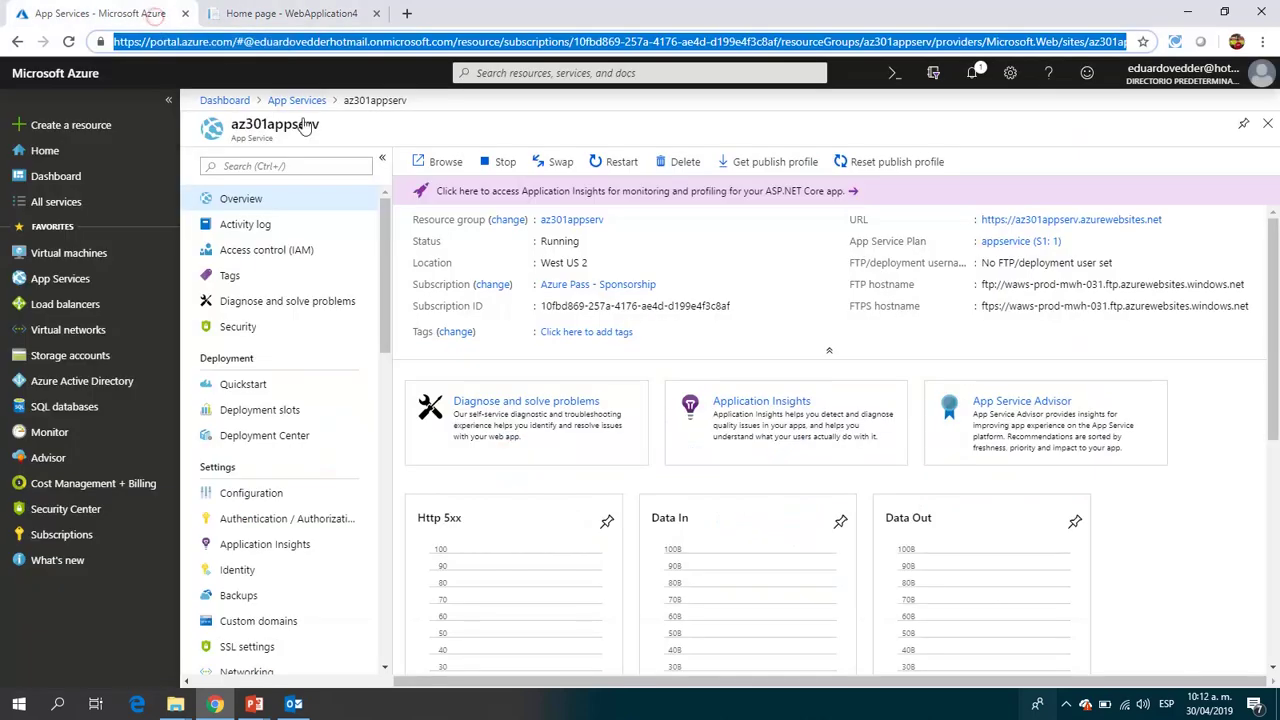
- Go to the newly deployed application4video resource from the notifications and open its Quickstart guide
left_click(970, 78)
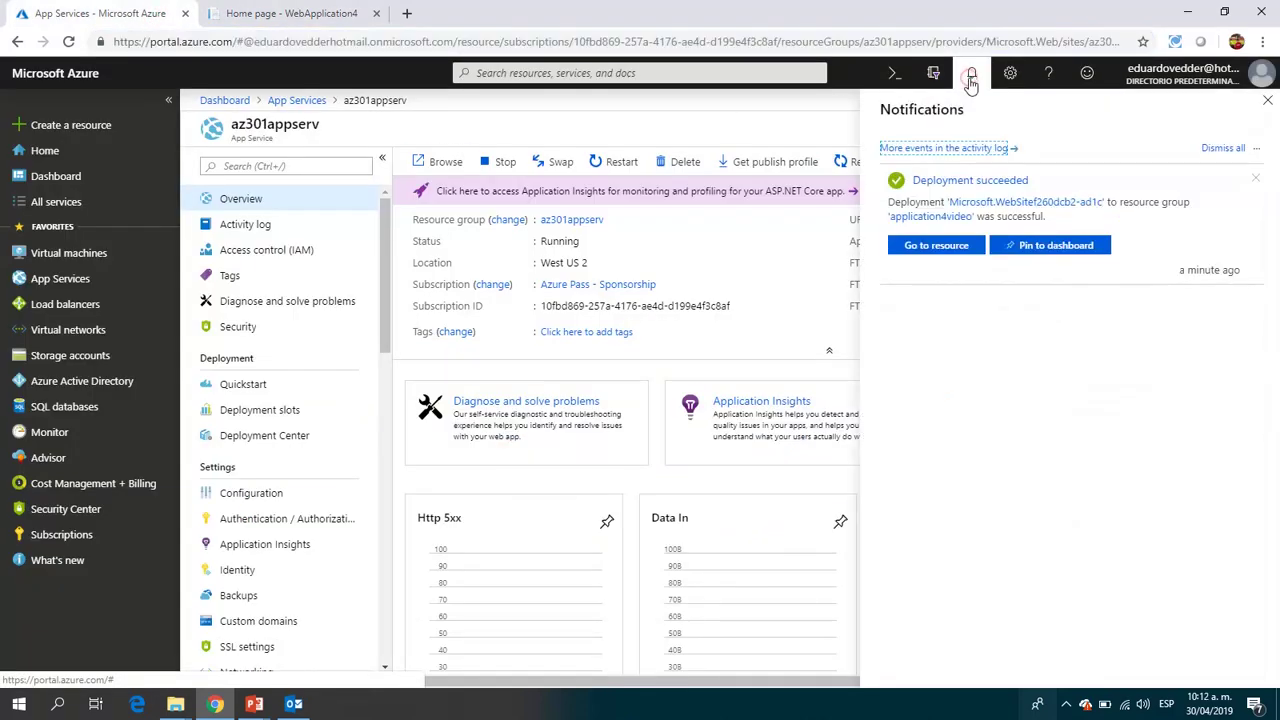
left_click(940, 246)
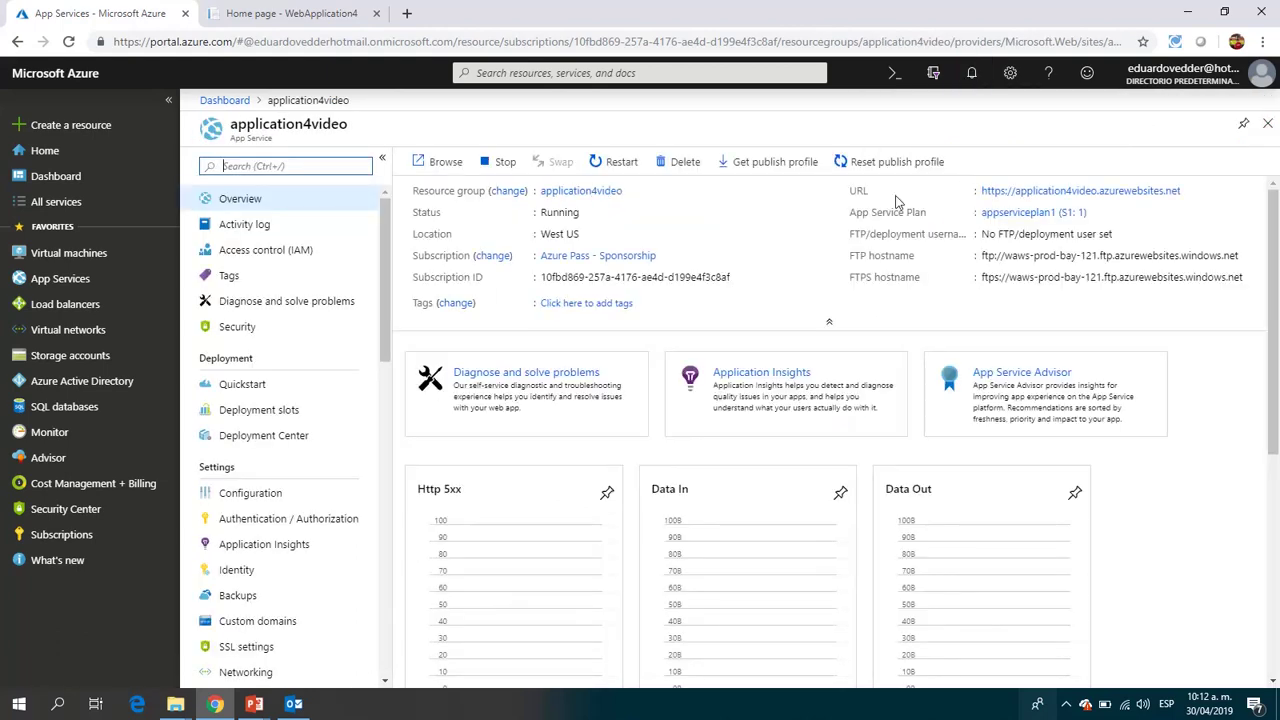
left_click(1098, 196)
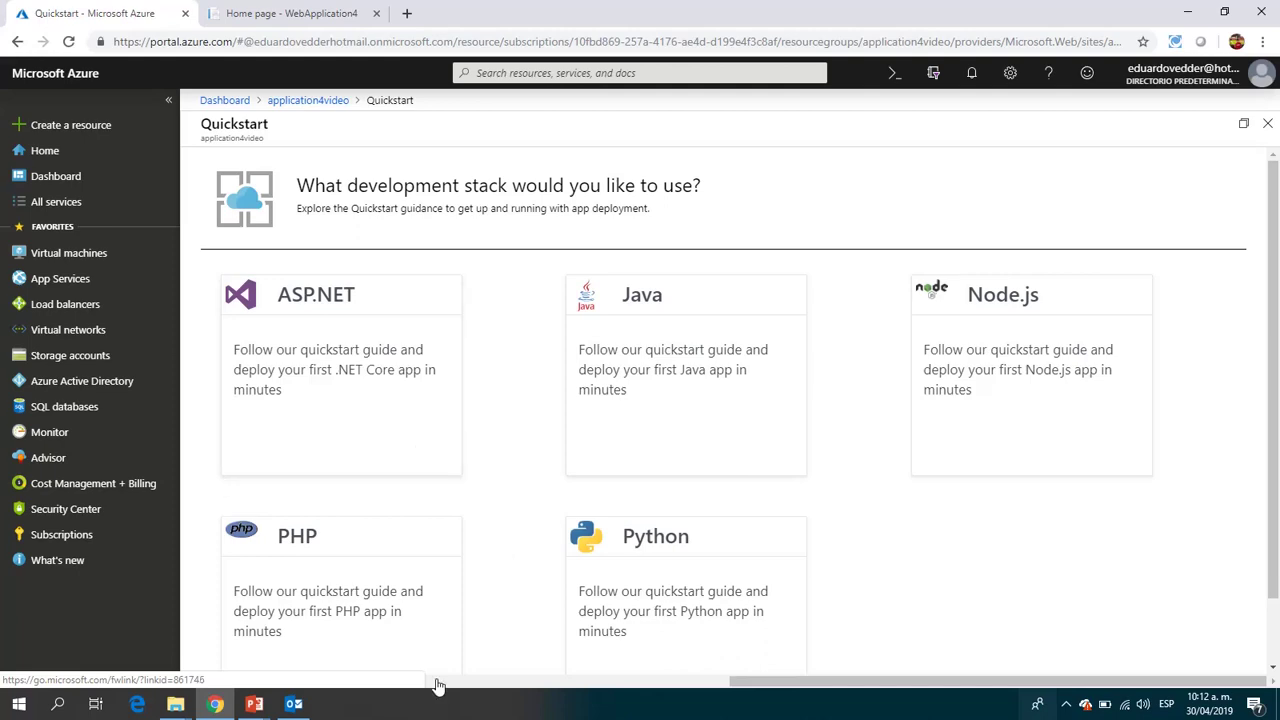
- Open the ASP.NET quickstart documentation and skim it from project creation through publishing to managing the Azure app
left_click(357, 395)
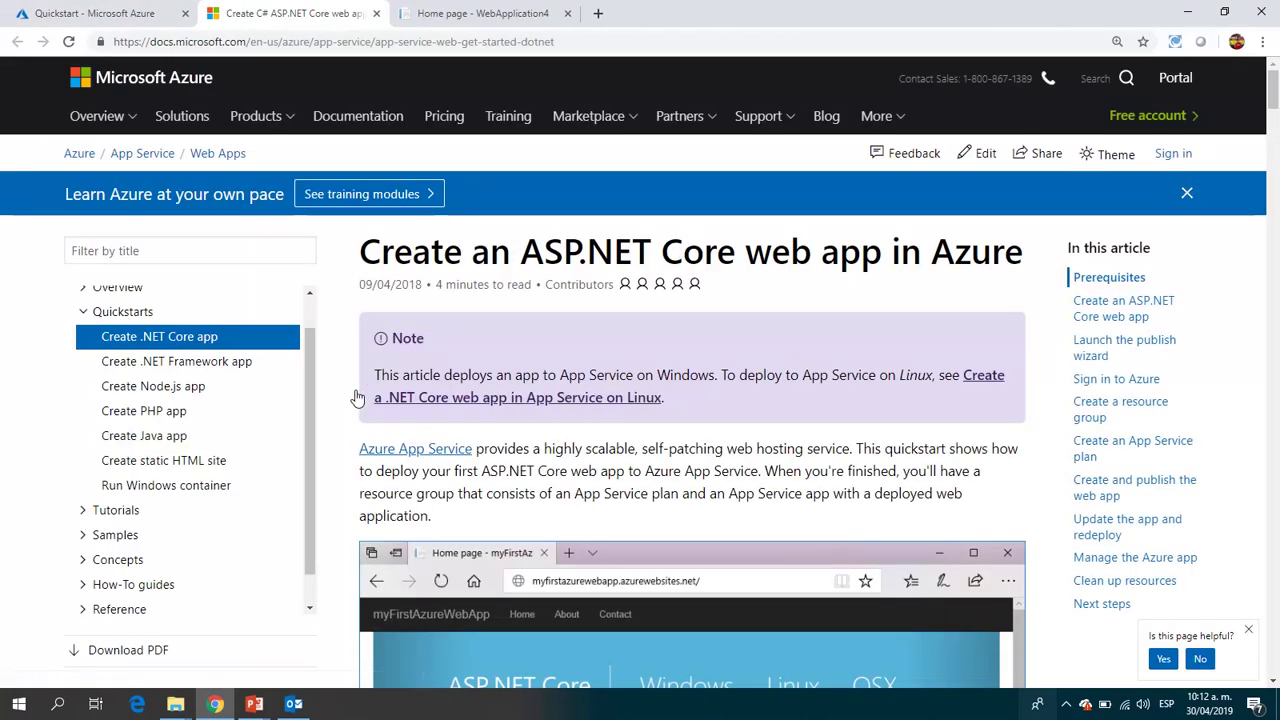
scroll(357, 397, "down", 3)
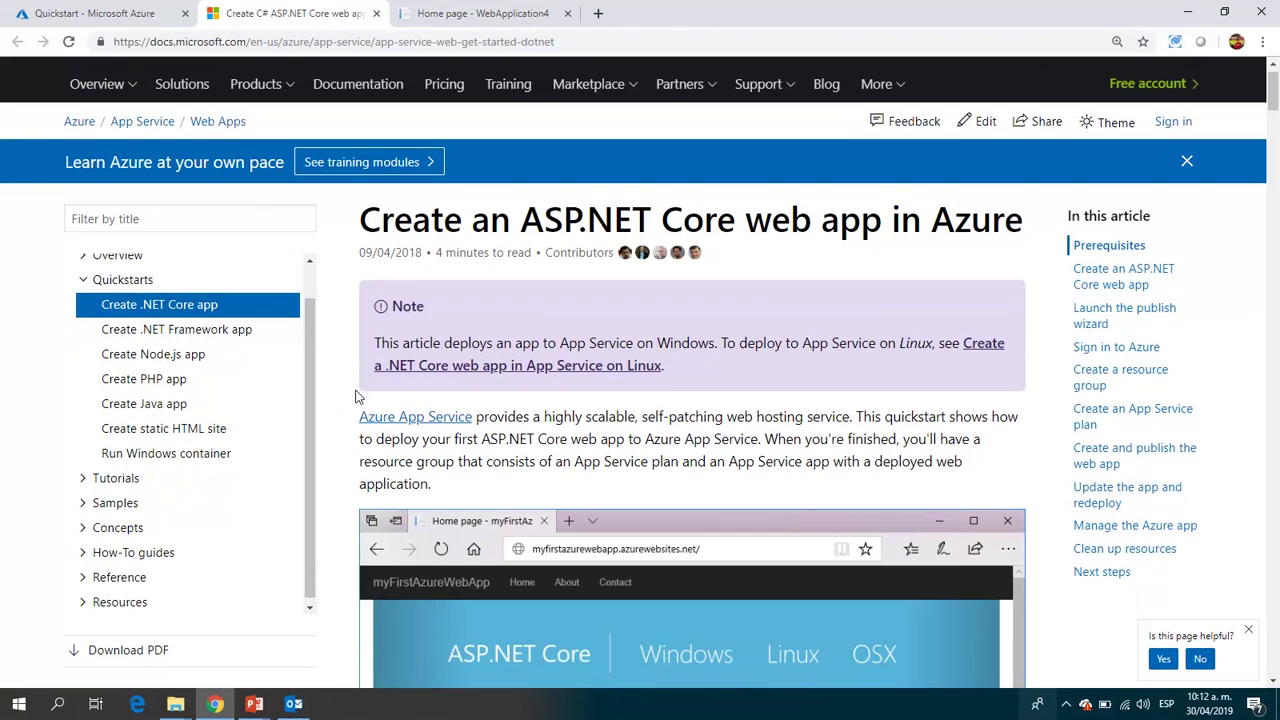
scroll(357, 397, "down", 5)
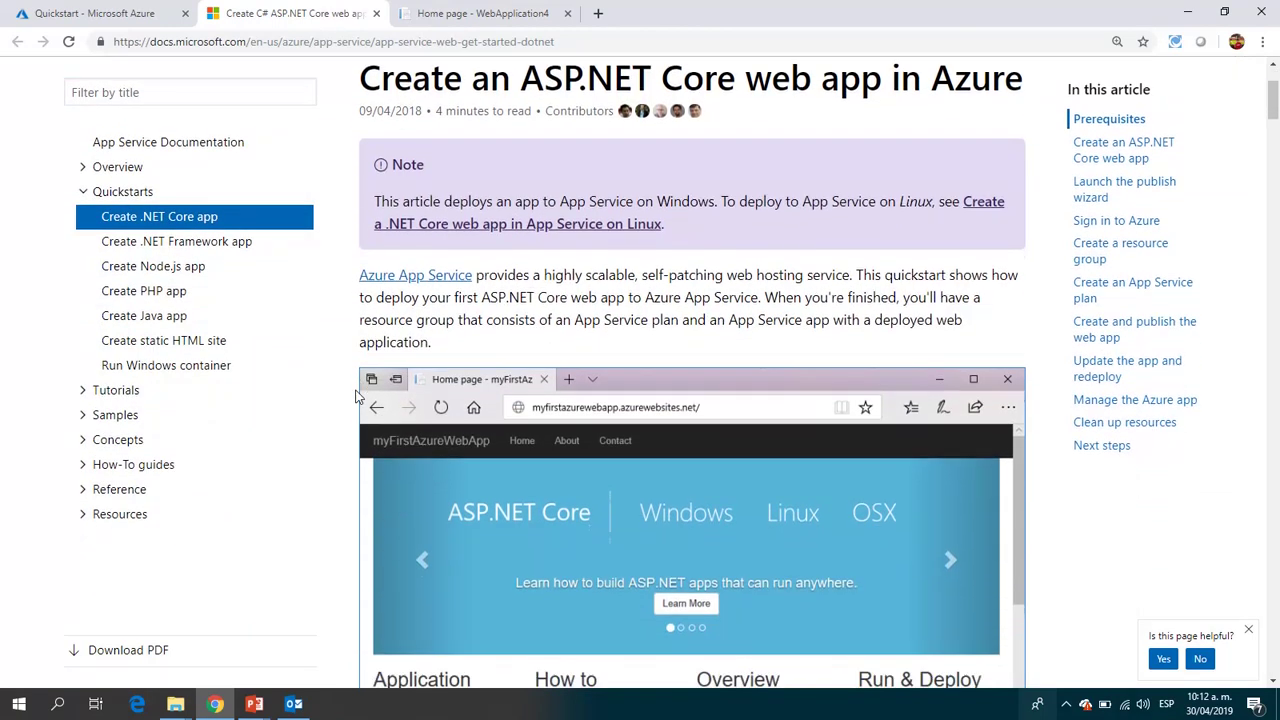
scroll(357, 397, "down", 5)
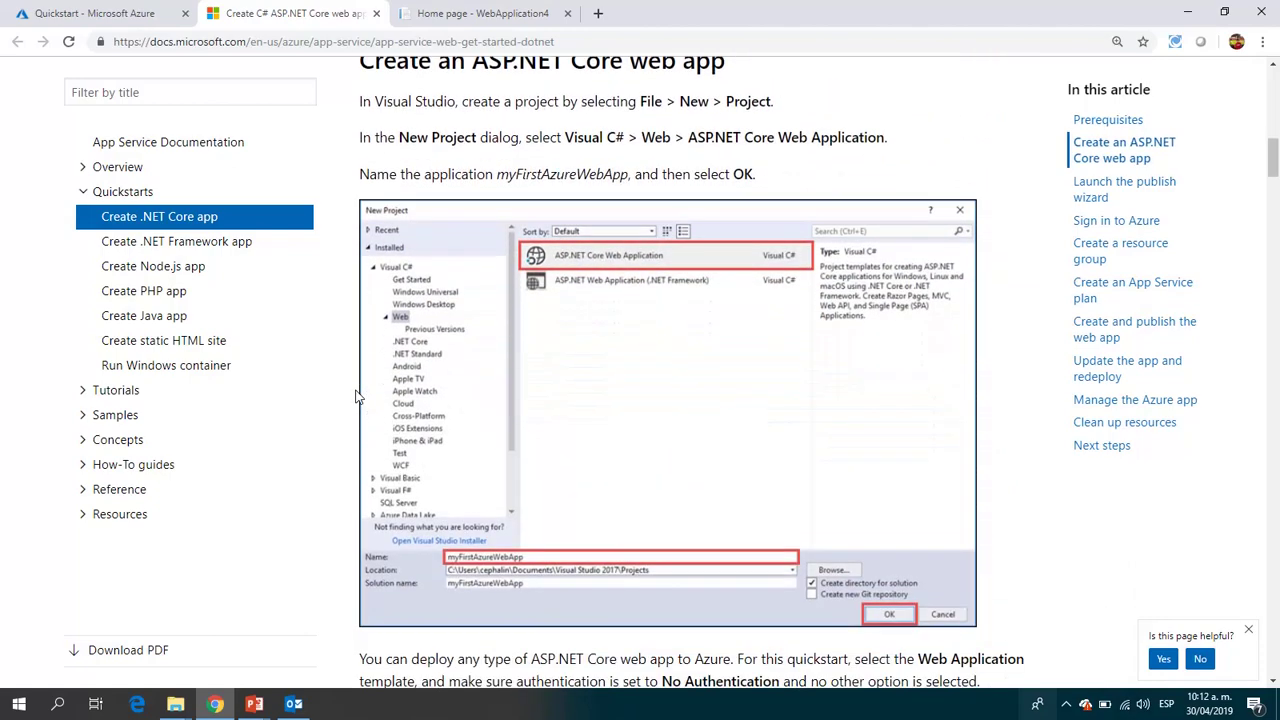
scroll(357, 397, "down", 1)
scroll(357, 397, "down", 20)
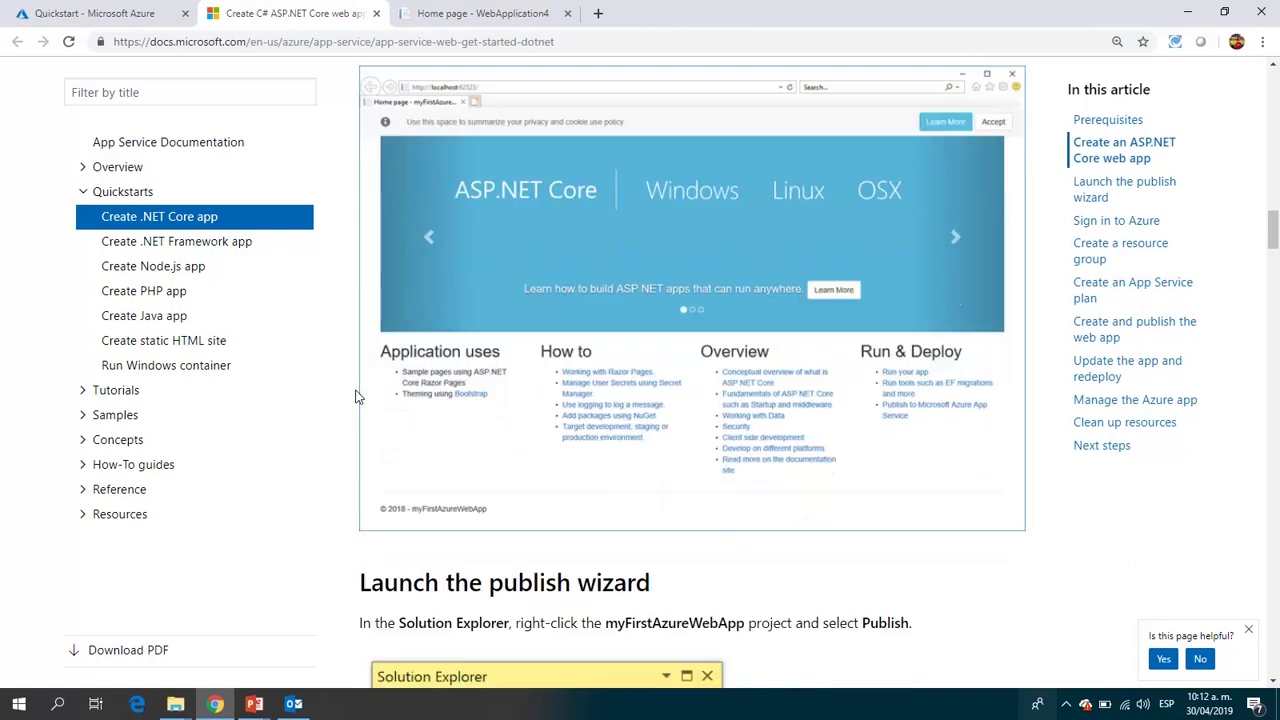
scroll(357, 397, "down", 20)
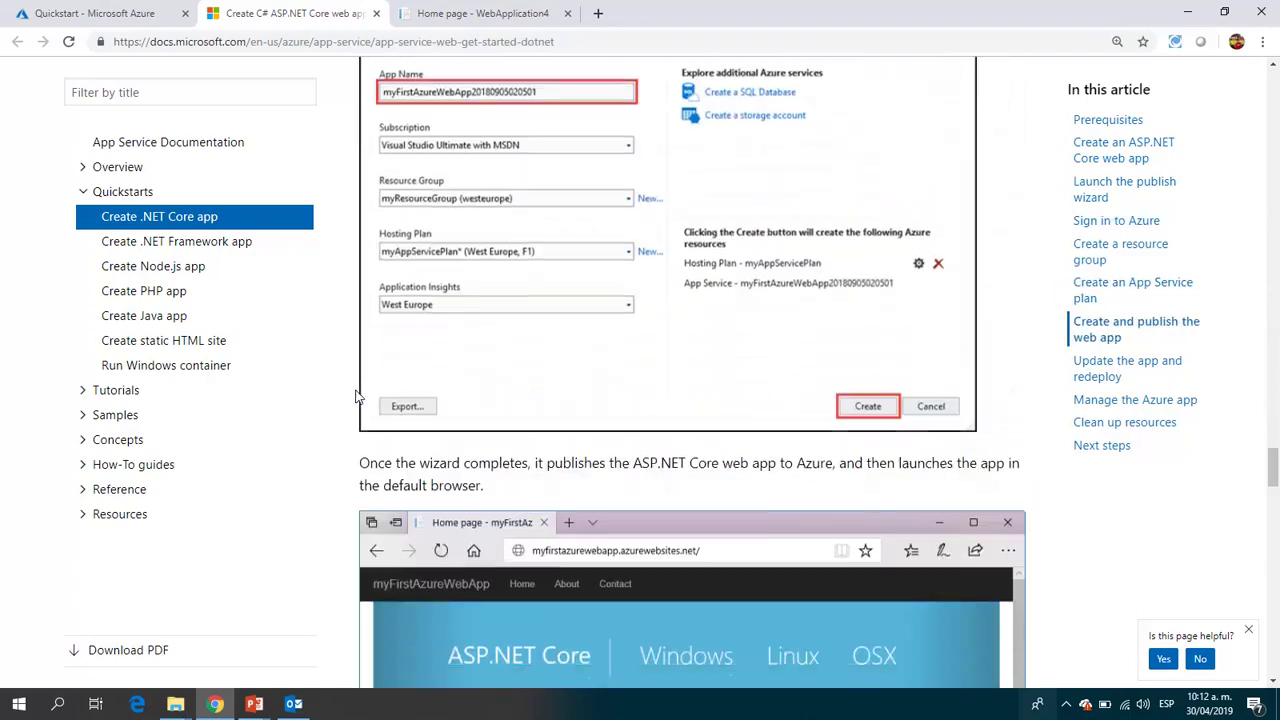
scroll(357, 397, "up", 10)
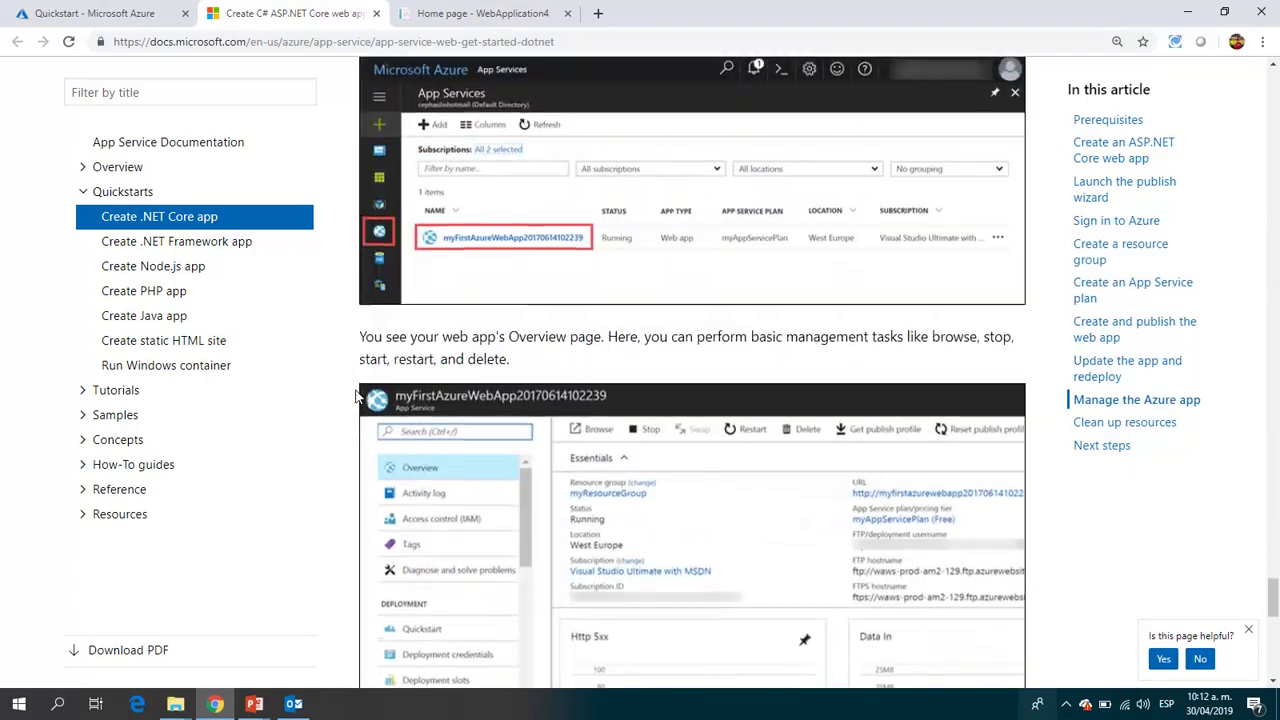
scroll(357, 397, "down", 14)
scroll(357, 397, "up", 20)
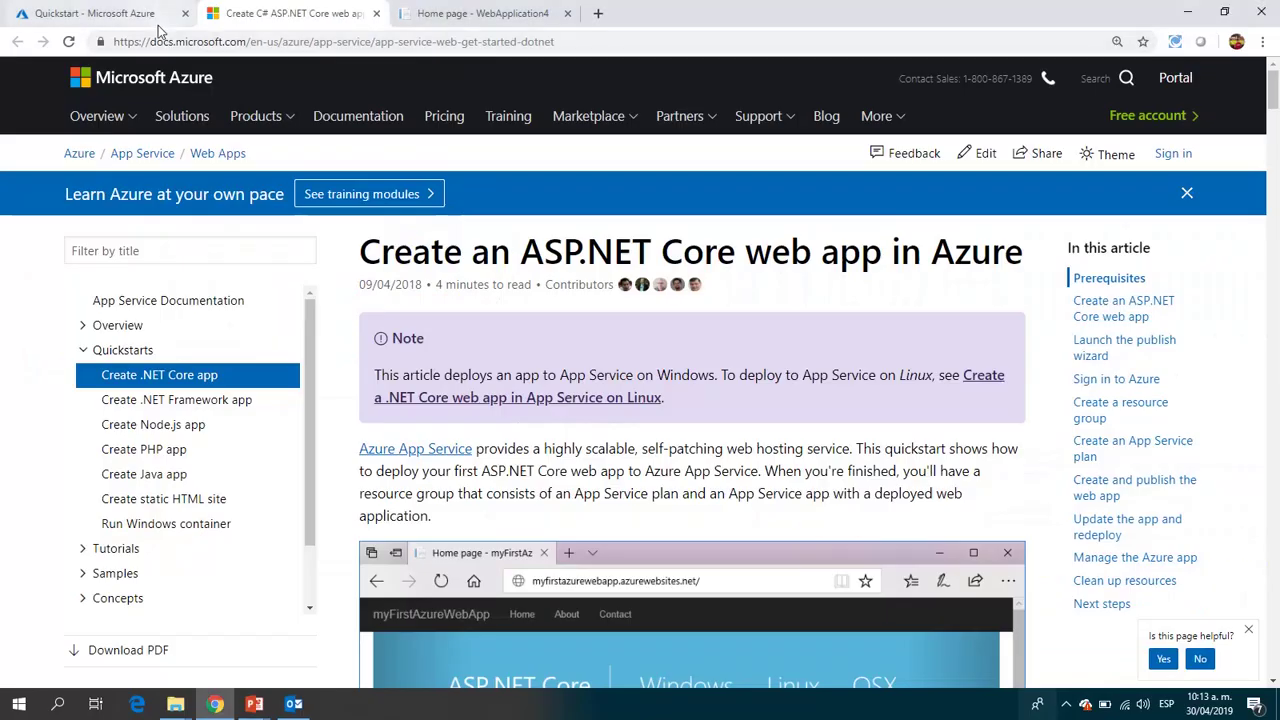
- Return to the application4video overview, open its site URL, and check the default page and address
left_click(150, 22)
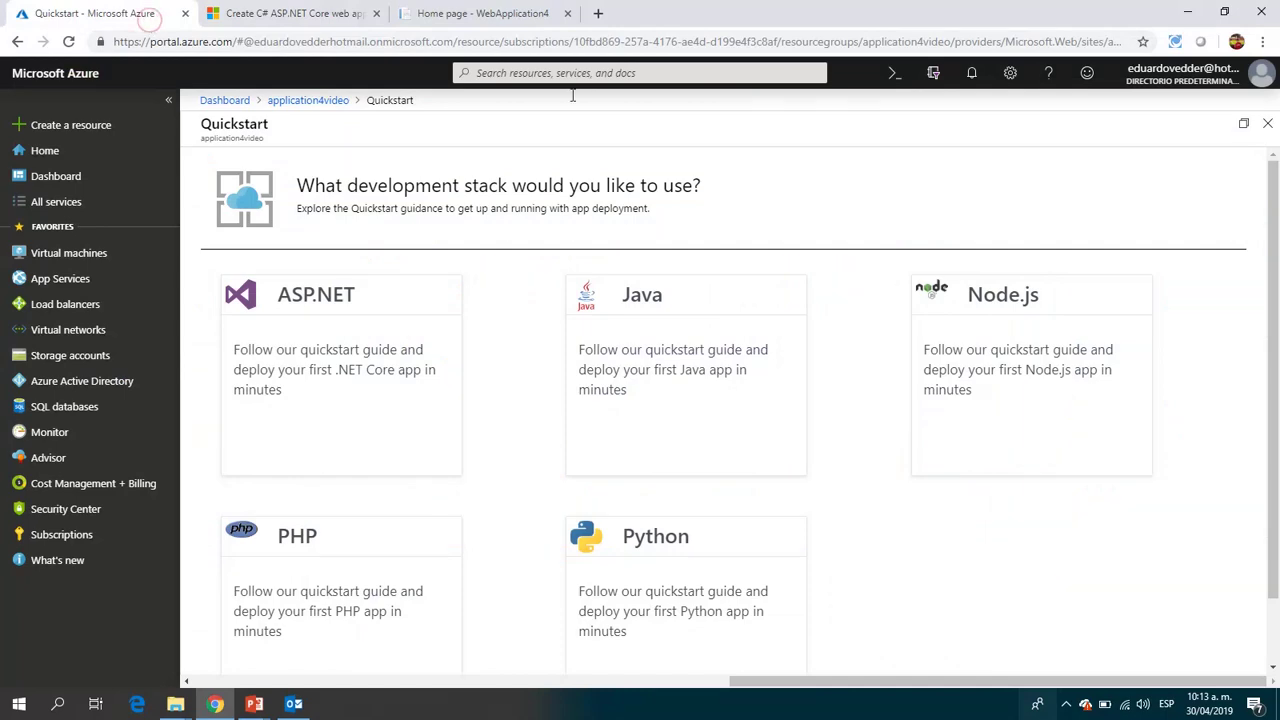
left_click(322, 101)
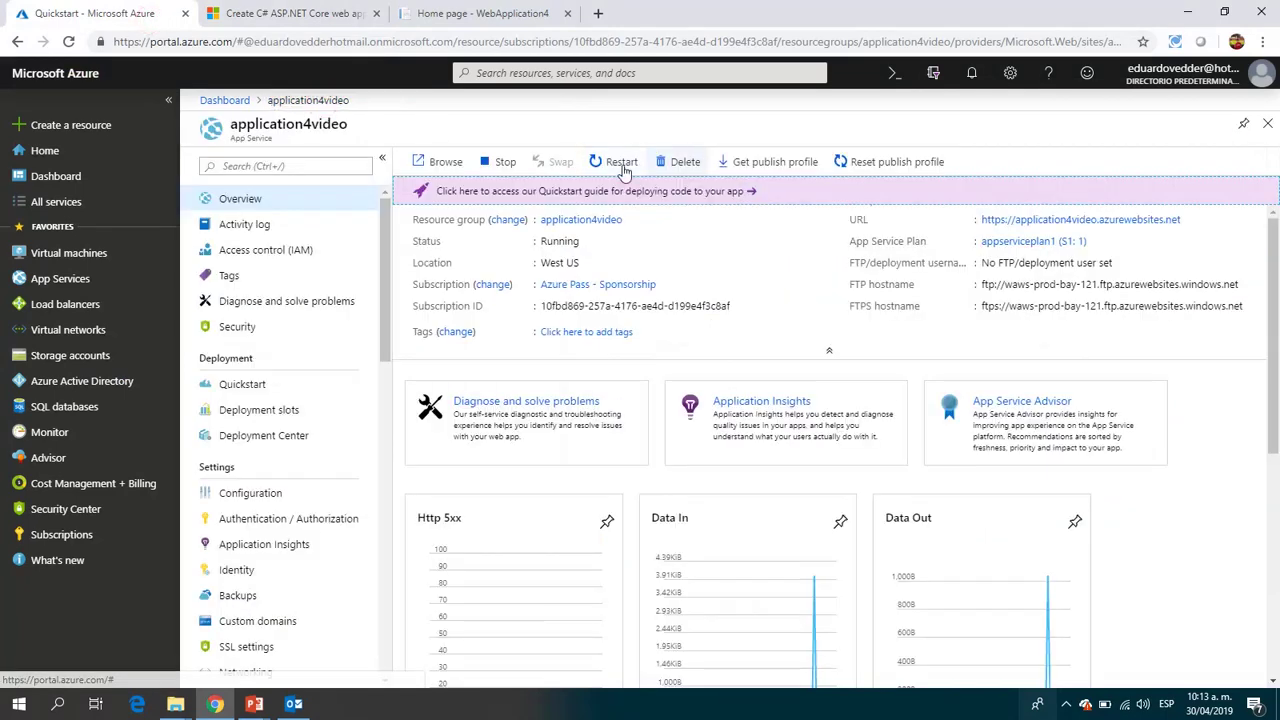
left_click(1051, 221)
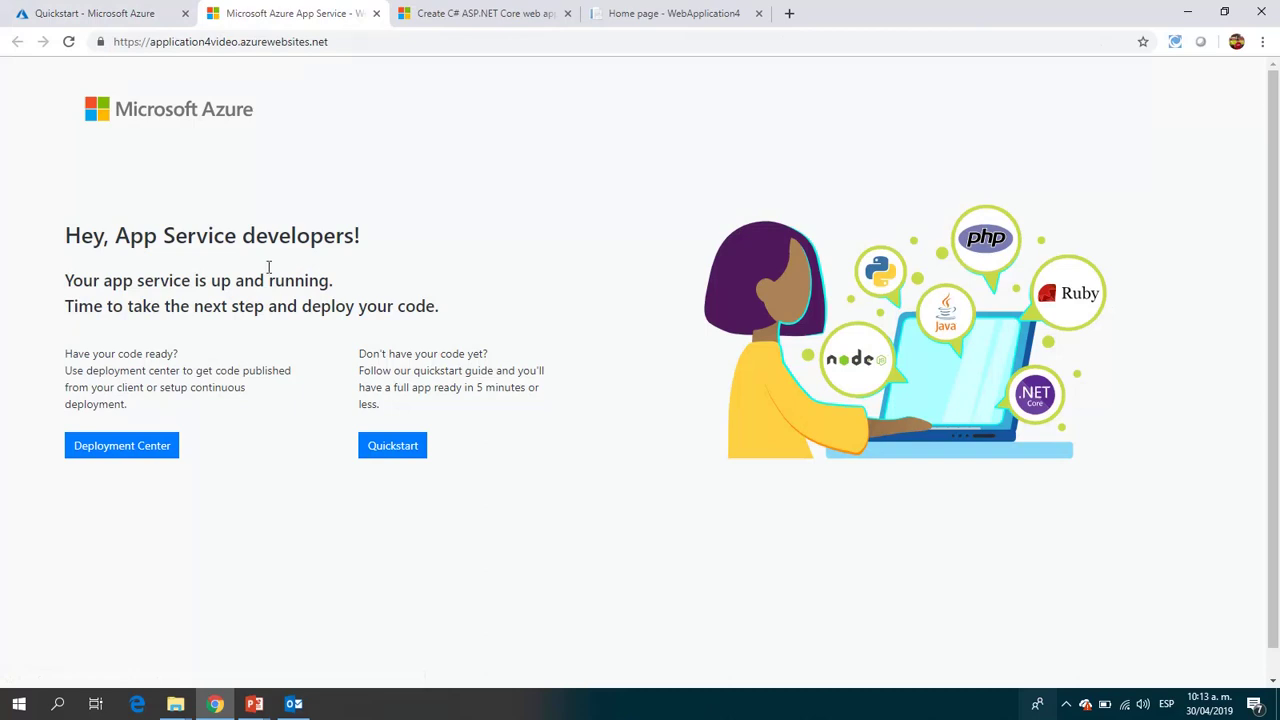
left_click(366, 41)
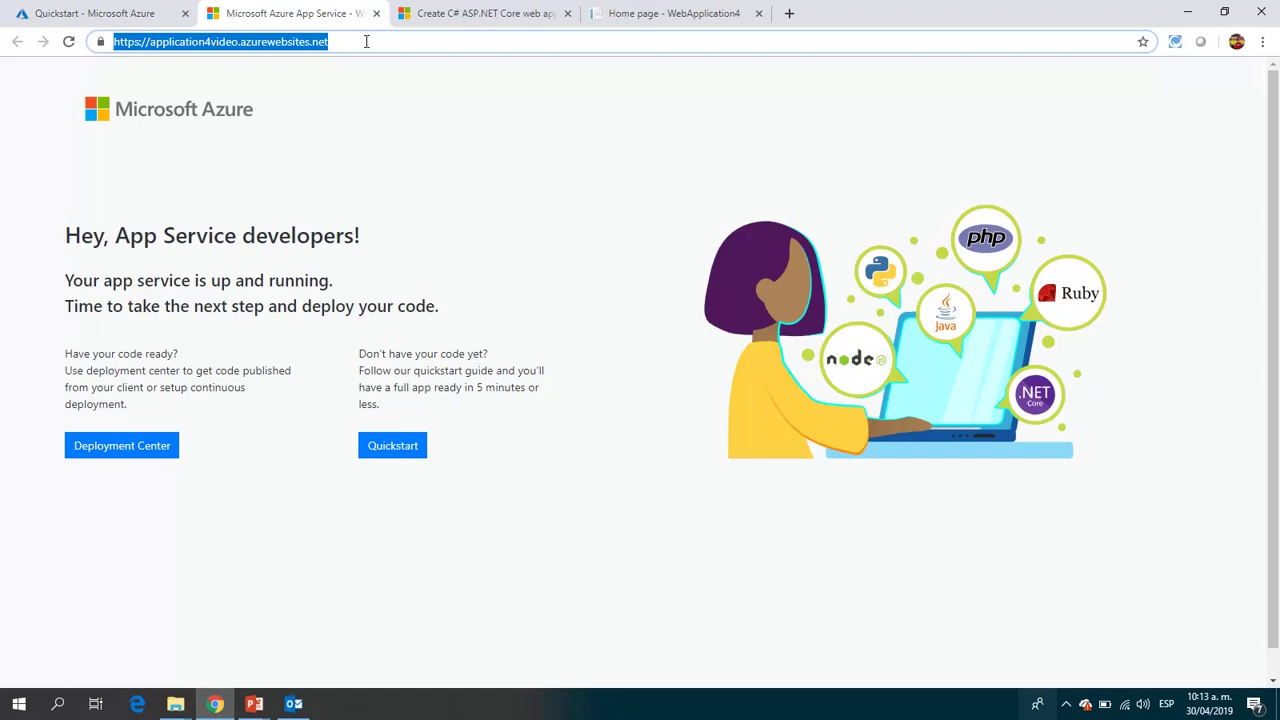
- Launch Visual Studio 2017 and close the browser page showing the az301appserv site
key("super")
type("visual")
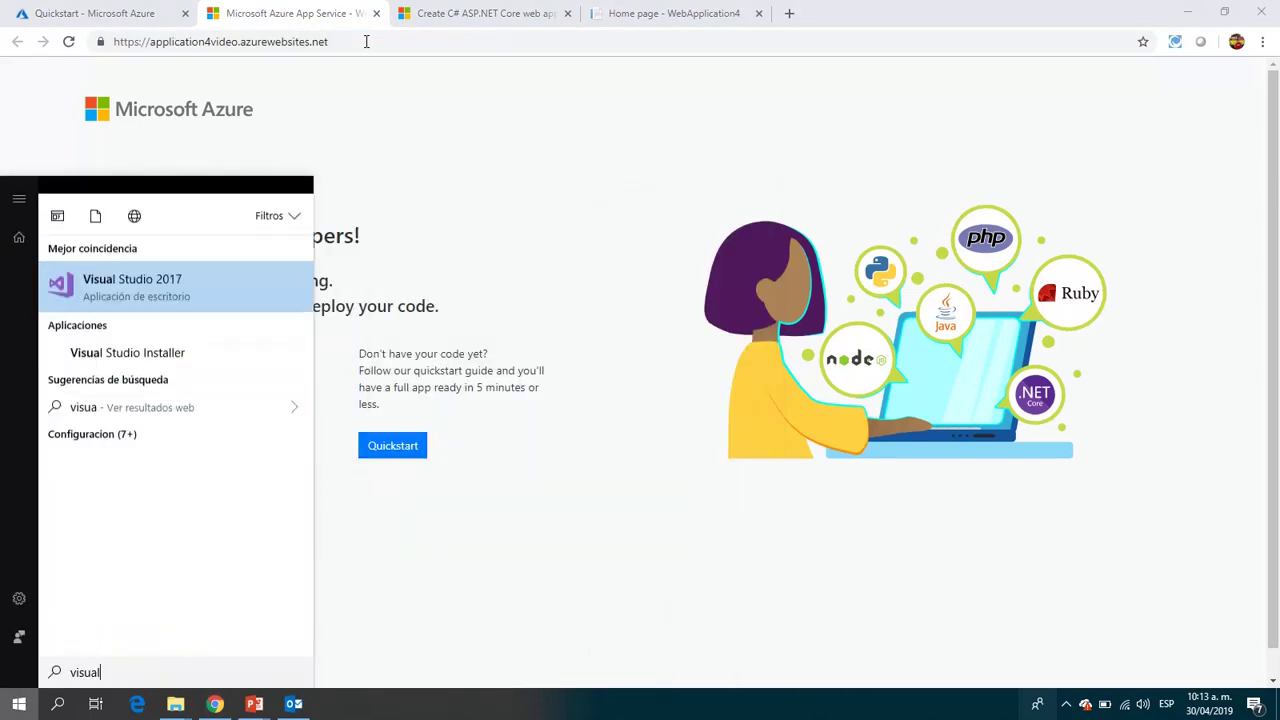
key("Return")
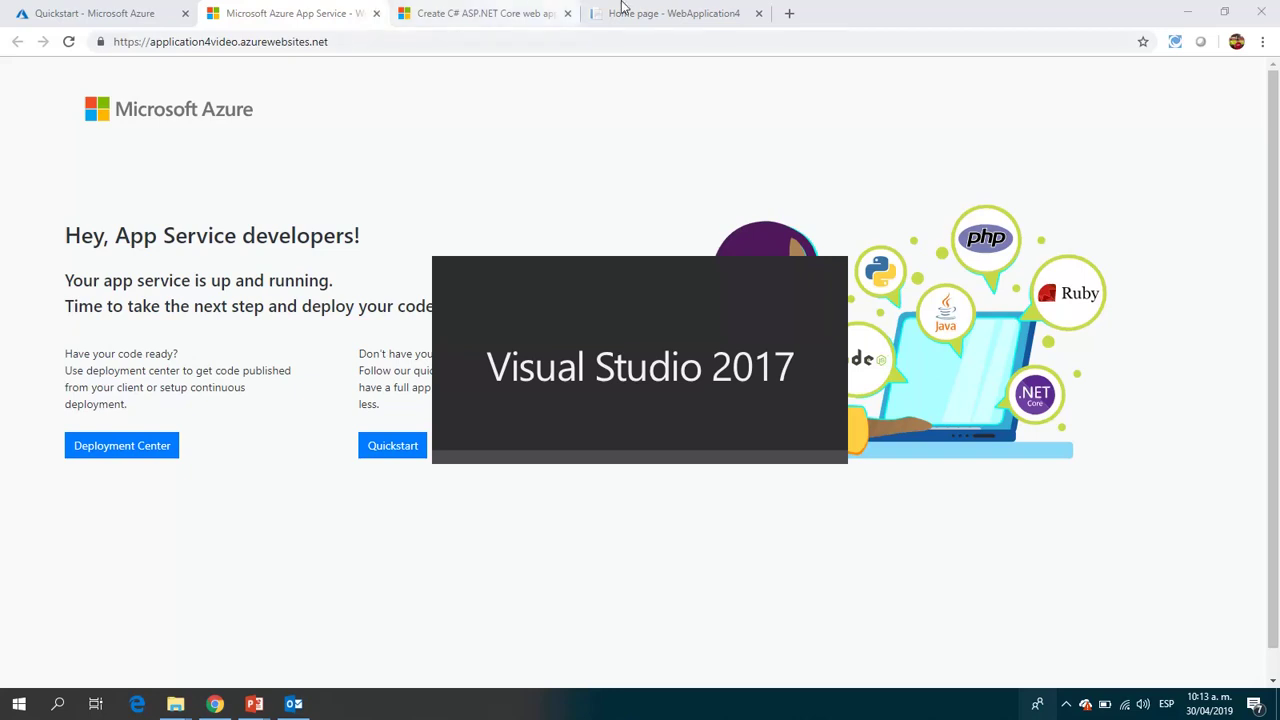
left_click(664, 16)
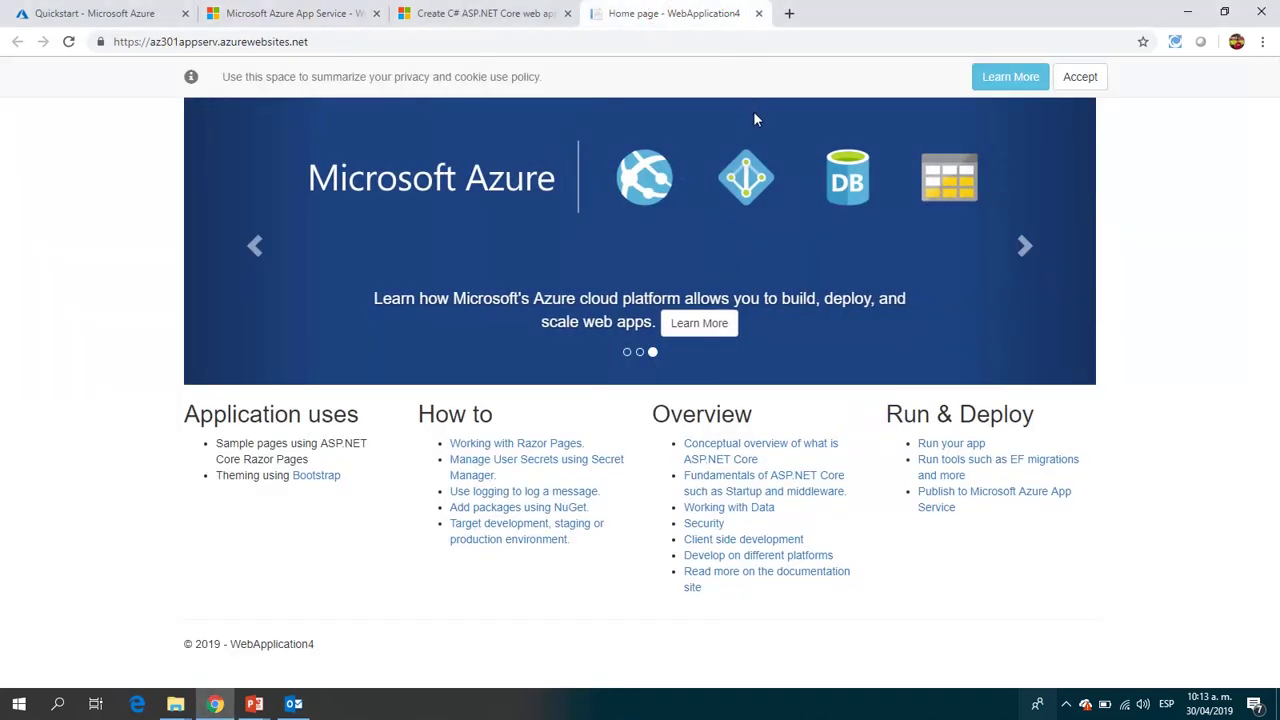
left_click(759, 13)
- Switch to Visual Studio and check which account is signed in
key("alt+Tab")
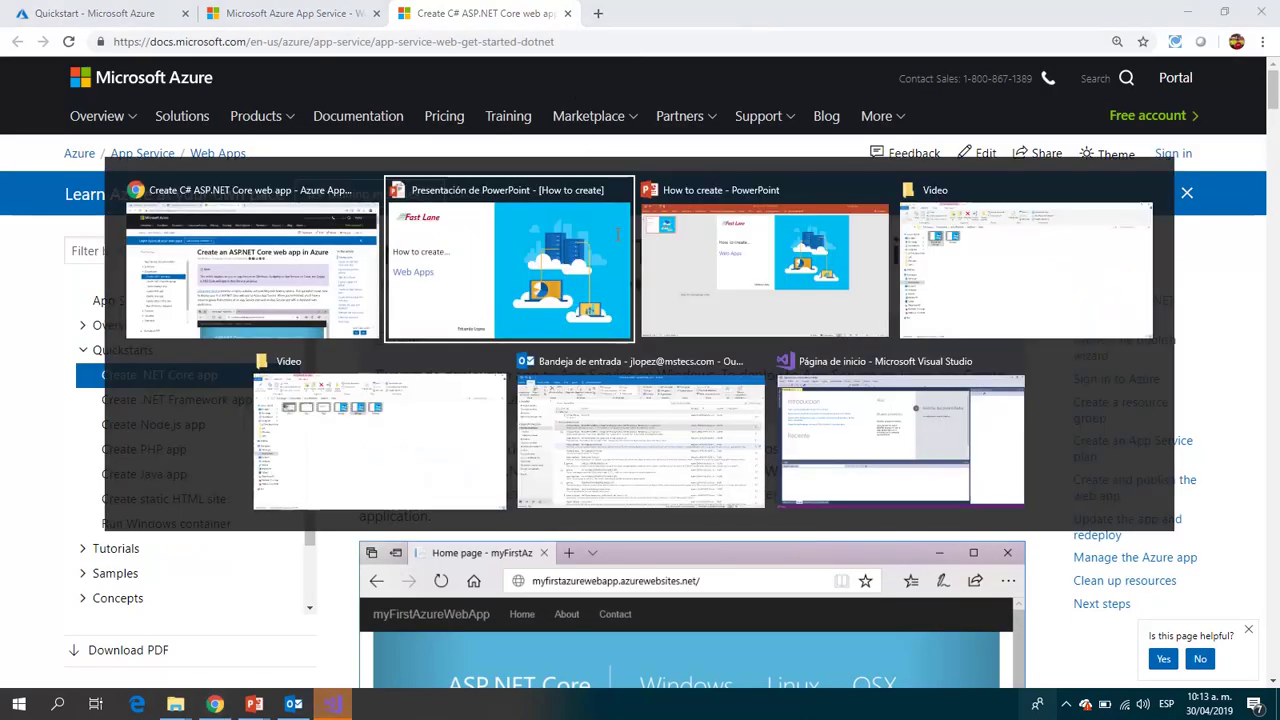
key("alt+Tab")
key("alt+Tab")
key("alt+Tab")
key("alt+Tab")
key("alt+Tab")
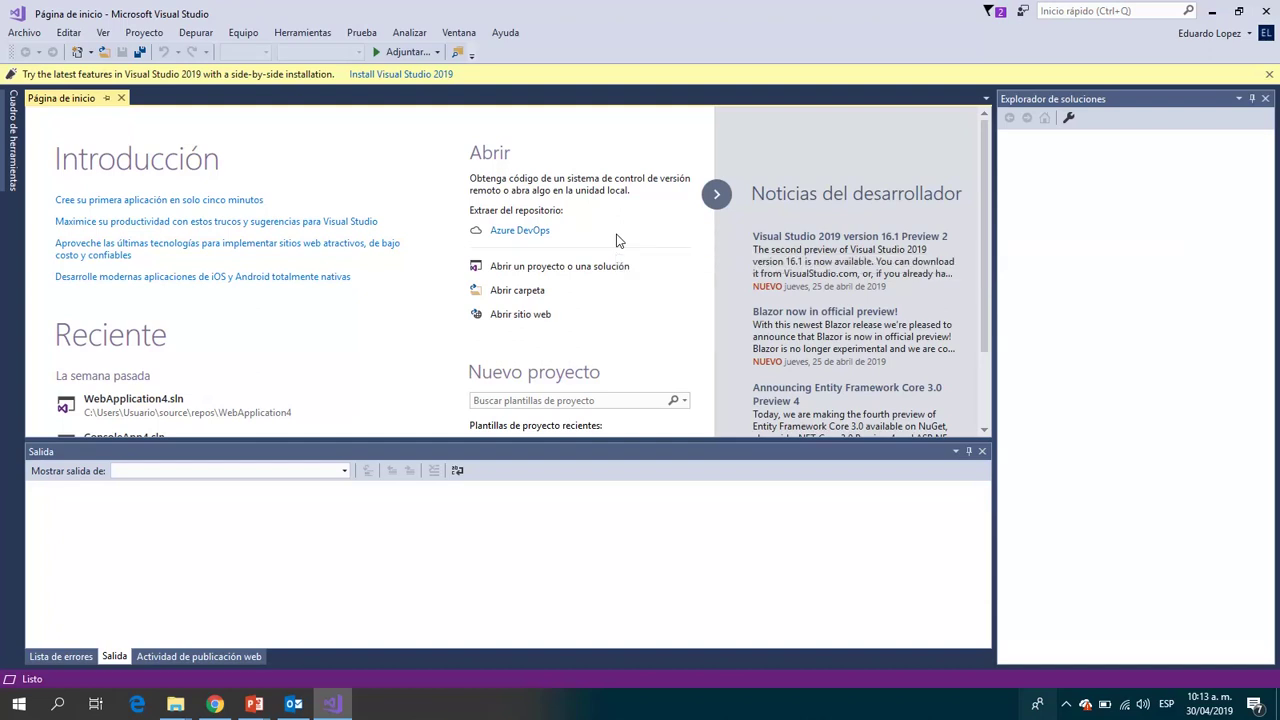
left_click(1249, 36)
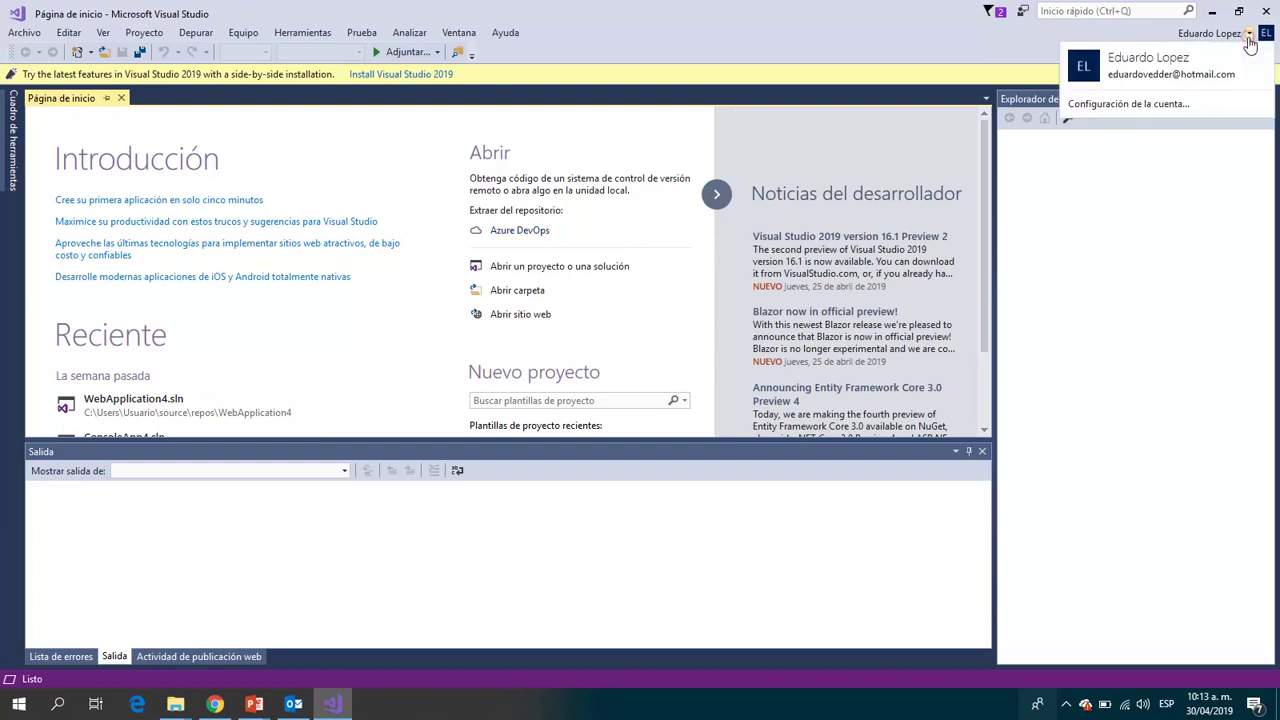
left_click(931, 45)
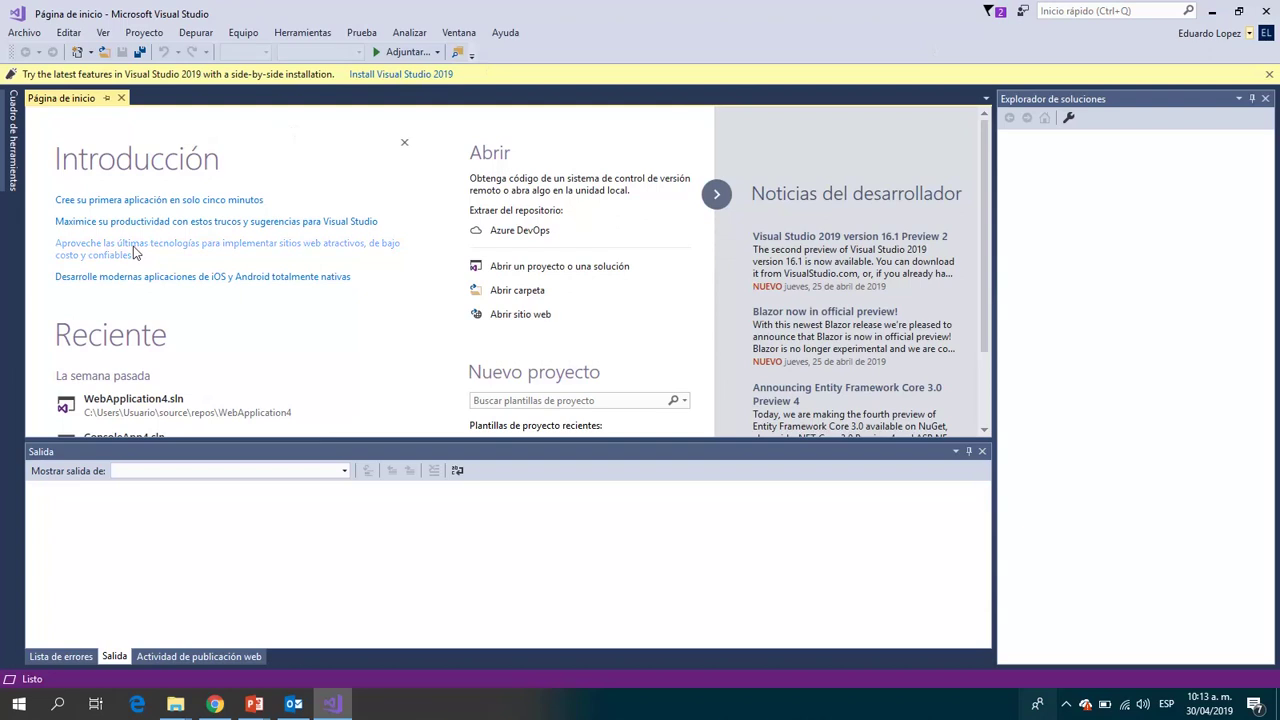
- Create a new Visual C# ASP.NET Core web application project, WebApplication5, using the Aplicación web template
left_click(24, 35)
mouse_move(44, 51)
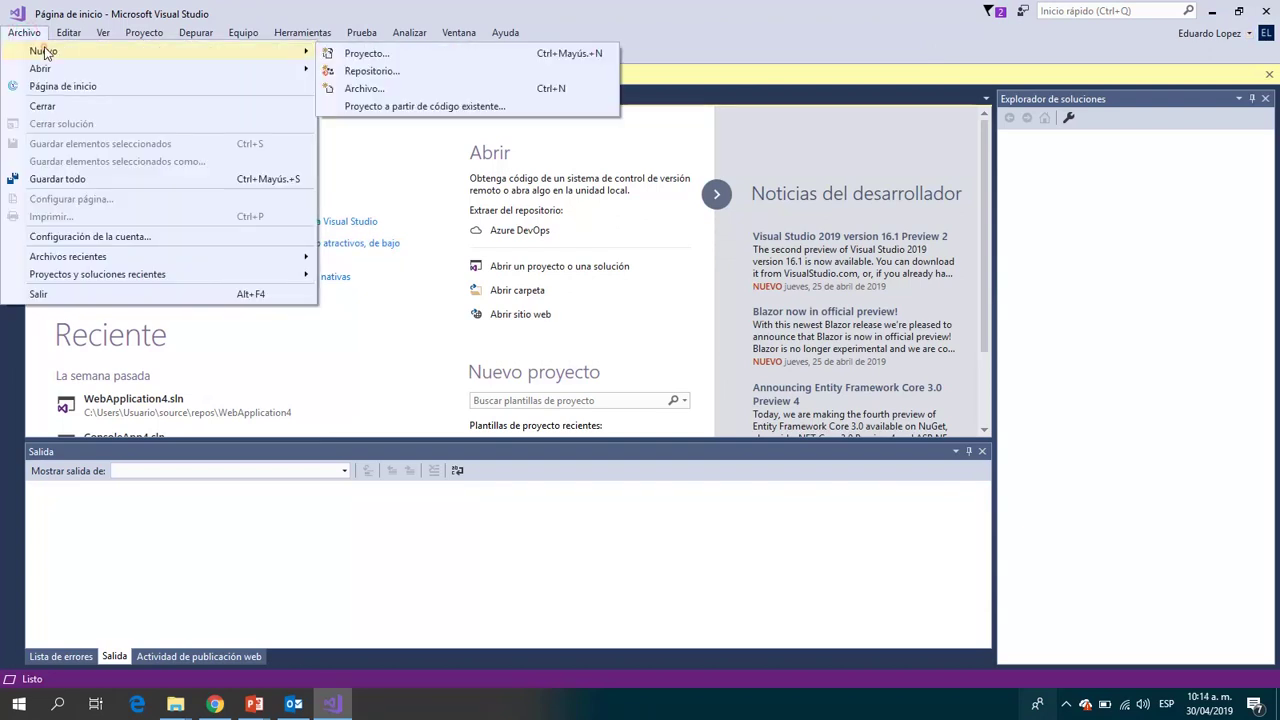
left_click(366, 54)
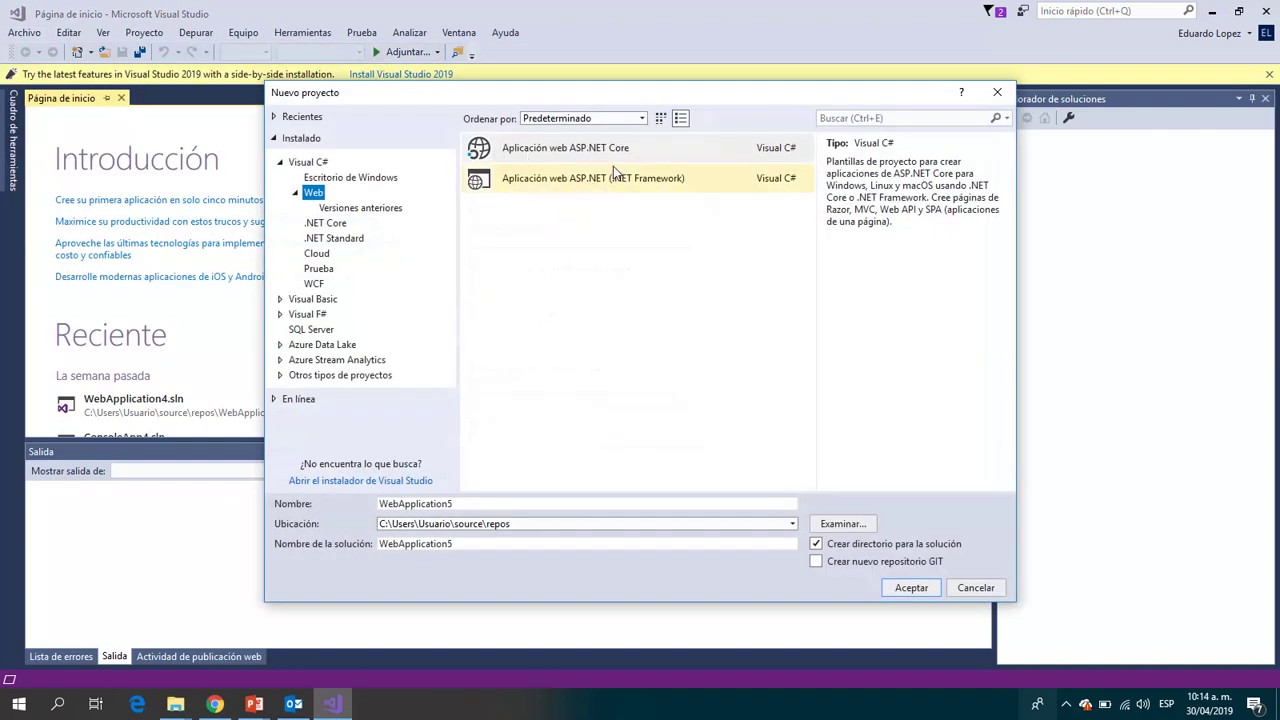
left_click(600, 163)
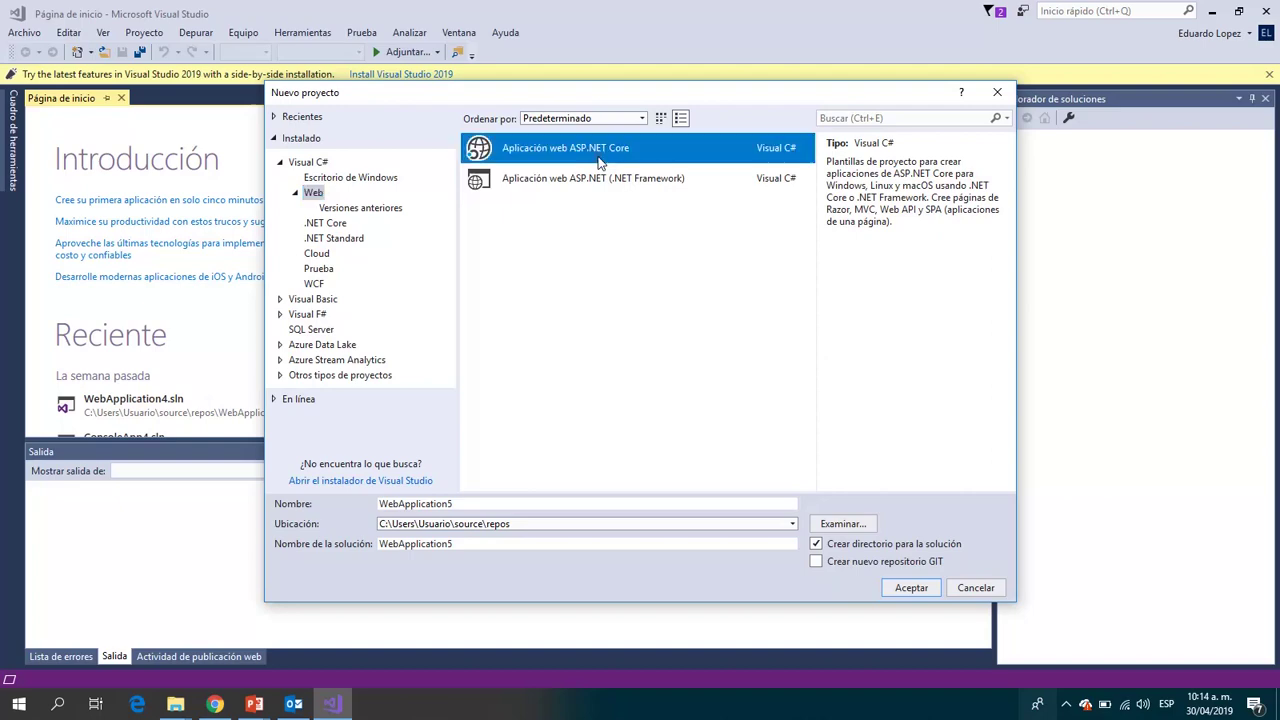
double_click(600, 163)
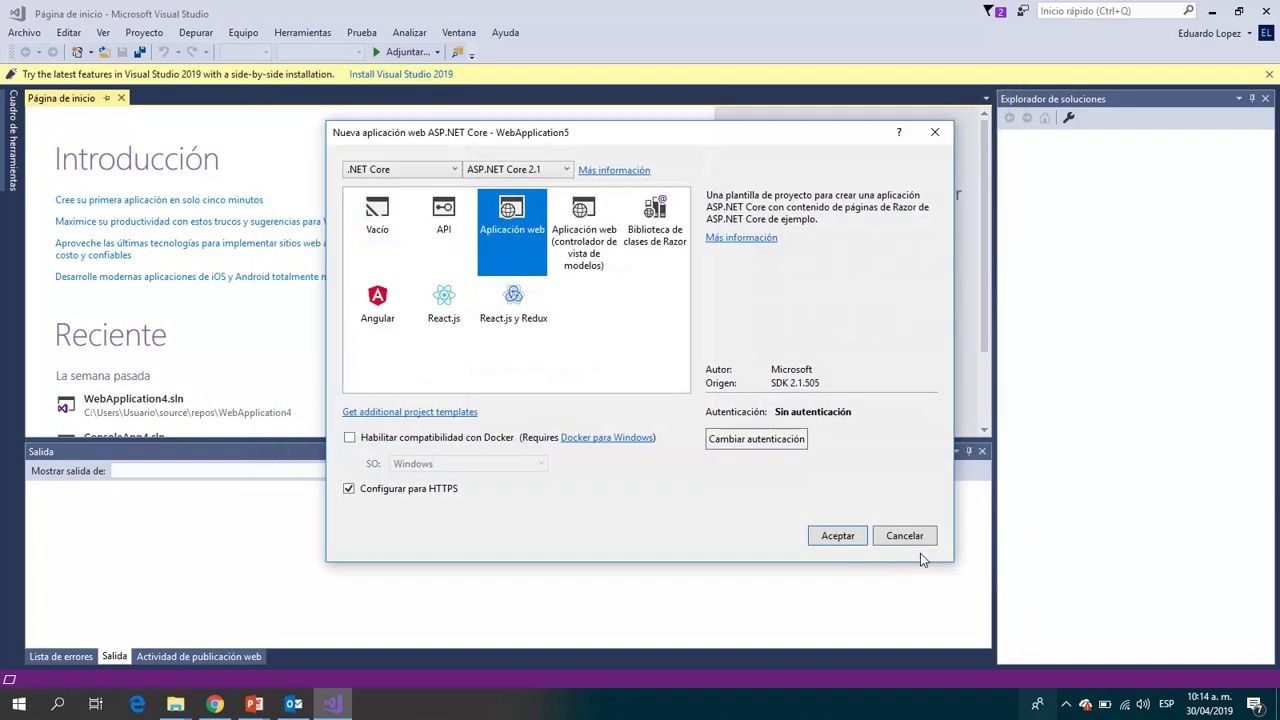
double_click(514, 224)
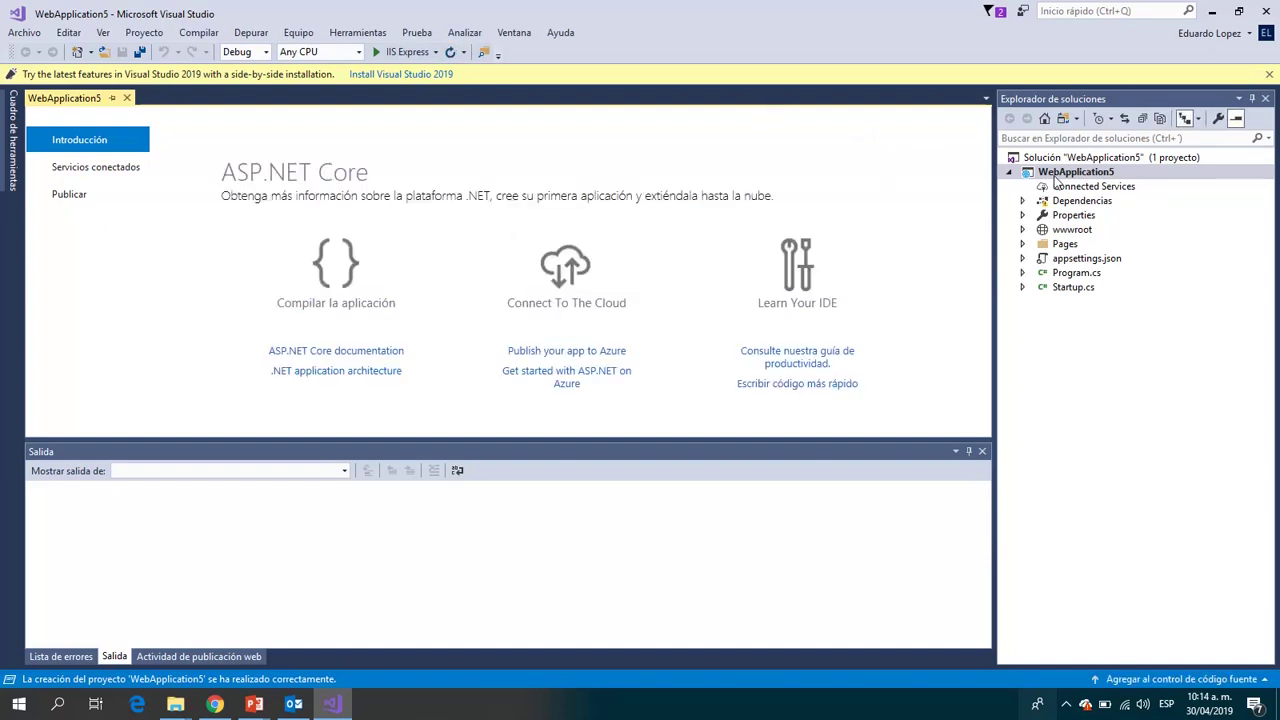
- Start publishing WebApplication5 to Azure App Service, choosing Seleccionar existente as the publish target
left_click(86, 199)
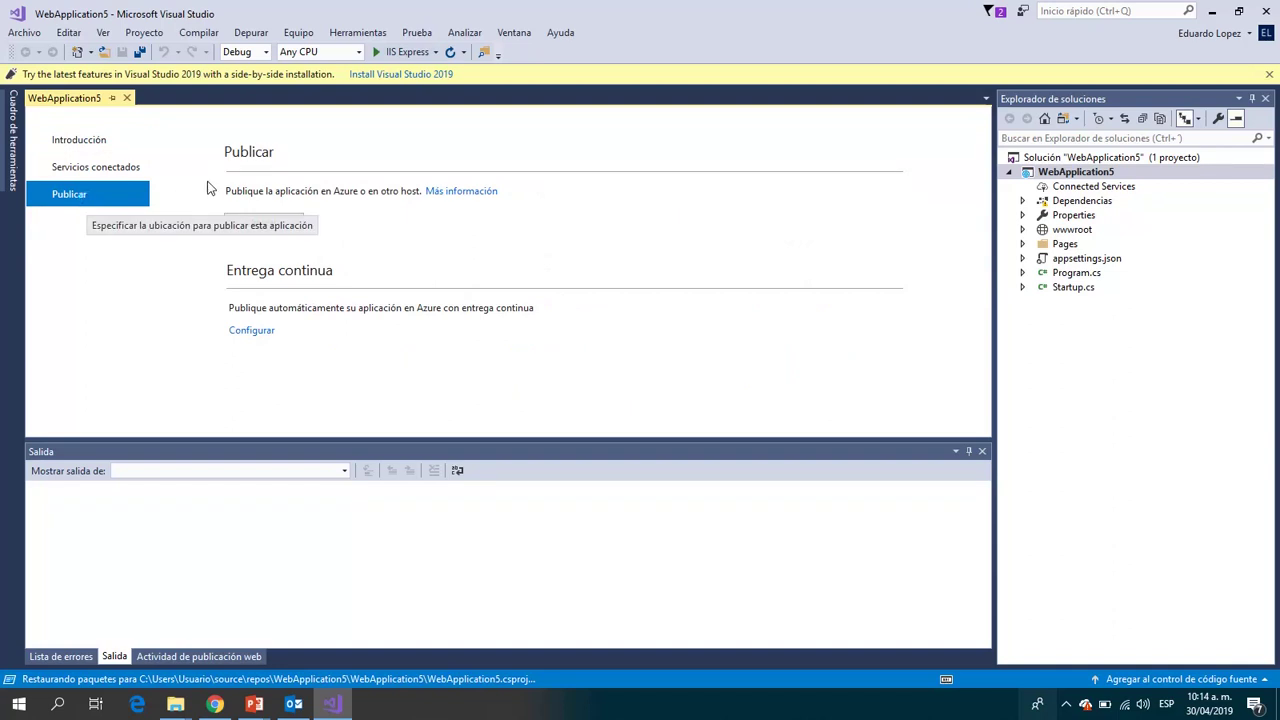
left_click(275, 234)
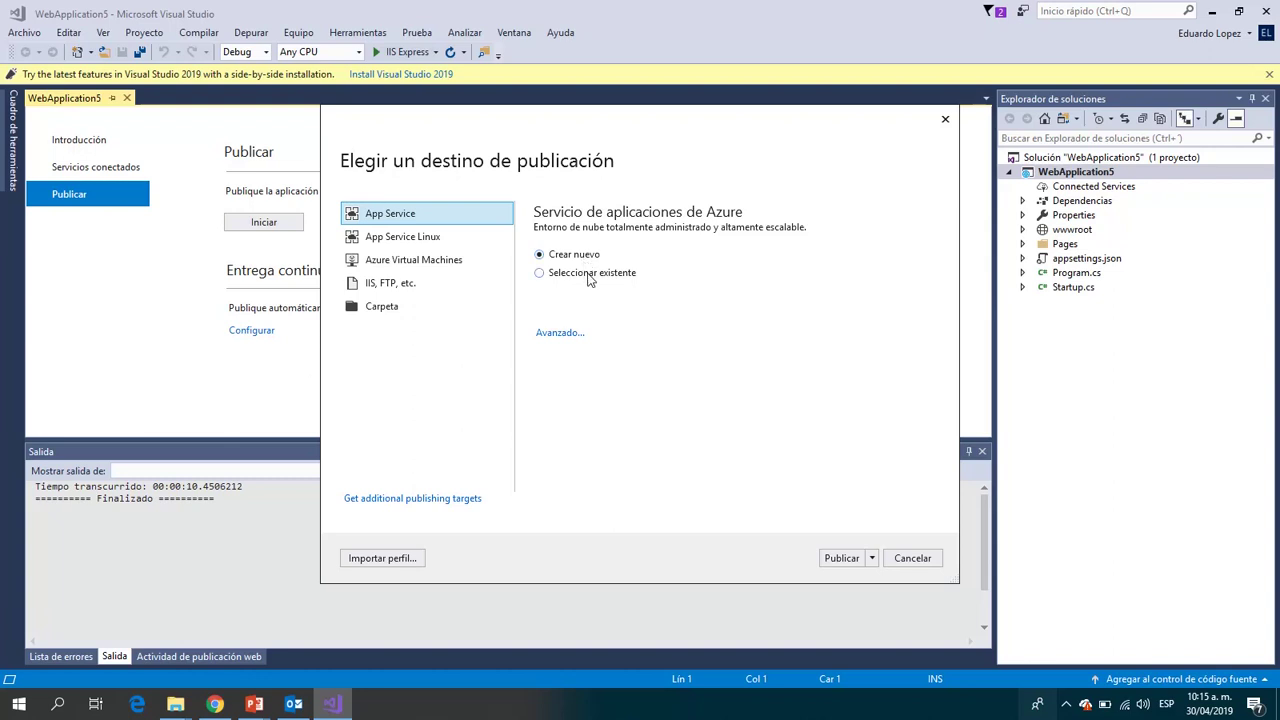
left_click(589, 276)
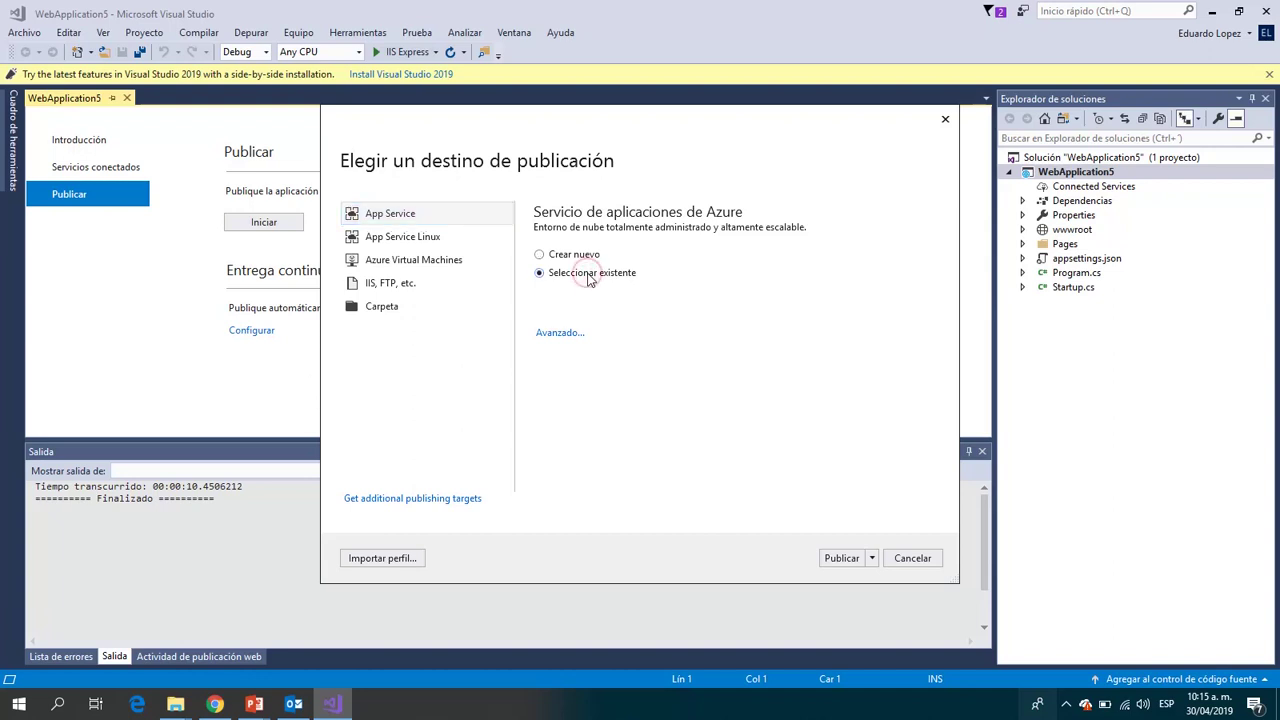
left_click(842, 558)
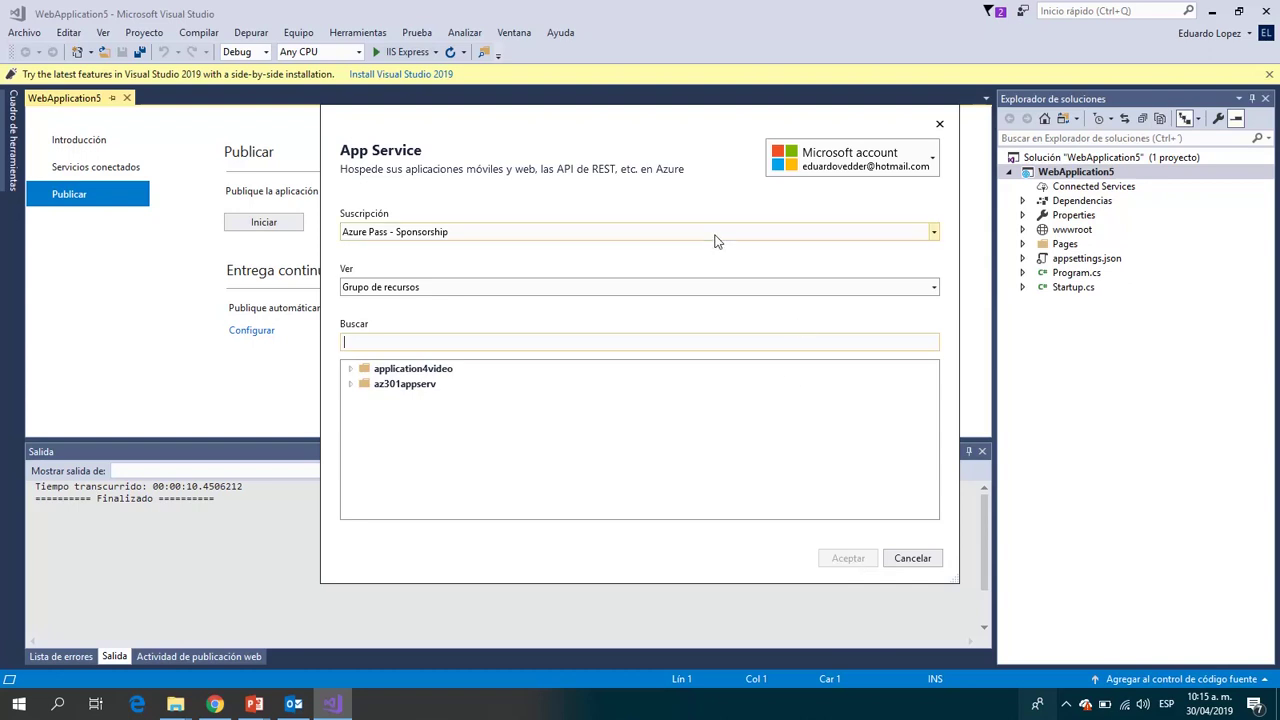
- Select the application4video web app in the application4video resource group, check its deployment slots, and publish the project to it
left_click(350, 369)
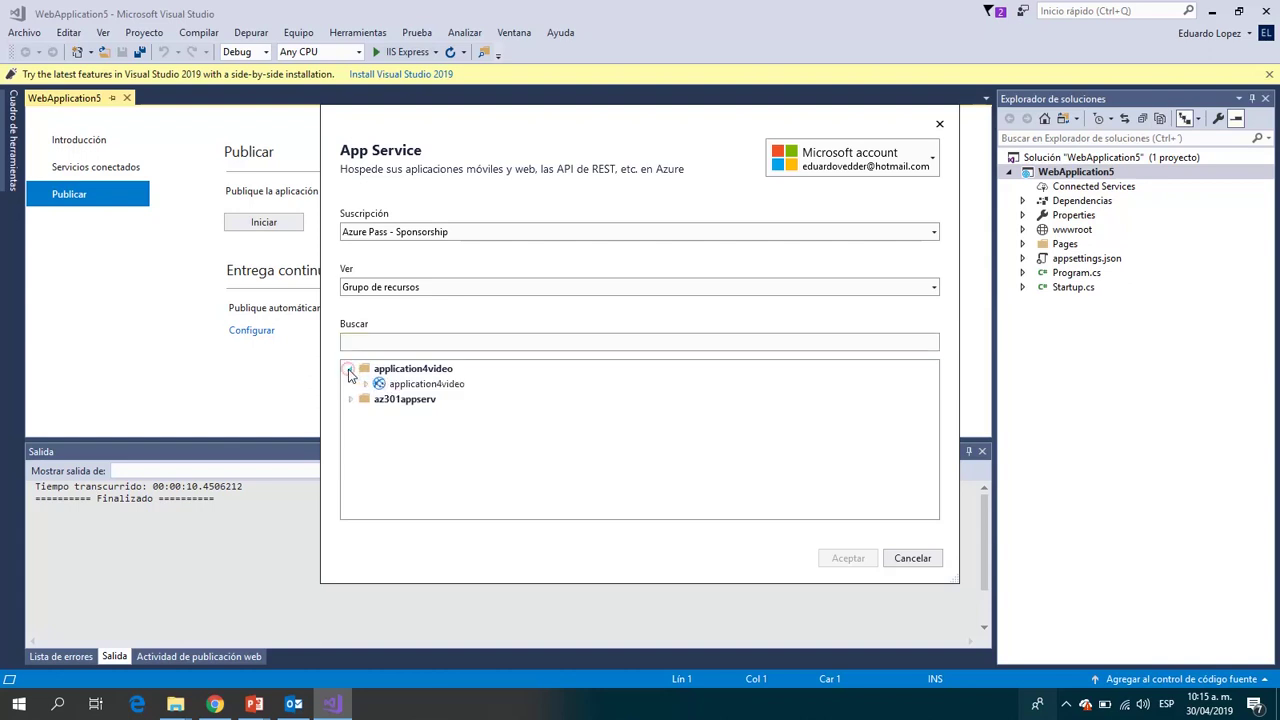
left_click(399, 386)
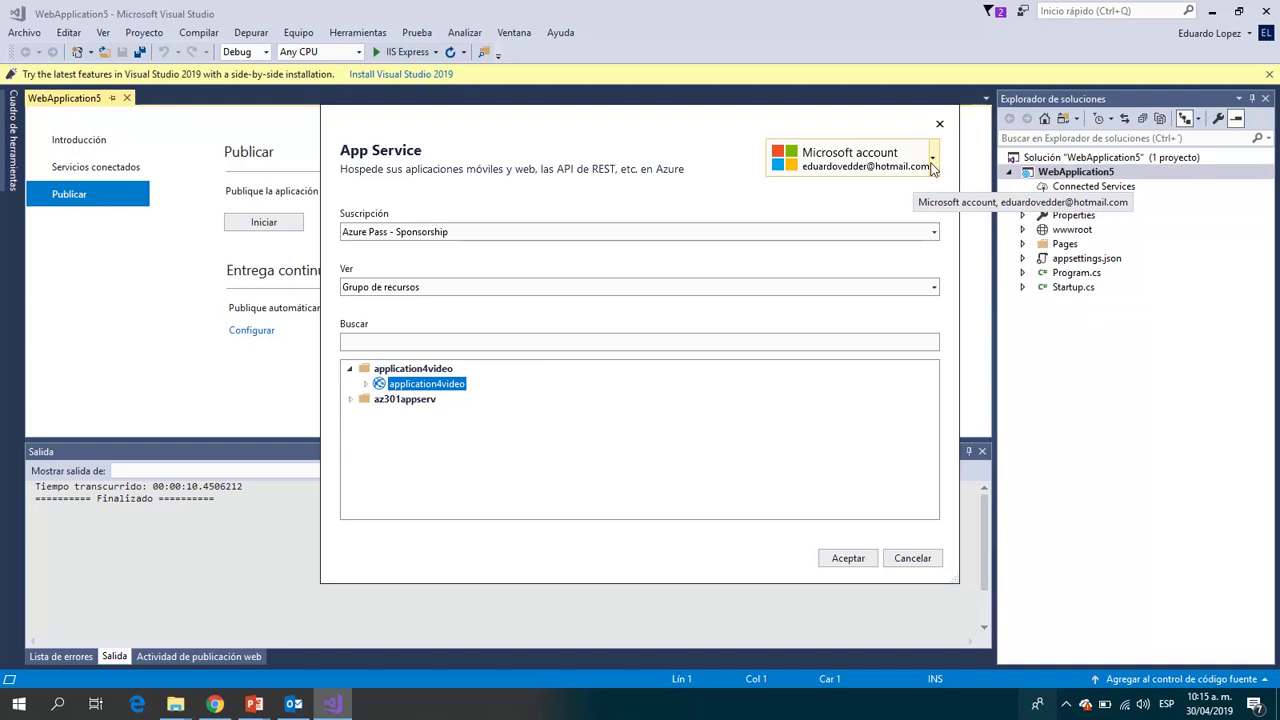
left_click(366, 385)
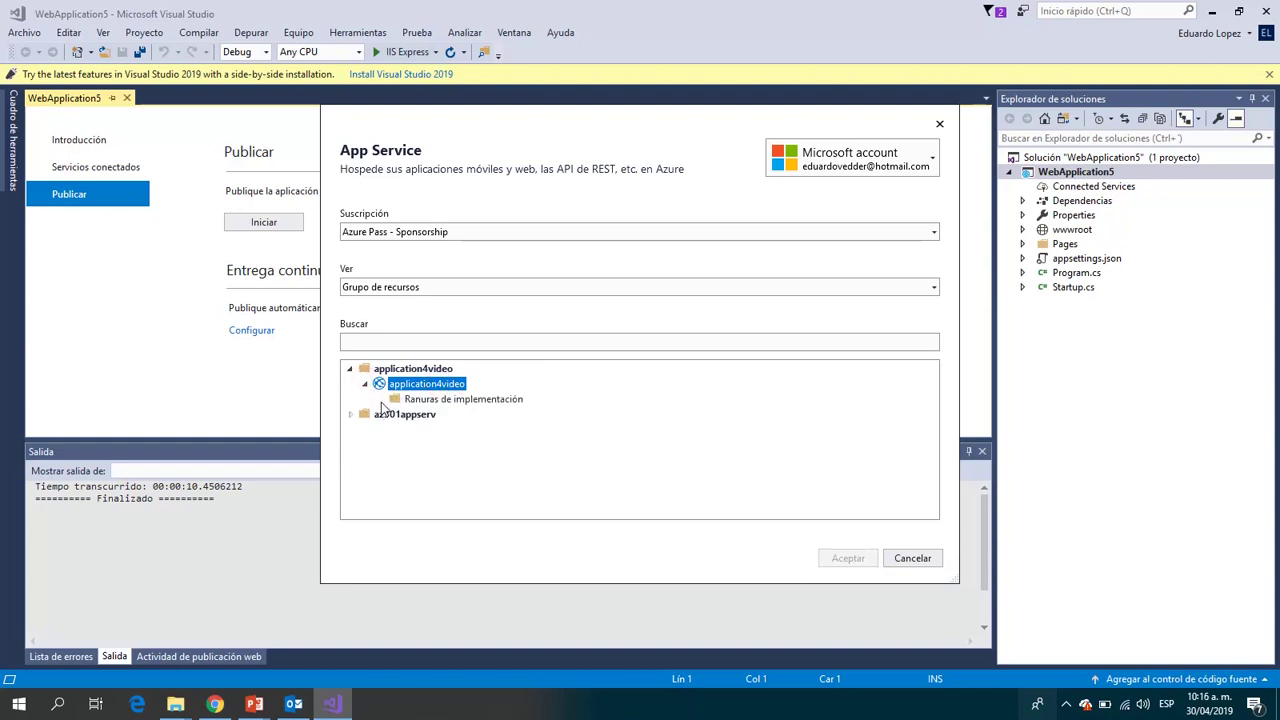
left_click(412, 401)
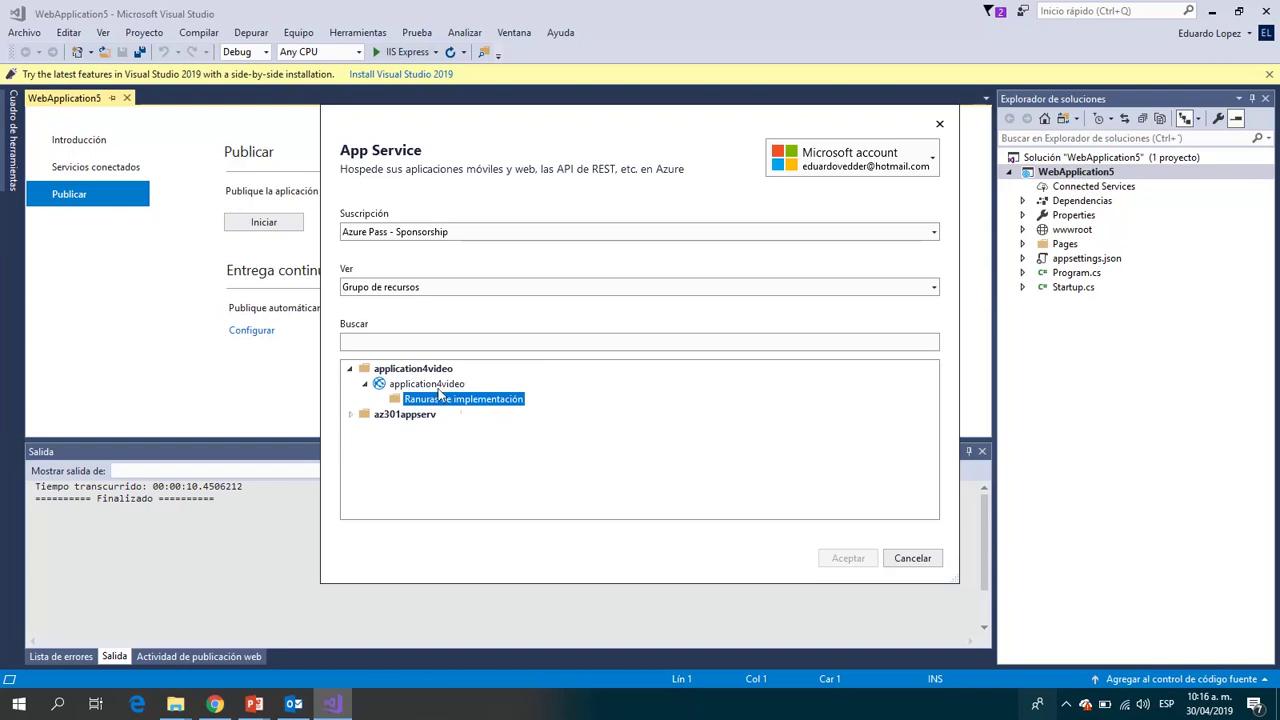
left_click(428, 385)
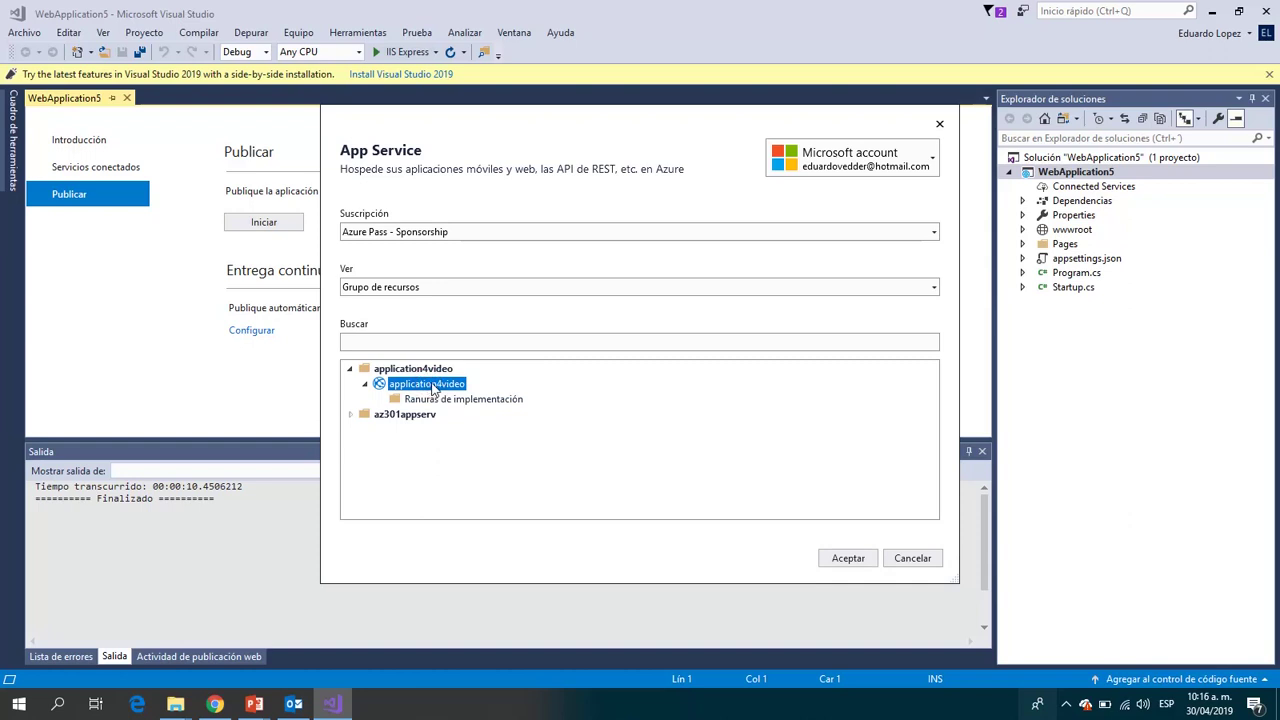
left_click(847, 559)
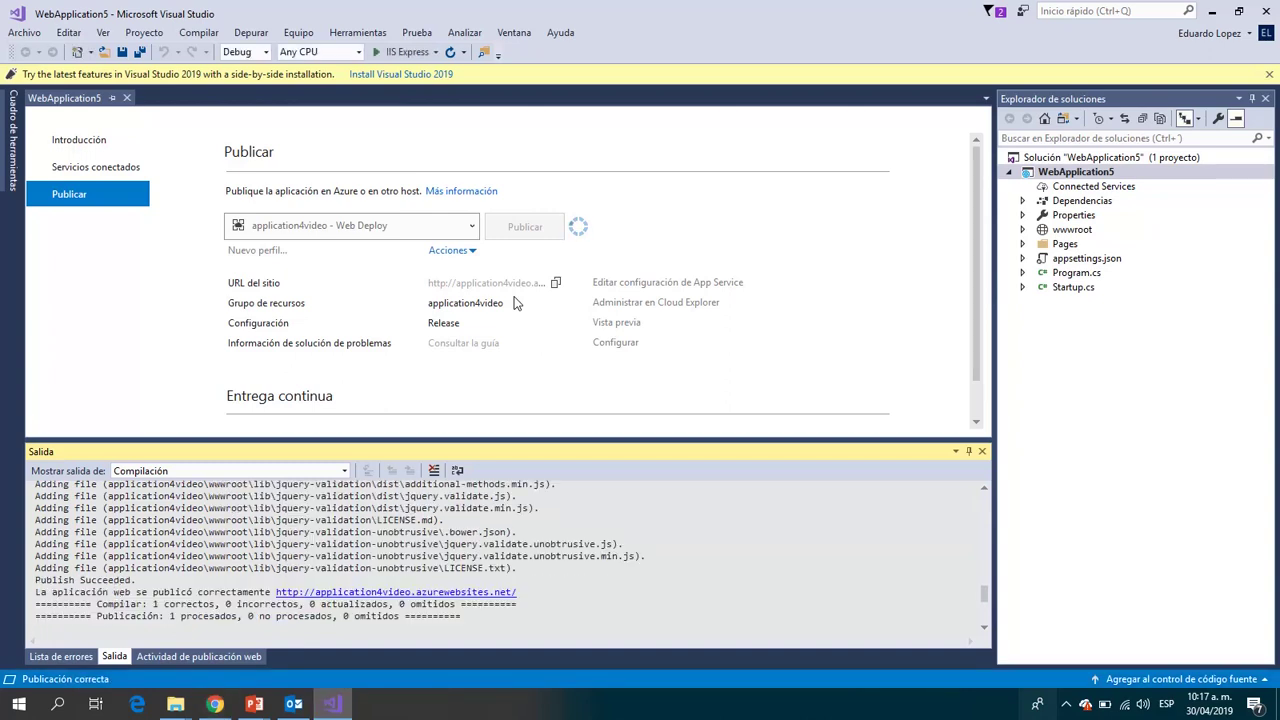
- Switch to Chrome and check the published application4video site, its address, and the home page carousel slides
left_click(215, 704)
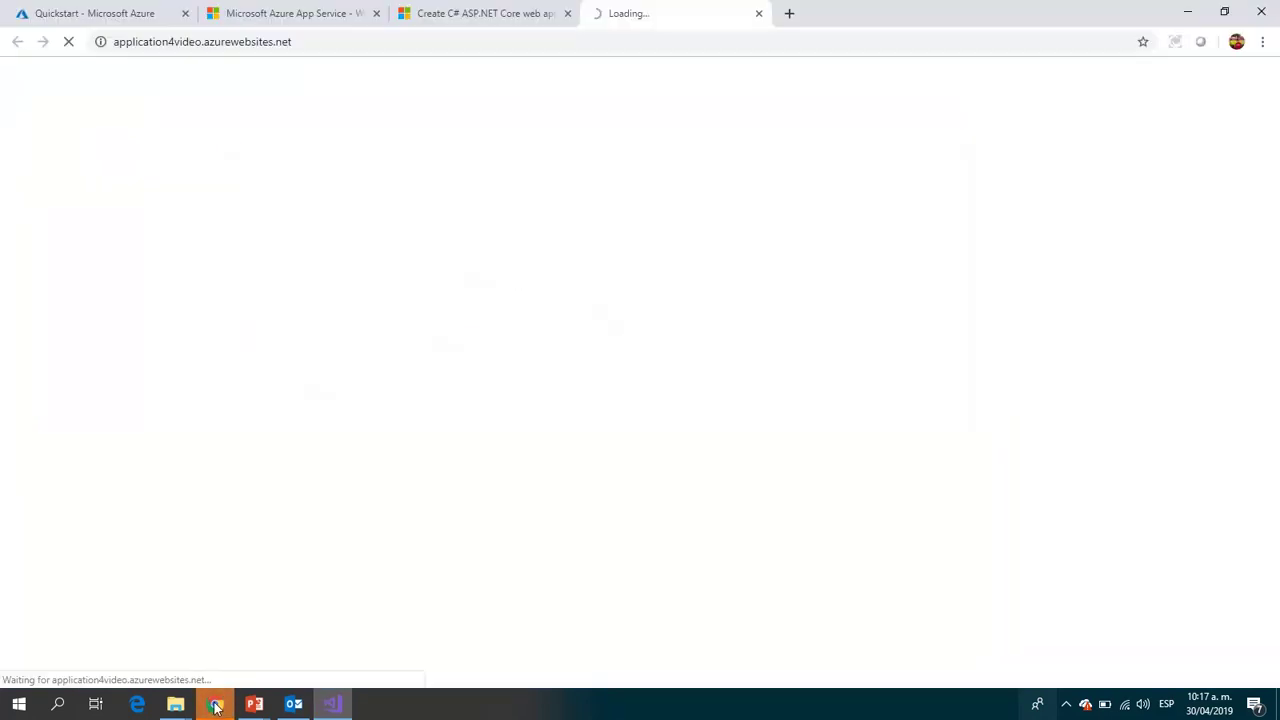
left_click(478, 41)
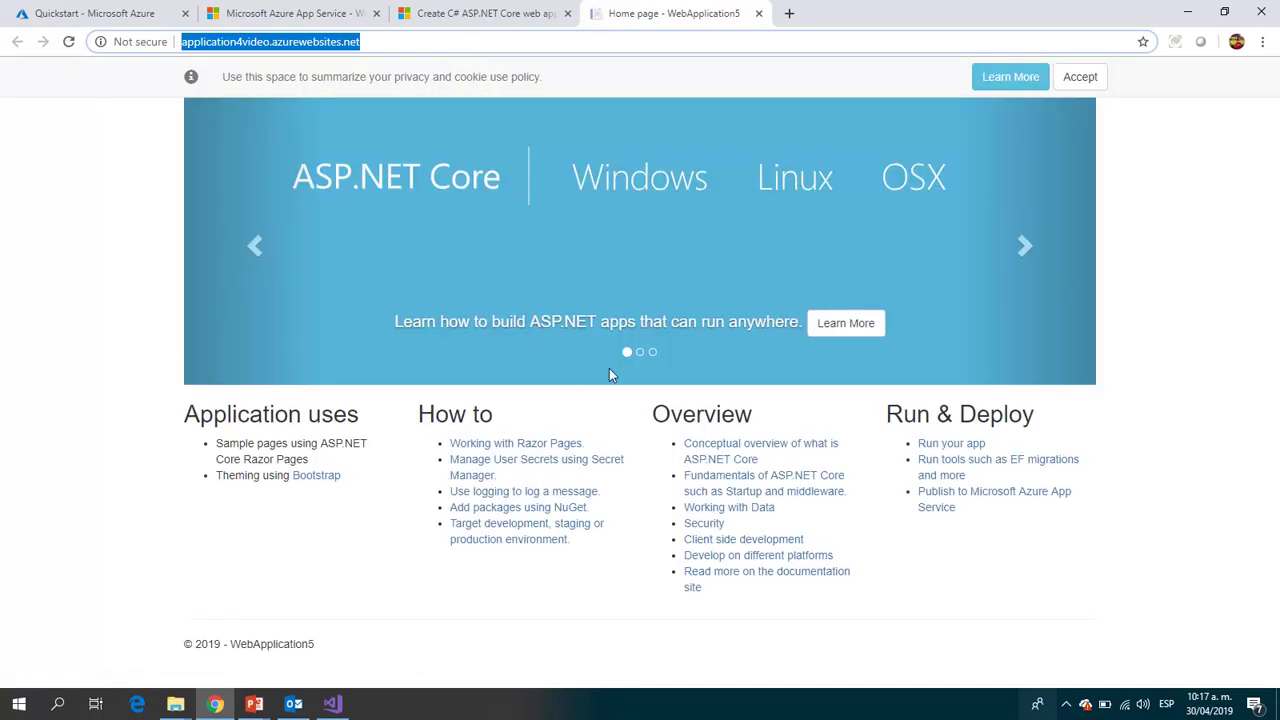
left_click(1024, 249)
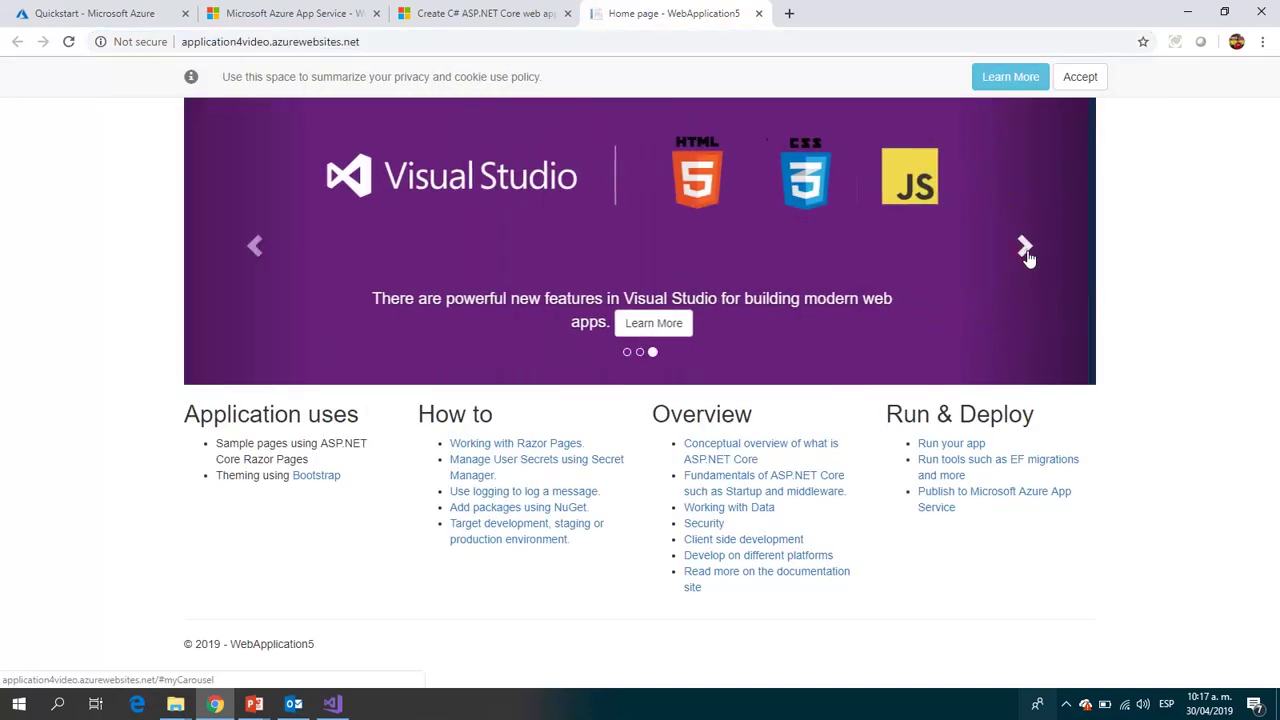
left_click(1025, 251)
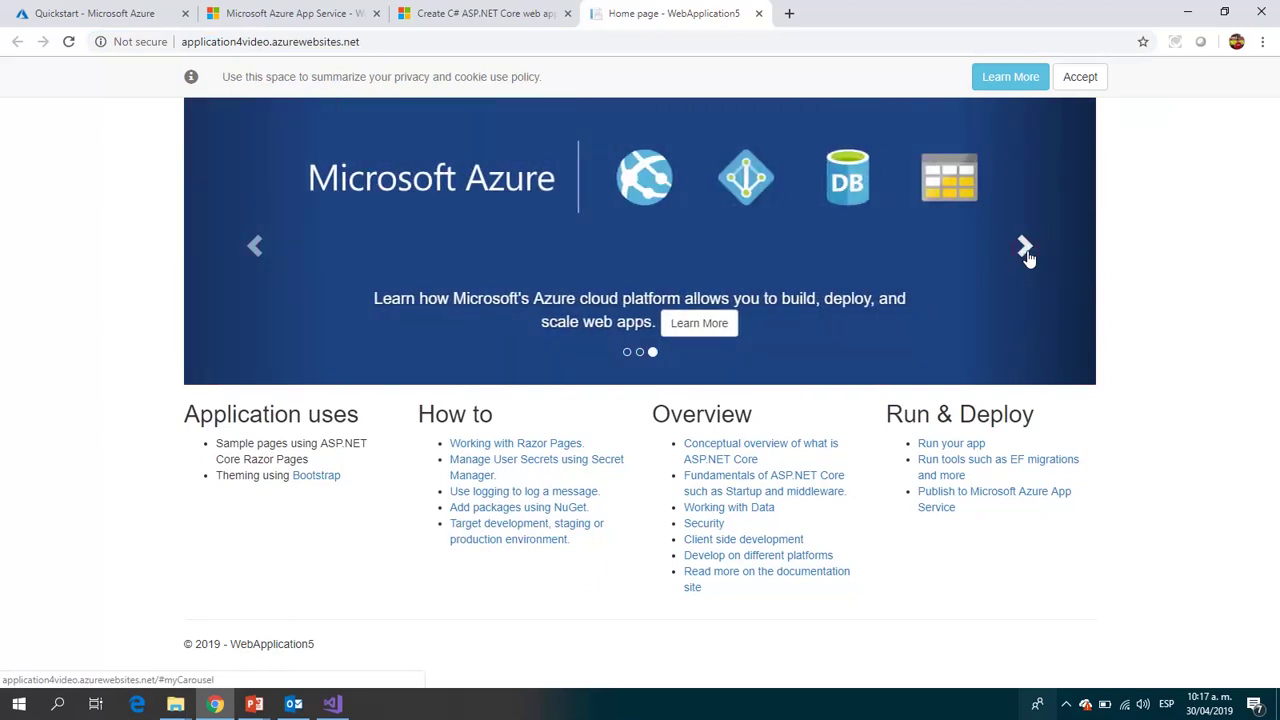
- Open the published site's address for editing, with the cursor at its beginning
left_click(259, 44)
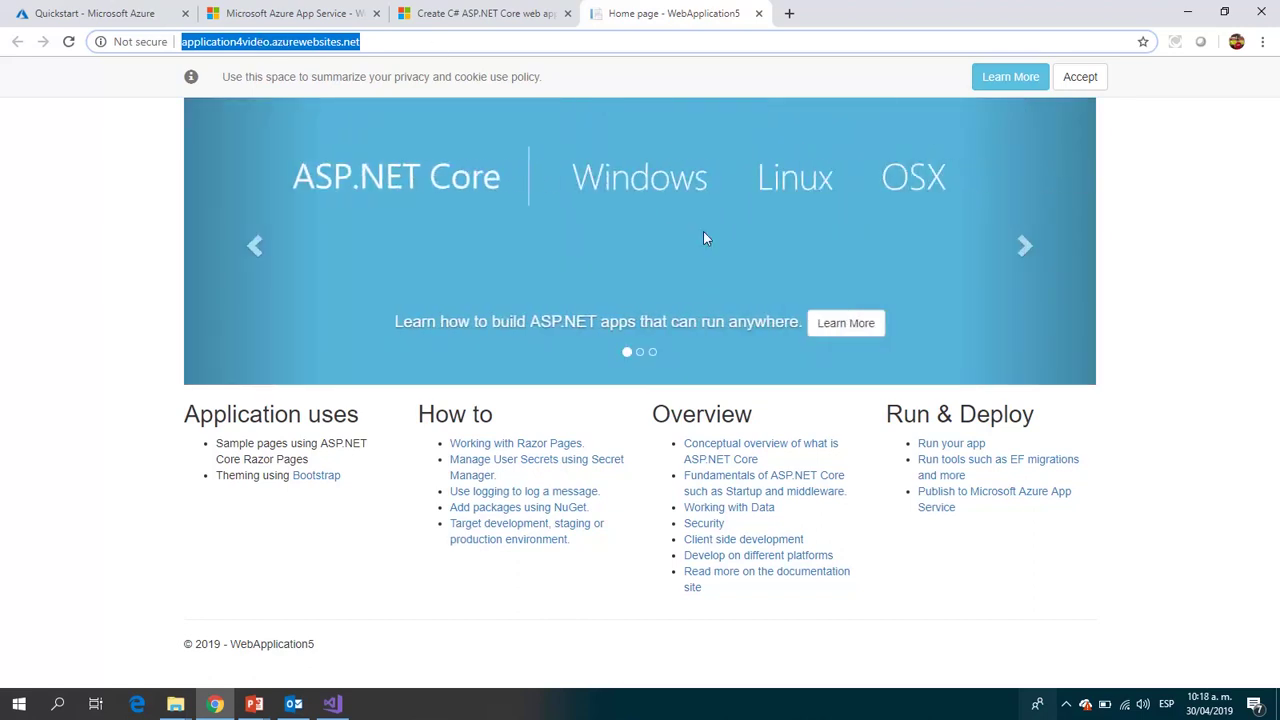
key("Home")
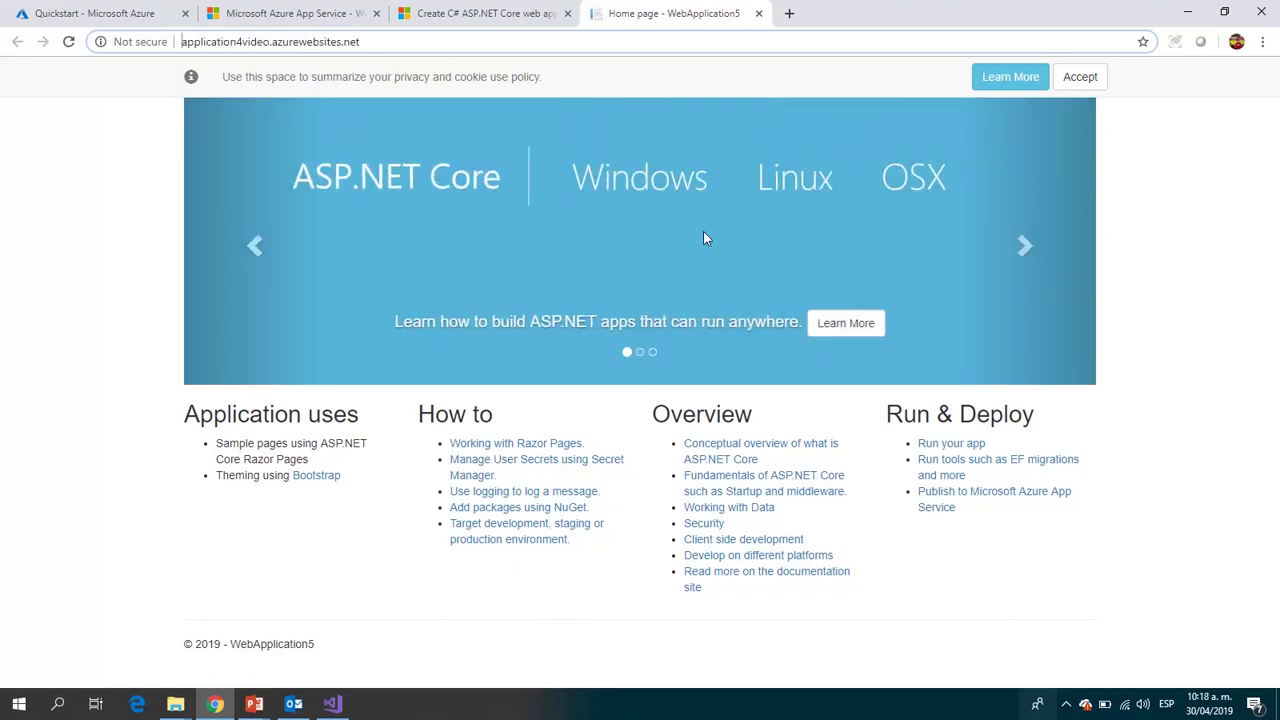